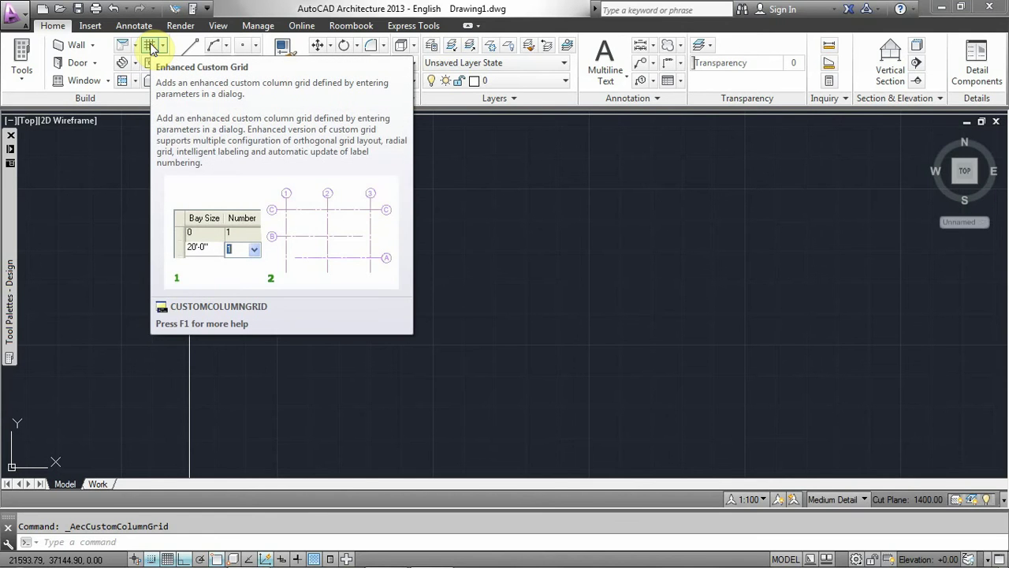
Step: Open the Enhanced Custom Grid dialog, previewing top bays of 5000, 4000, 3000 and 5000
{"action": "left_click", "coordinate": [152, 47]}
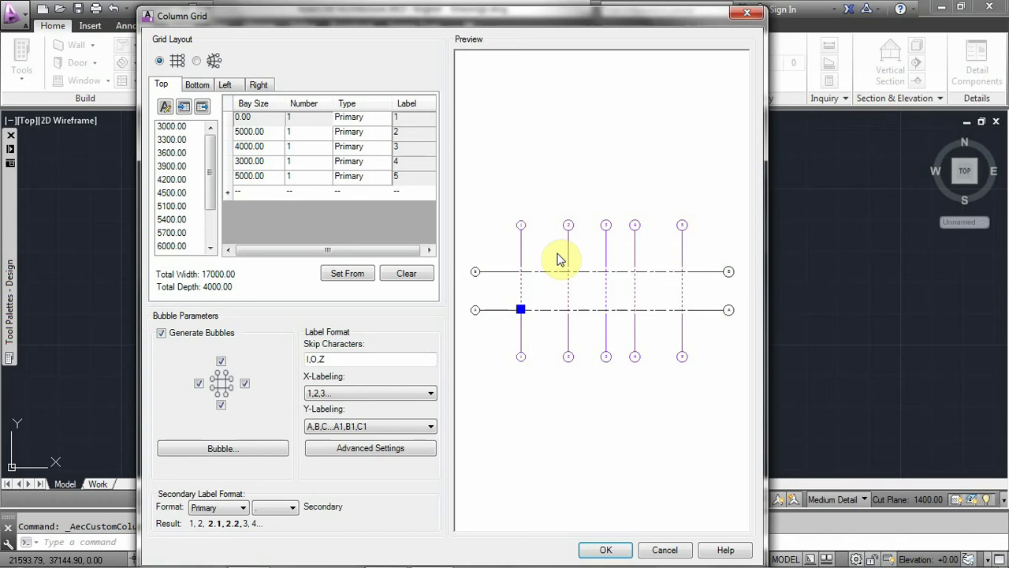
Step: Change the fourth top bay size from 3000 to 4000
{"action": "left_click", "coordinate": [262, 163]}
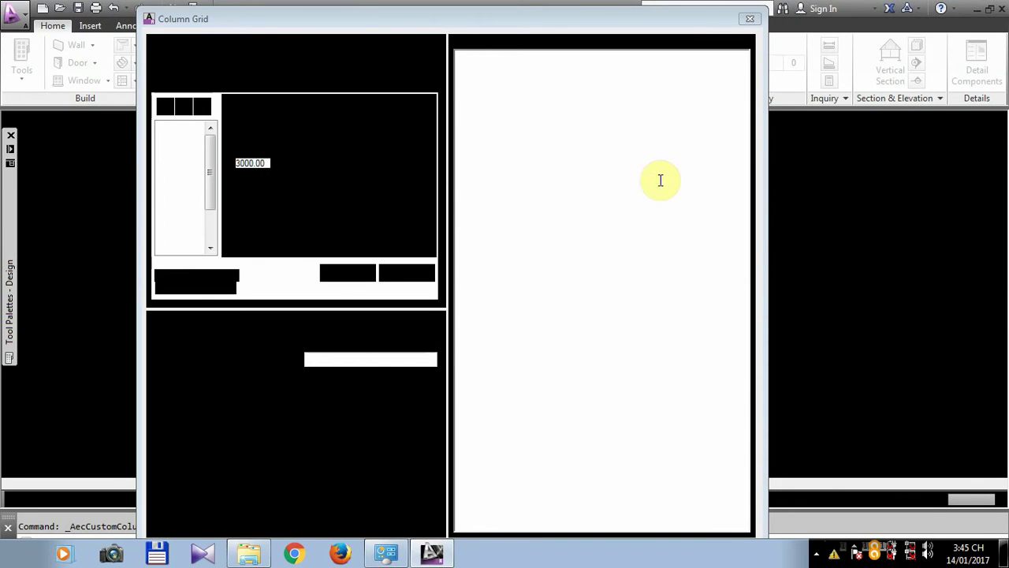
{"action": "left_click", "coordinate": [837, 480]}
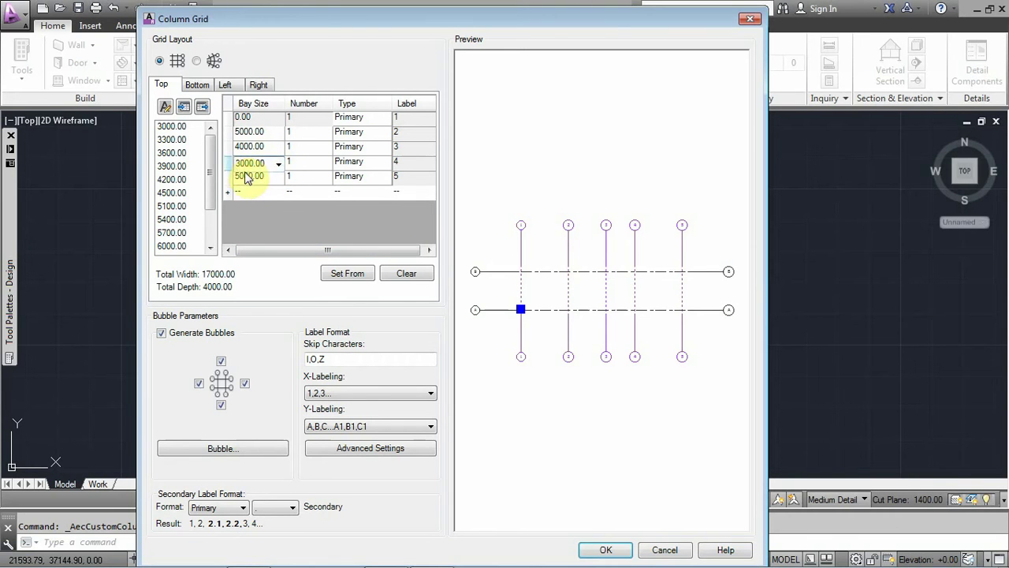
{"action": "left_click", "coordinate": [273, 164]}
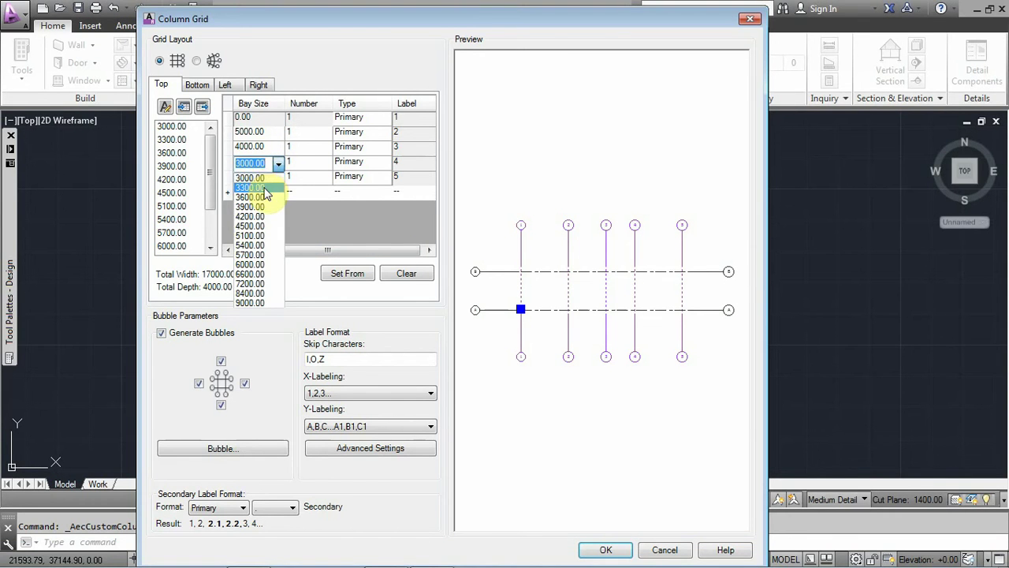
{"action": "left_click", "coordinate": [252, 163]}
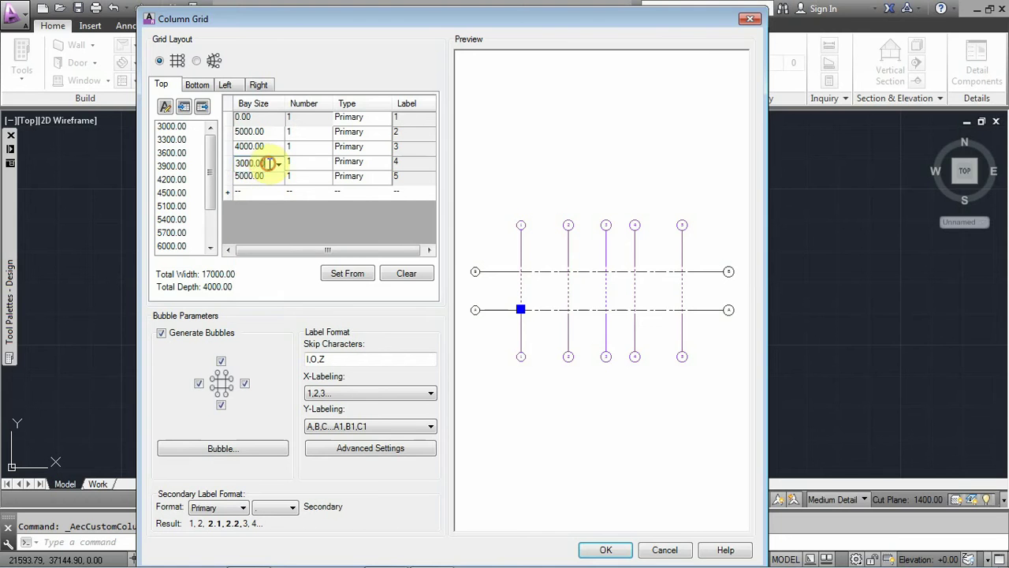
{"action": "left_click_drag", "start_coordinate": [269, 164], "coordinate": [230, 163]}
{"action": "type", "text": "4"}
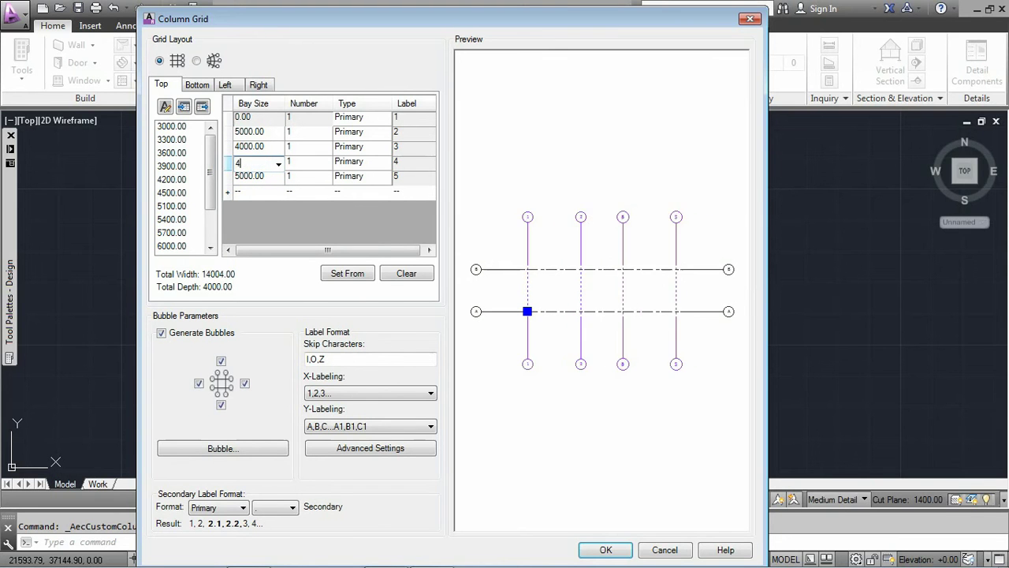
{"action": "type", "text": "000"}
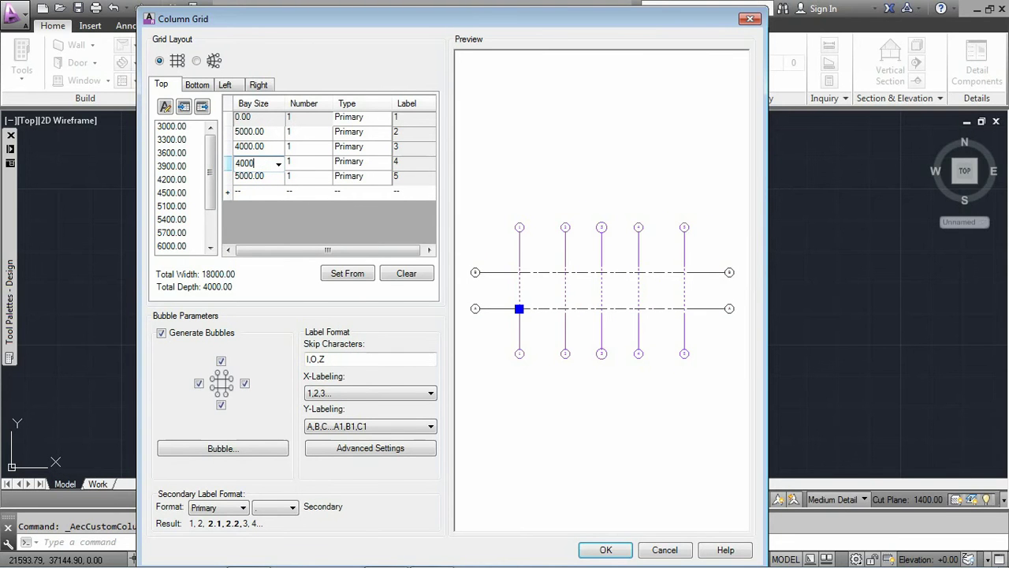
{"action": "left_click", "coordinate": [228, 164]}
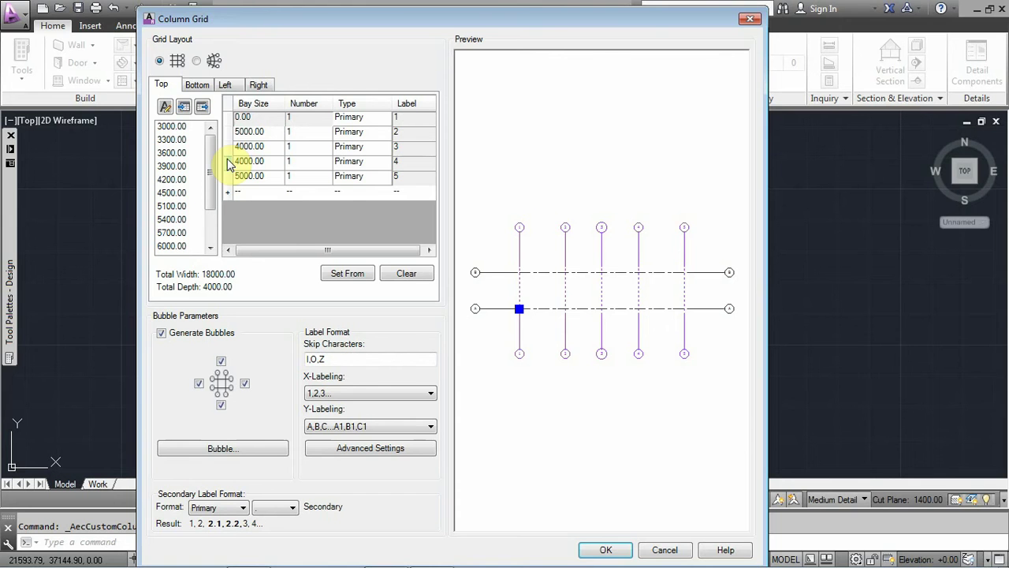
Step: Set left bay B to 5000 and accept the 18000 × 5000 grid
{"action": "left_click", "coordinate": [225, 86]}
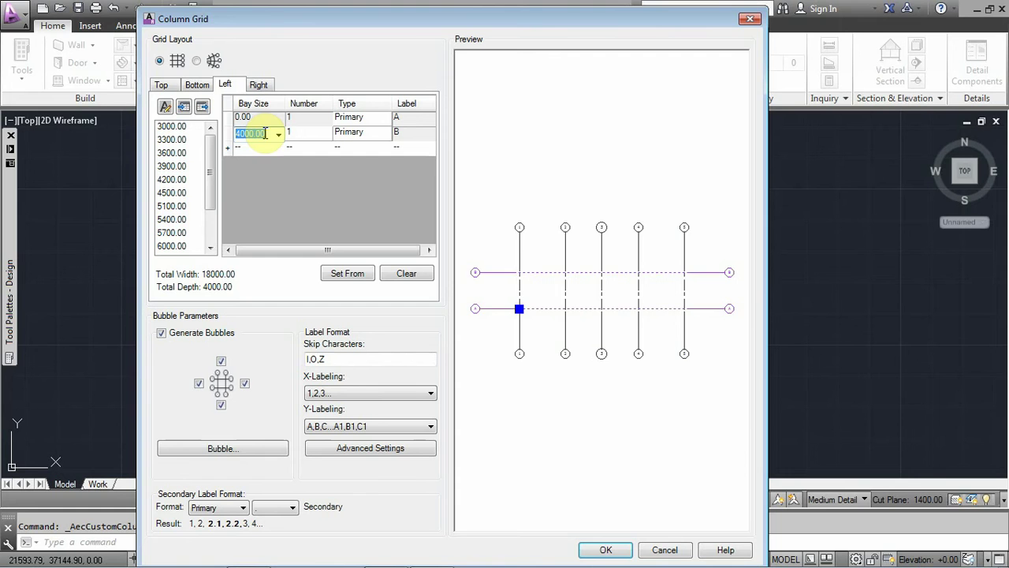
{"action": "type", "text": "5000"}
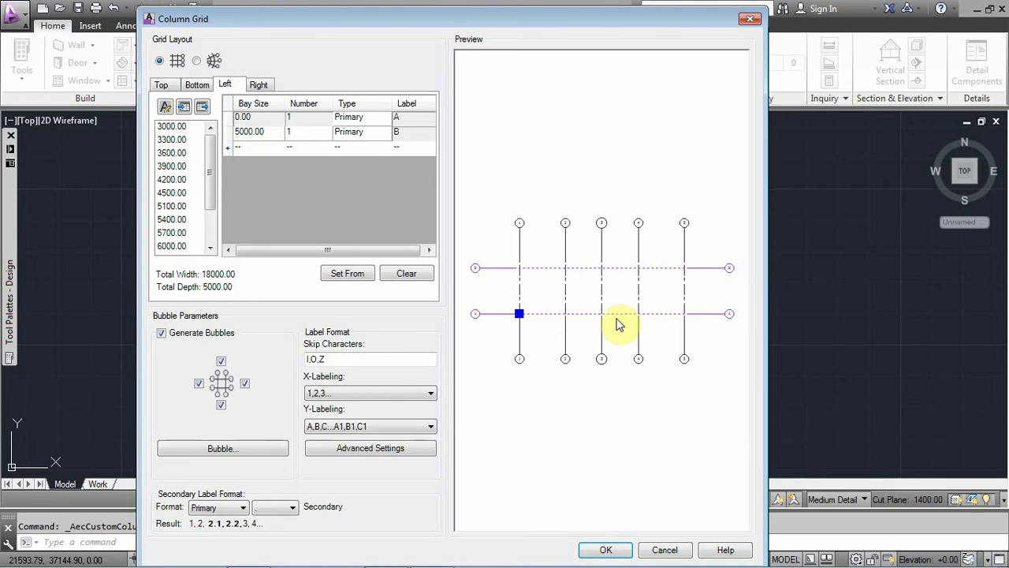
{"action": "left_click", "coordinate": [605, 549]}
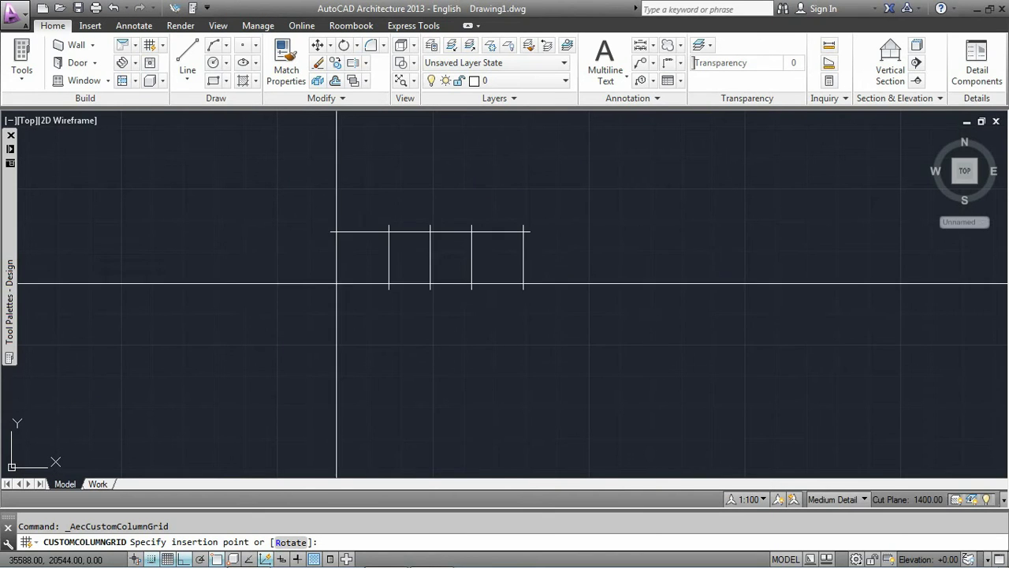
Step: Insert the column grid at rotation 0, showing bubbles 1–5 and A–B
{"action": "left_click", "coordinate": [429, 324]}
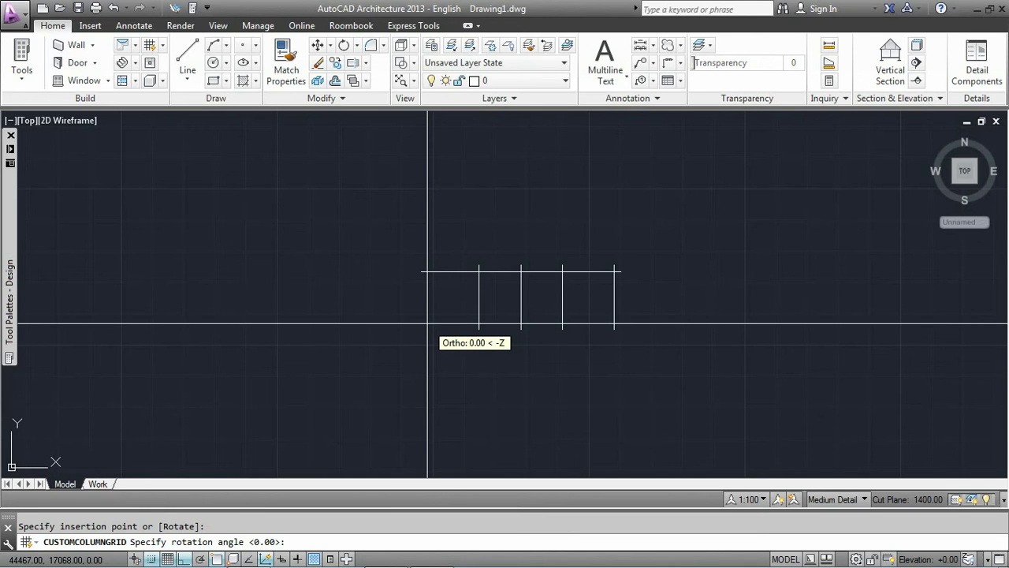
{"action": "left_click", "coordinate": [429, 324]}
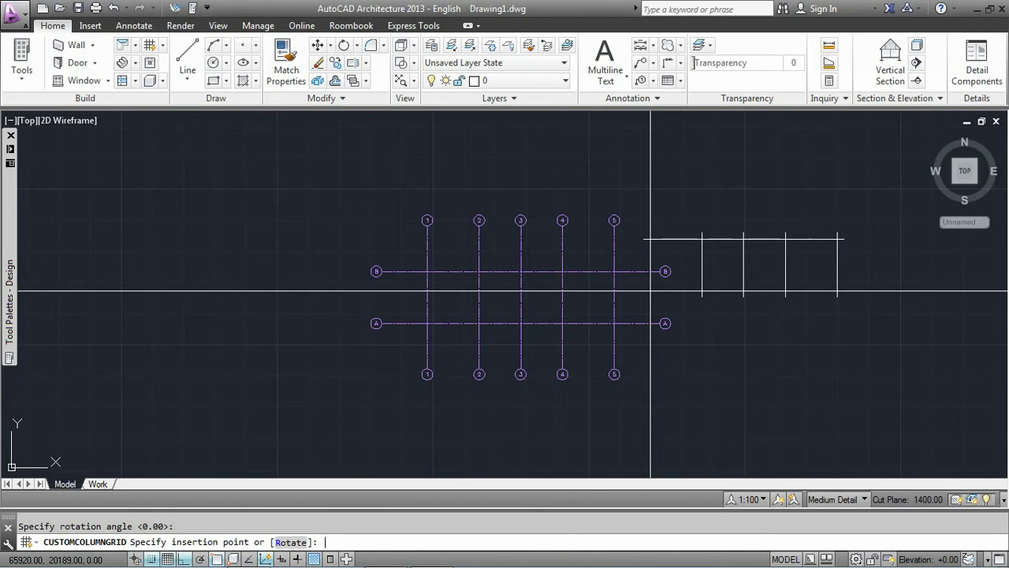
{"action": "key", "text": "Return"}
{"action": "scroll", "coordinate": [645, 262], "scroll_direction": "up", "scroll_amount": 2}
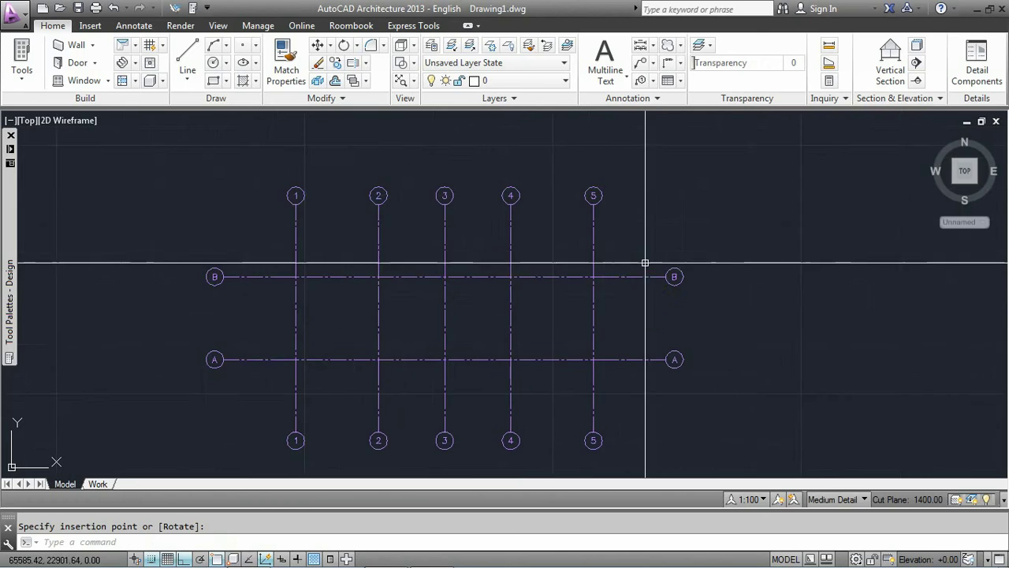
{"action": "middle_click_drag", "start_coordinate": [649, 275], "coordinate": [665, 246]}
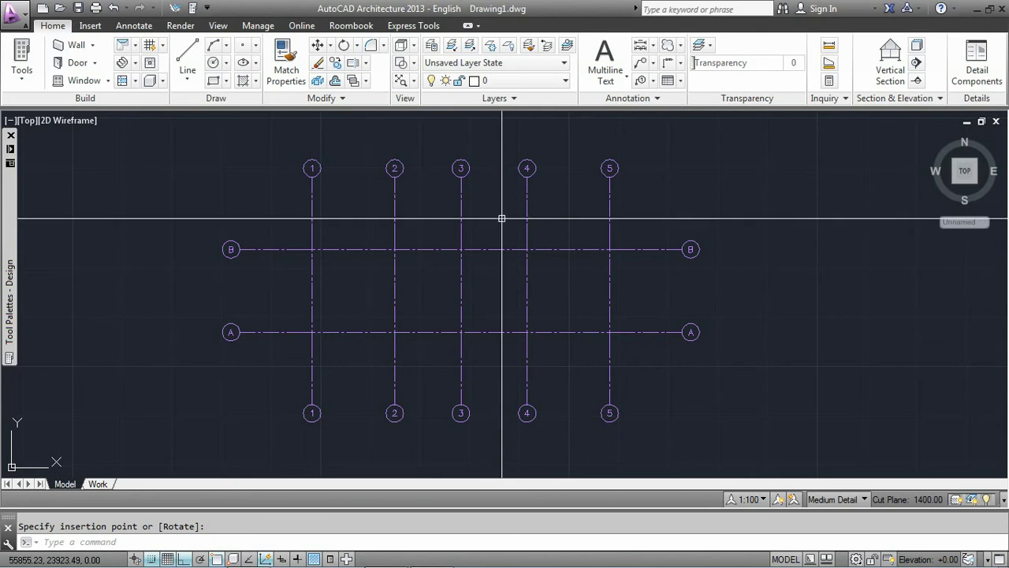
{"action": "left_click", "coordinate": [164, 45]}
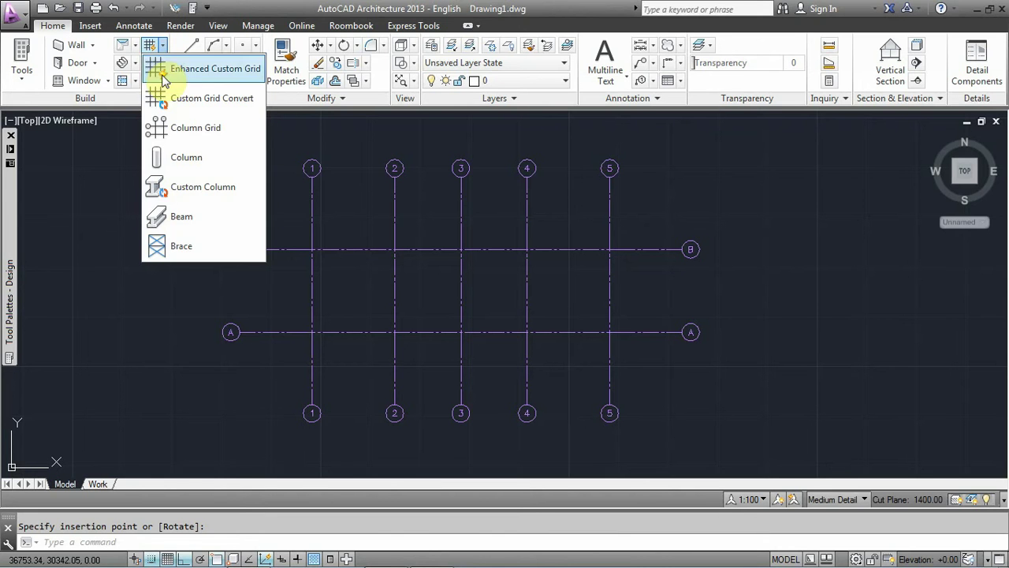
Step: Place columns at grid row B intersections on lines 1 through 5
{"action": "left_click", "coordinate": [186, 159]}
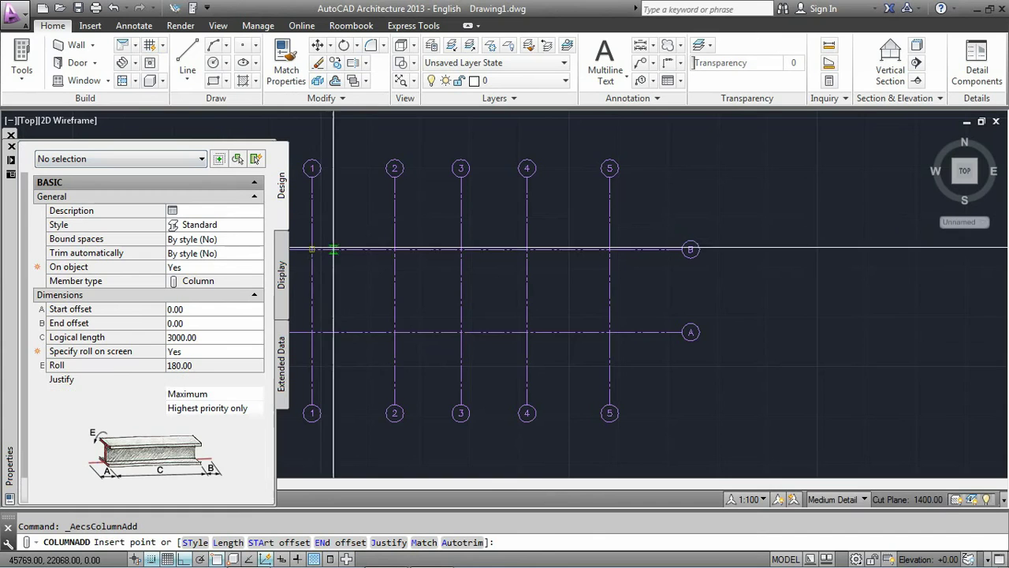
{"action": "scroll", "coordinate": [416, 241], "scroll_direction": "up", "scroll_amount": 5}
{"action": "scroll", "coordinate": [529, 277], "scroll_direction": "up", "scroll_amount": 3}
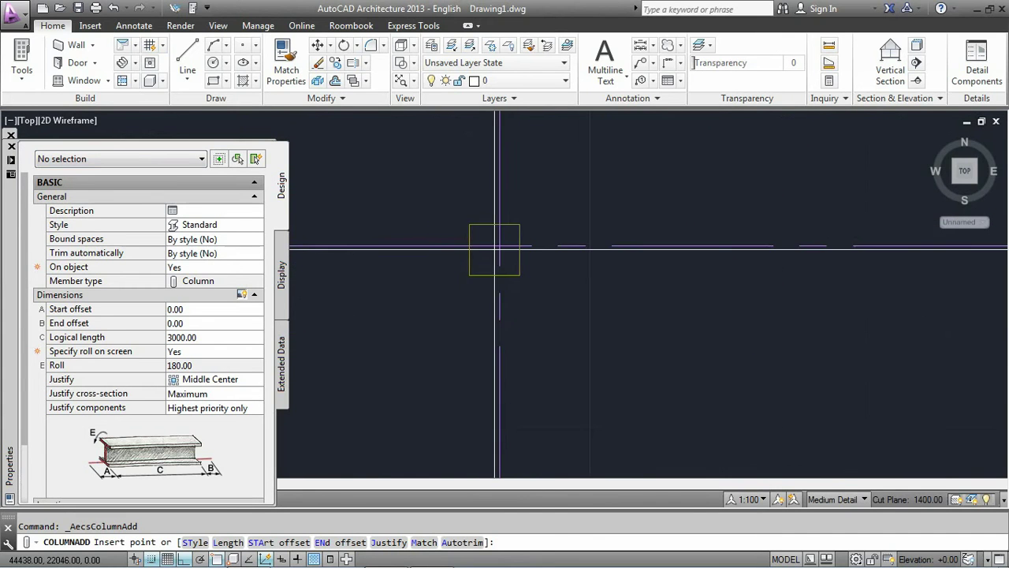
{"action": "left_click", "coordinate": [500, 249]}
{"action": "scroll", "coordinate": [473, 260], "scroll_direction": "down", "scroll_amount": 5}
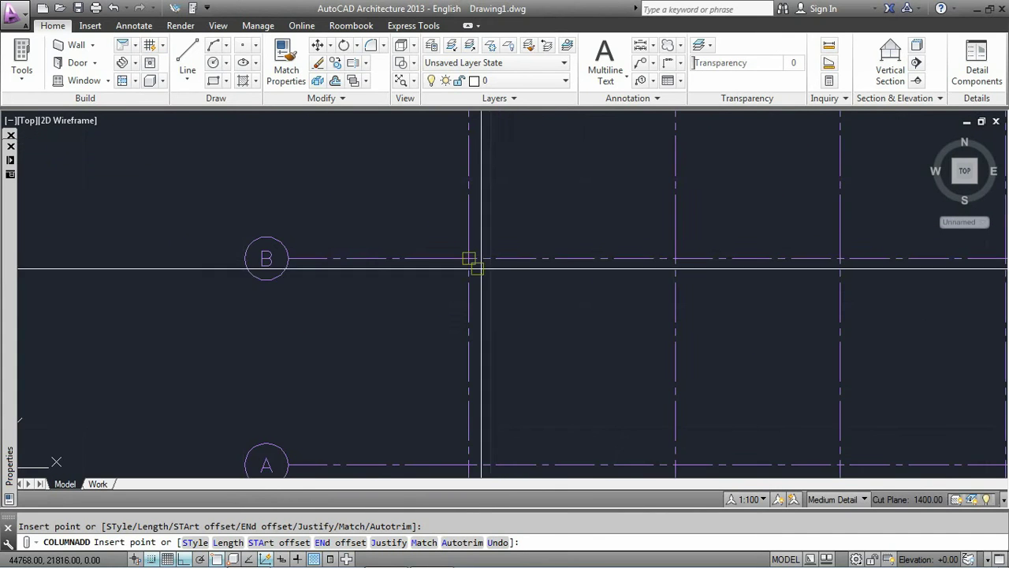
{"action": "left_click", "coordinate": [674, 258]}
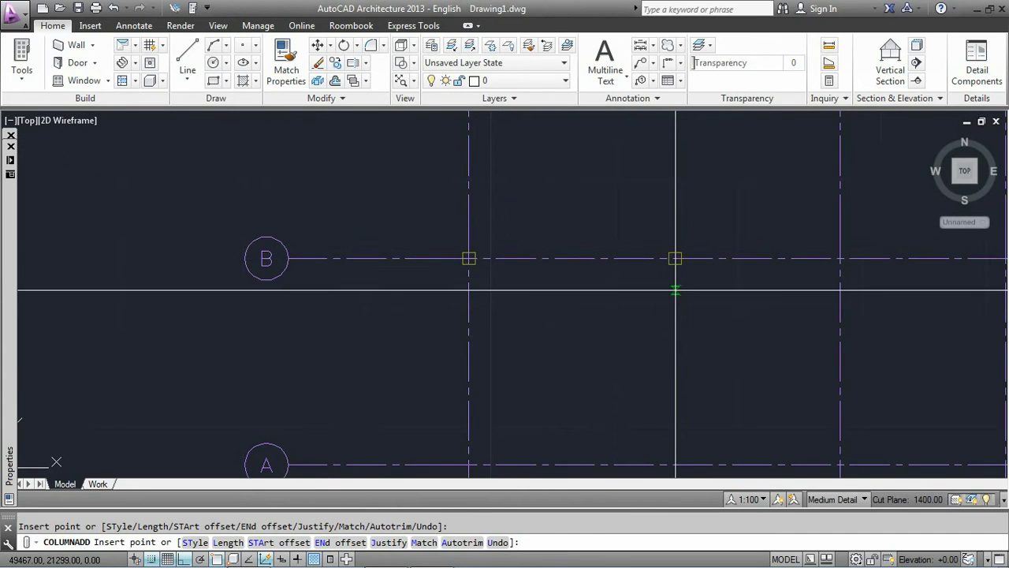
{"action": "middle_click_drag", "start_coordinate": [743, 306], "coordinate": [513, 235]}
{"action": "left_click", "coordinate": [611, 188]}
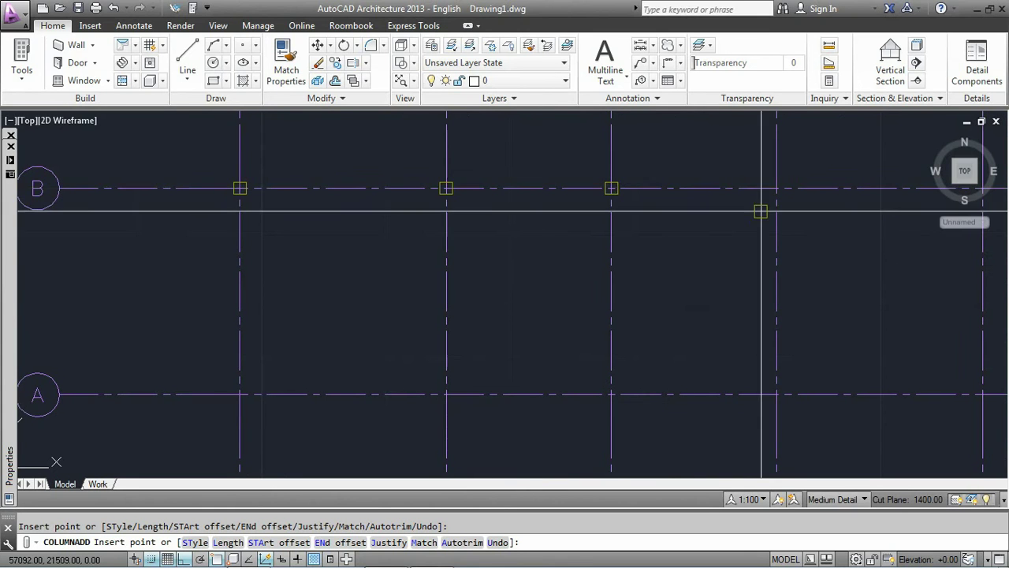
{"action": "left_click", "coordinate": [777, 188]}
{"action": "middle_click_drag", "start_coordinate": [983, 187], "coordinate": [736, 193]}
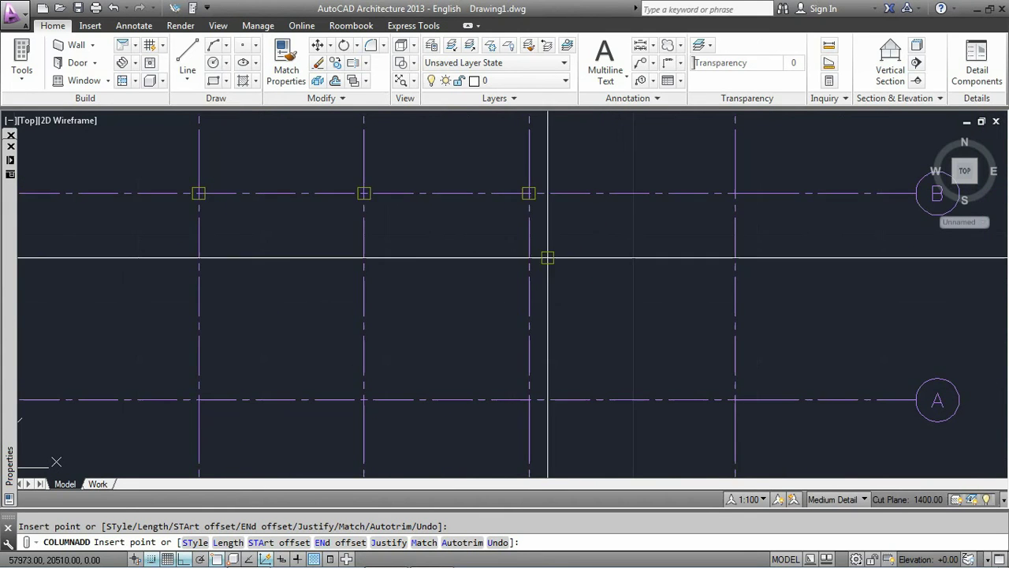
{"action": "left_click", "coordinate": [738, 193]}
Step: Place columns at grid row A intersections on lines 5 back to 1
{"action": "scroll", "coordinate": [746, 213], "scroll_direction": "down", "scroll_amount": 2}
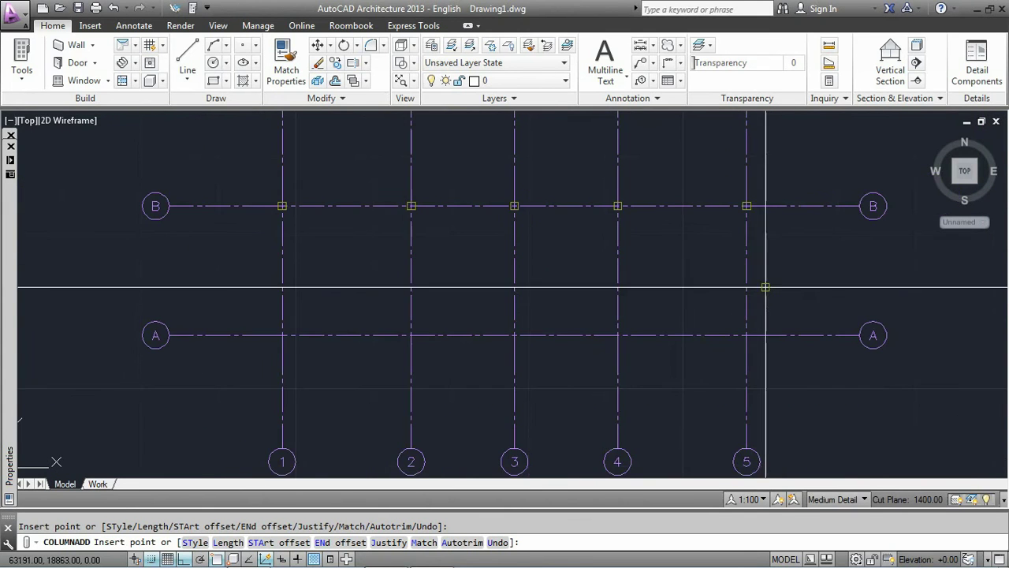
{"action": "left_click", "coordinate": [747, 335]}
{"action": "left_click", "coordinate": [617, 335]}
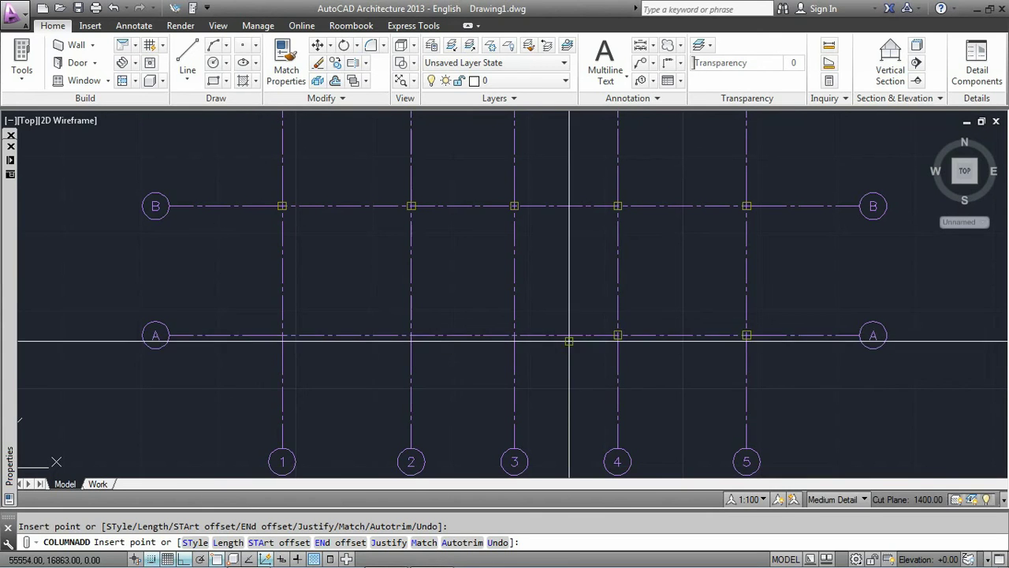
{"action": "left_click", "coordinate": [515, 335]}
{"action": "left_click", "coordinate": [411, 336]}
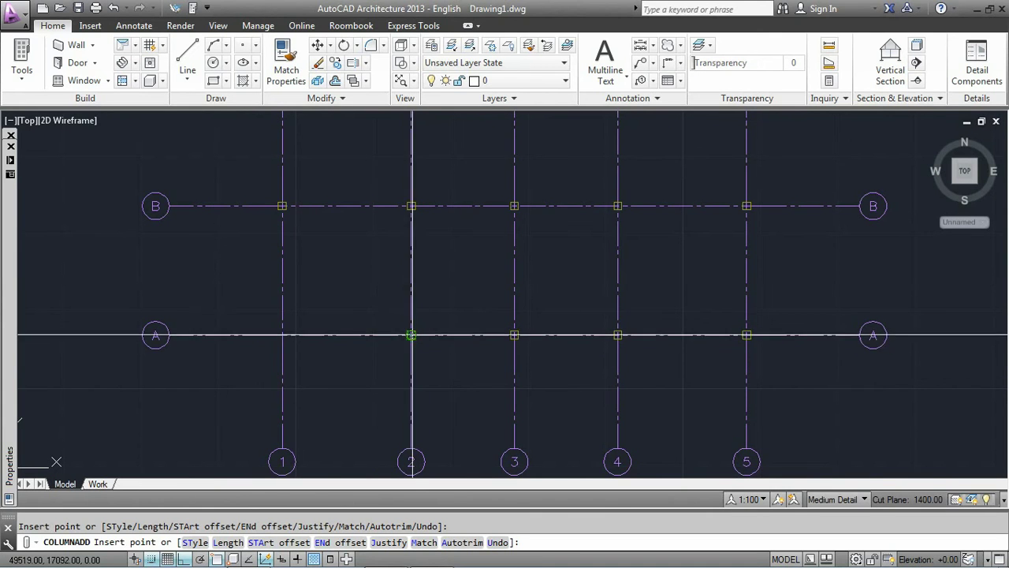
{"action": "left_click", "coordinate": [282, 335]}
{"action": "key", "text": "Return"}
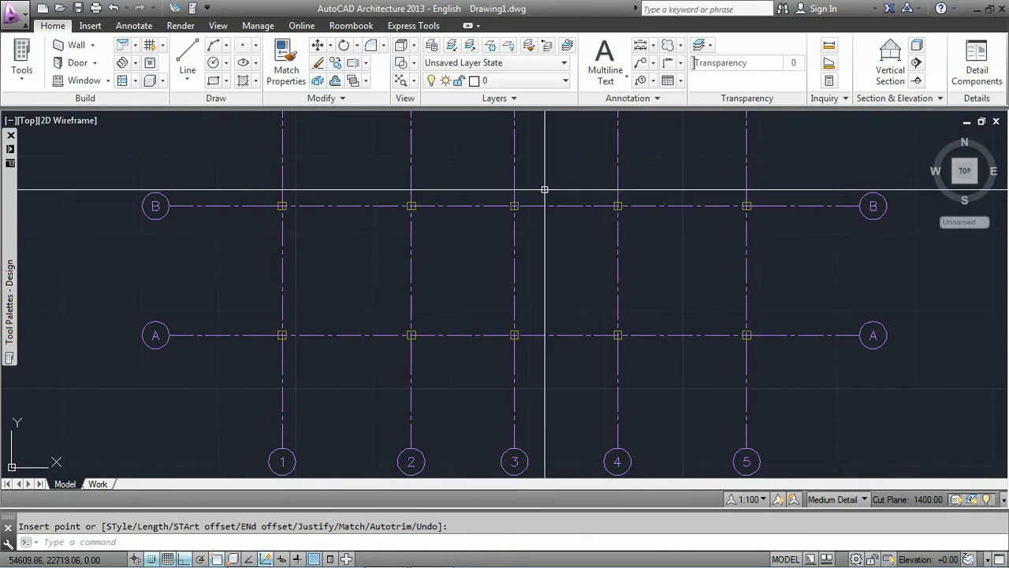
{"action": "middle_click_drag", "start_coordinate": [515, 219], "coordinate": [516, 252]}
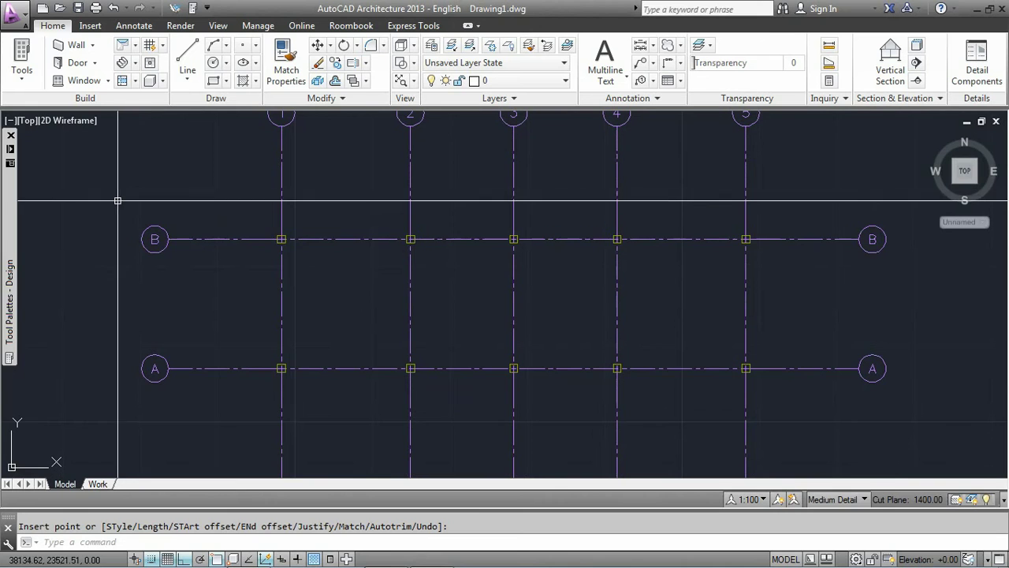
Step: Start a Brick-090 Brick-090 wall from the Walls tool palette
{"action": "left_click", "coordinate": [8, 331]}
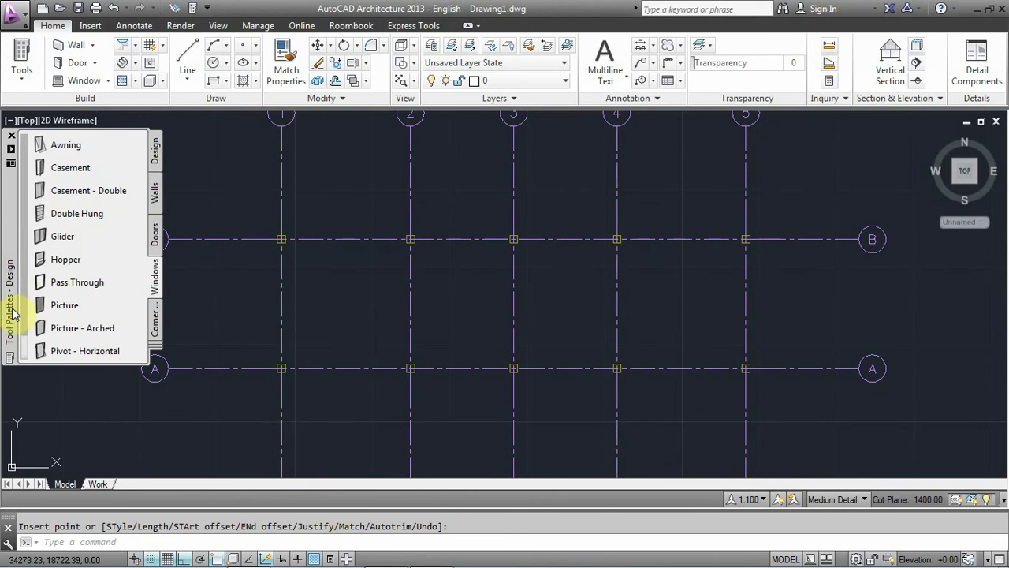
{"action": "left_click", "coordinate": [156, 153]}
{"action": "left_click", "coordinate": [54, 147]}
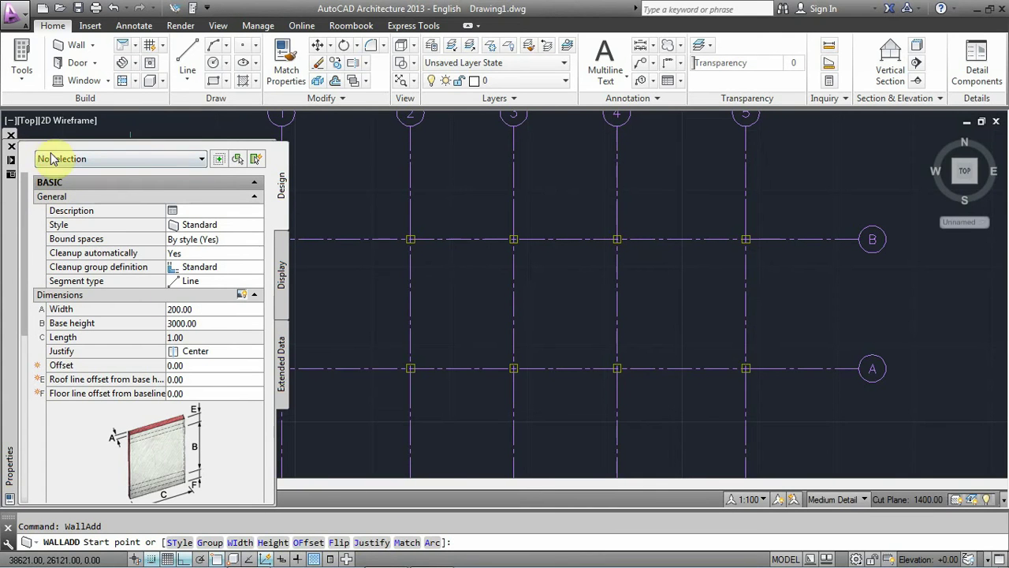
{"action": "left_click", "coordinate": [11, 160]}
{"action": "mouse_move", "coordinate": [9, 418]}
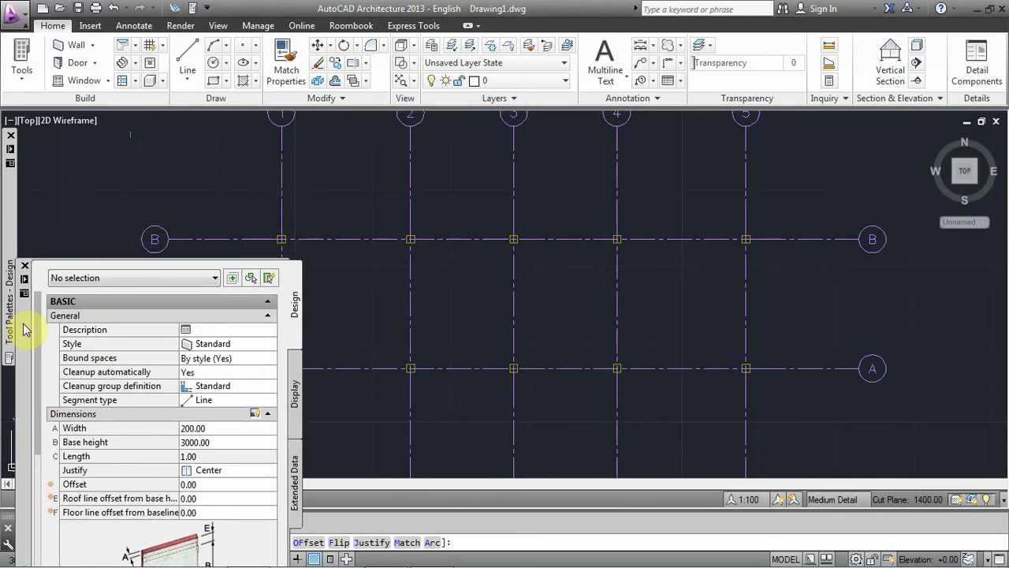
{"action": "mouse_move", "coordinate": [9, 300]}
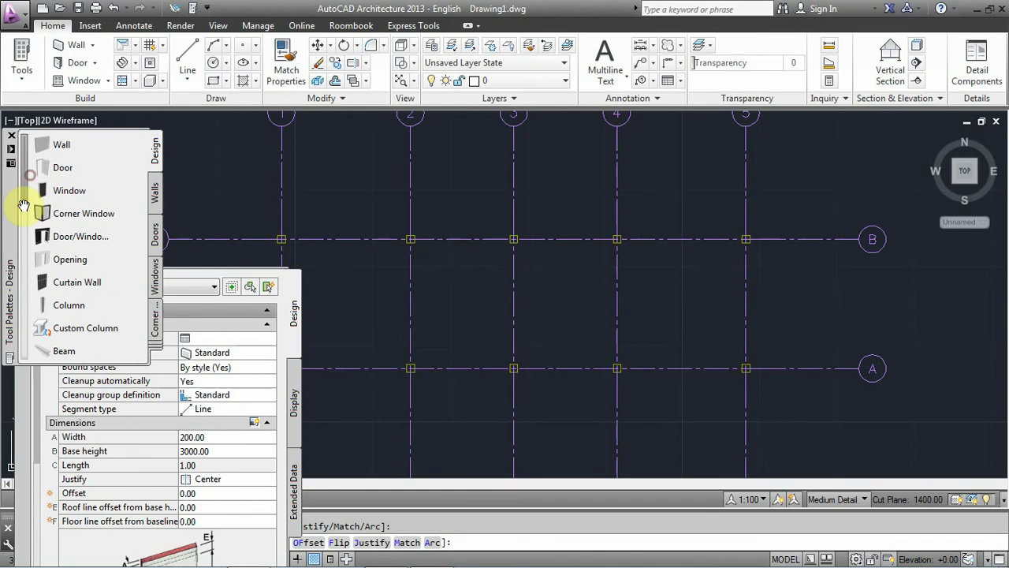
{"action": "left_click", "coordinate": [157, 193]}
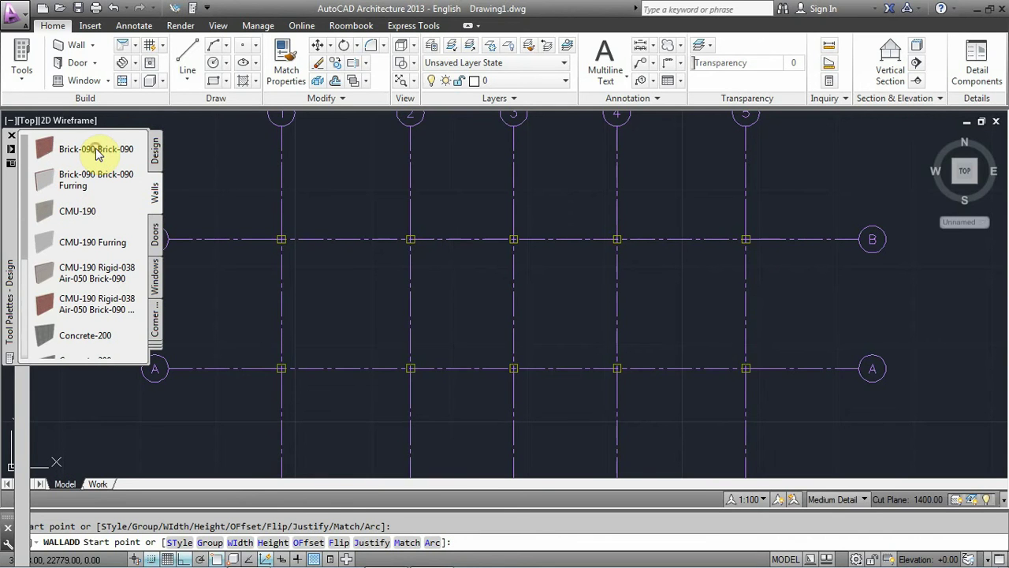
Step: Draw brick walls from B1 along row B to B5, then down to A5
{"action": "scroll", "coordinate": [284, 238], "scroll_direction": "up", "scroll_amount": 4}
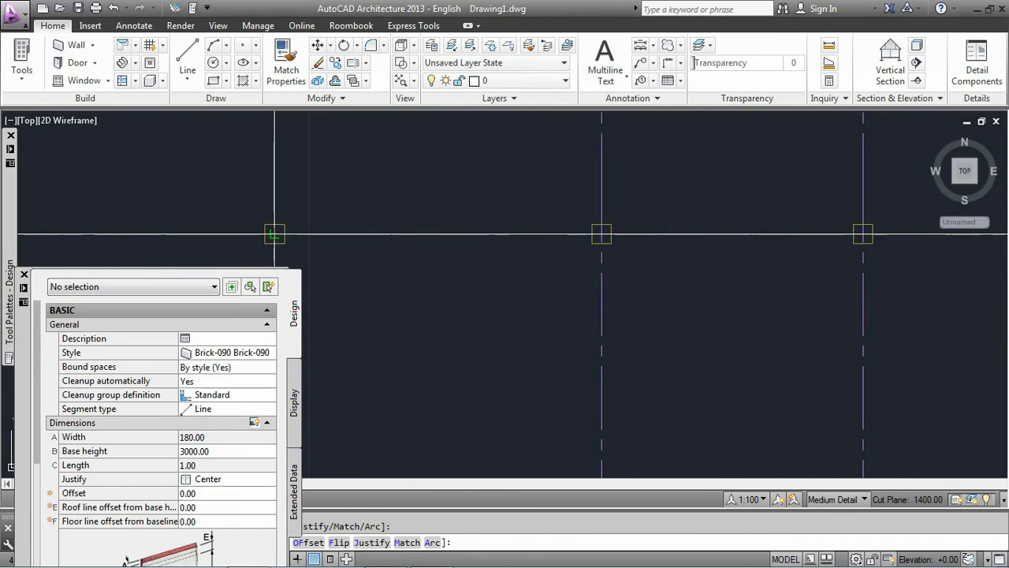
{"action": "scroll", "coordinate": [275, 234], "scroll_direction": "down", "scroll_amount": 2}
{"action": "scroll", "coordinate": [473, 252], "scroll_direction": "down", "scroll_amount": 3}
{"action": "scroll", "coordinate": [607, 263], "scroll_direction": "up", "scroll_amount": 3}
{"action": "scroll", "coordinate": [728, 225], "scroll_direction": "up", "scroll_amount": 2}
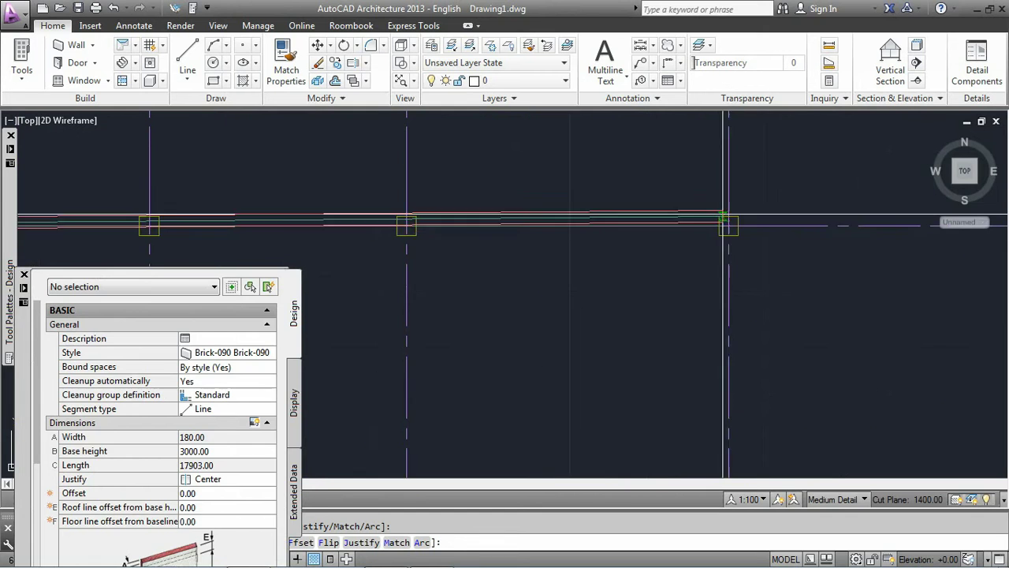
{"action": "left_click", "coordinate": [728, 225]}
{"action": "scroll", "coordinate": [728, 225], "scroll_direction": "down", "scroll_amount": 3}
{"action": "scroll", "coordinate": [745, 339], "scroll_direction": "up", "scroll_amount": 3}
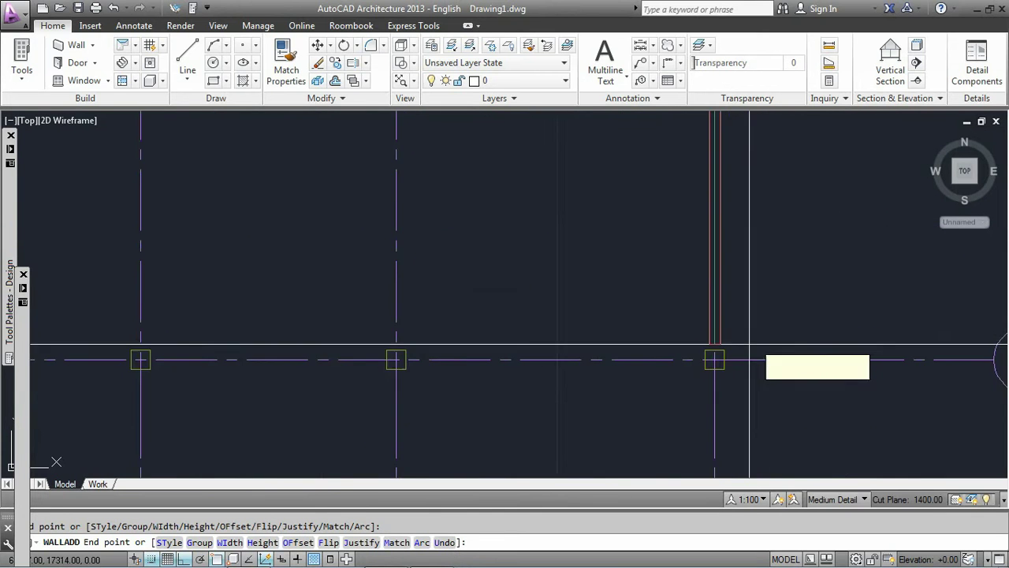
{"action": "left_click", "coordinate": [714, 360]}
Step: Run the wall along row A to A1 and close the loop with C
{"action": "scroll", "coordinate": [717, 339], "scroll_direction": "down", "scroll_amount": 3}
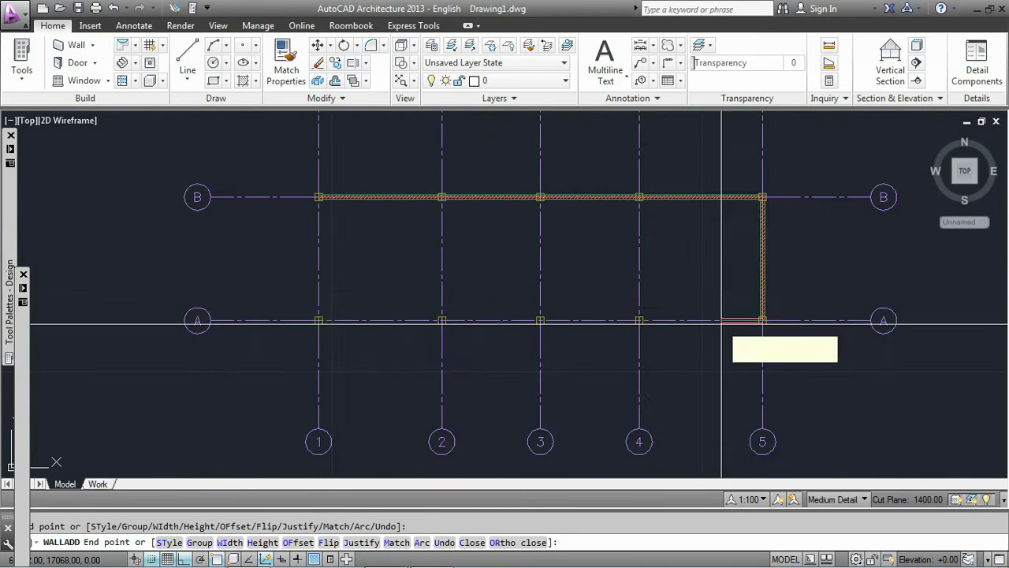
{"action": "scroll", "coordinate": [375, 324], "scroll_direction": "up", "scroll_amount": 2}
{"action": "scroll", "coordinate": [375, 324], "scroll_direction": "up", "scroll_amount": 2}
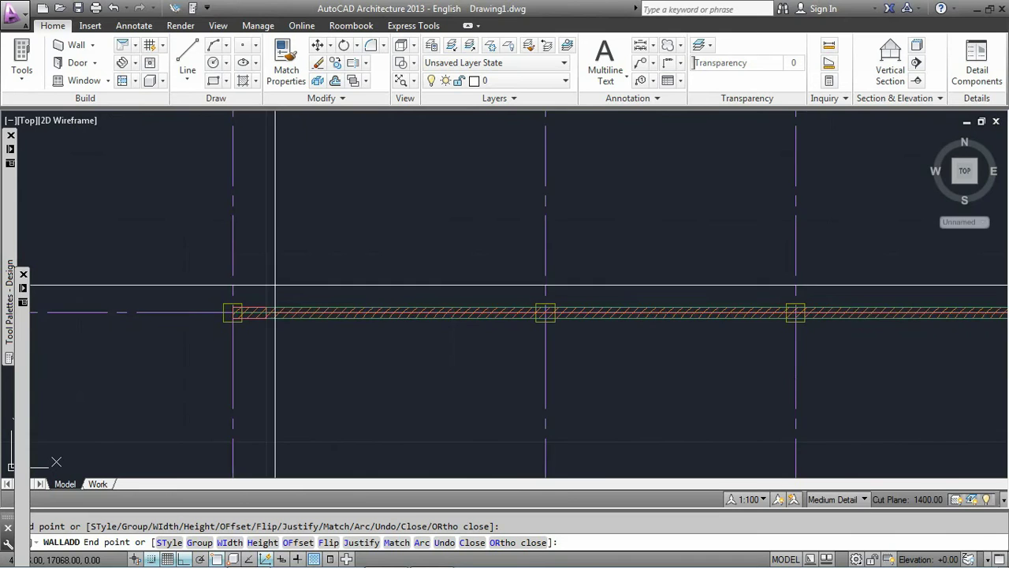
{"action": "left_click", "coordinate": [275, 285]}
{"action": "scroll", "coordinate": [292, 236], "scroll_direction": "down", "scroll_amount": 3}
{"action": "scroll", "coordinate": [296, 165], "scroll_direction": "up", "scroll_amount": 4}
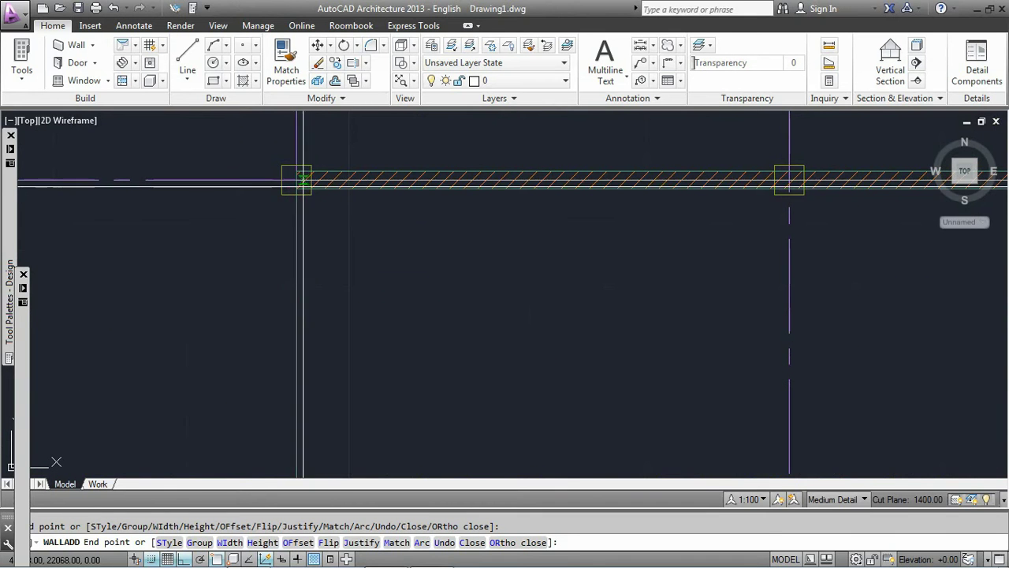
{"action": "type", "text": "c"}
{"action": "key", "text": "Return"}
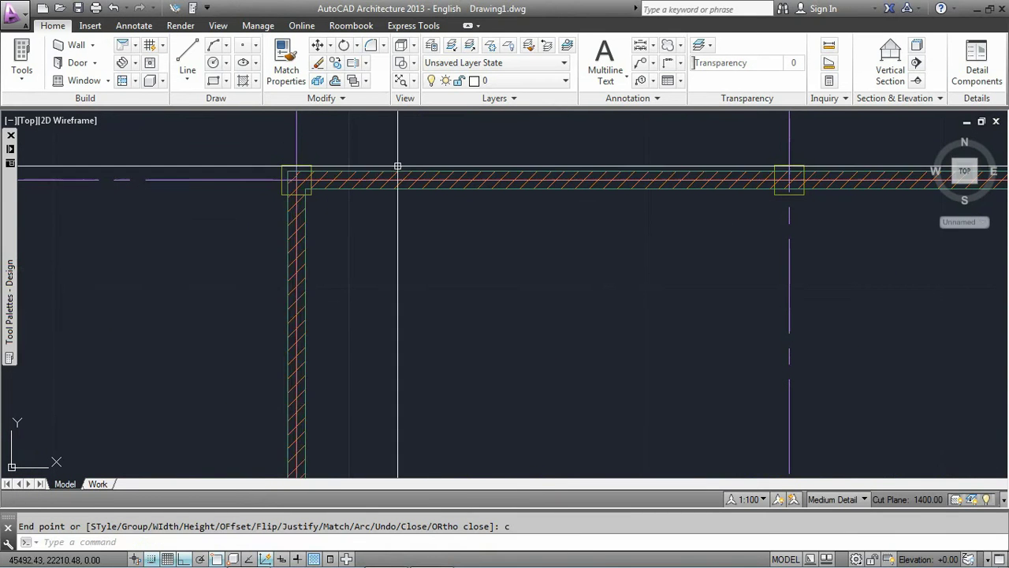
{"action": "scroll", "coordinate": [397, 167], "scroll_direction": "down", "scroll_amount": 3}
{"action": "middle_click_drag", "start_coordinate": [400, 169], "coordinate": [384, 220]}
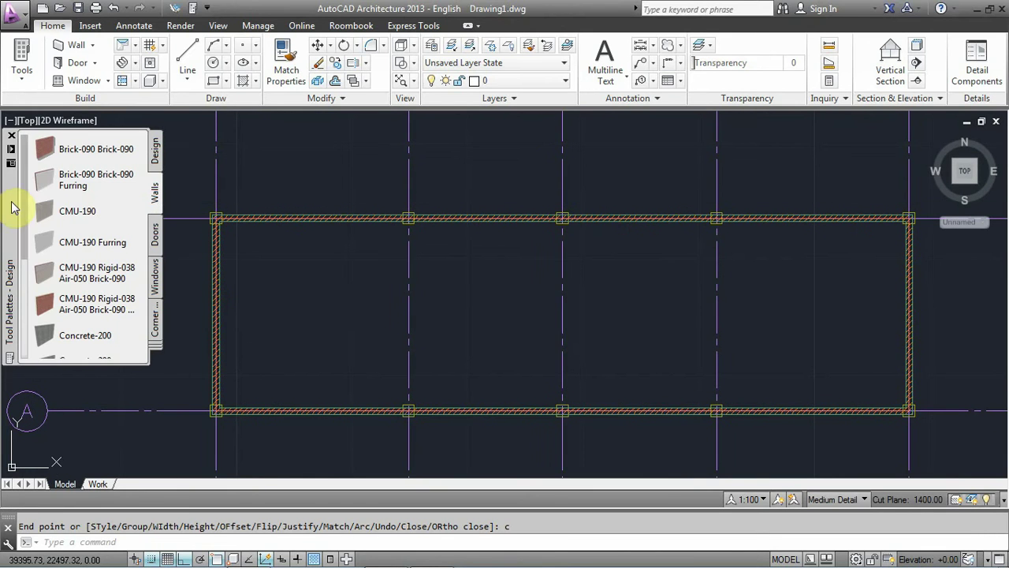
Step: Place a Hinged - Double door in the left wall
{"action": "left_click", "coordinate": [157, 237]}
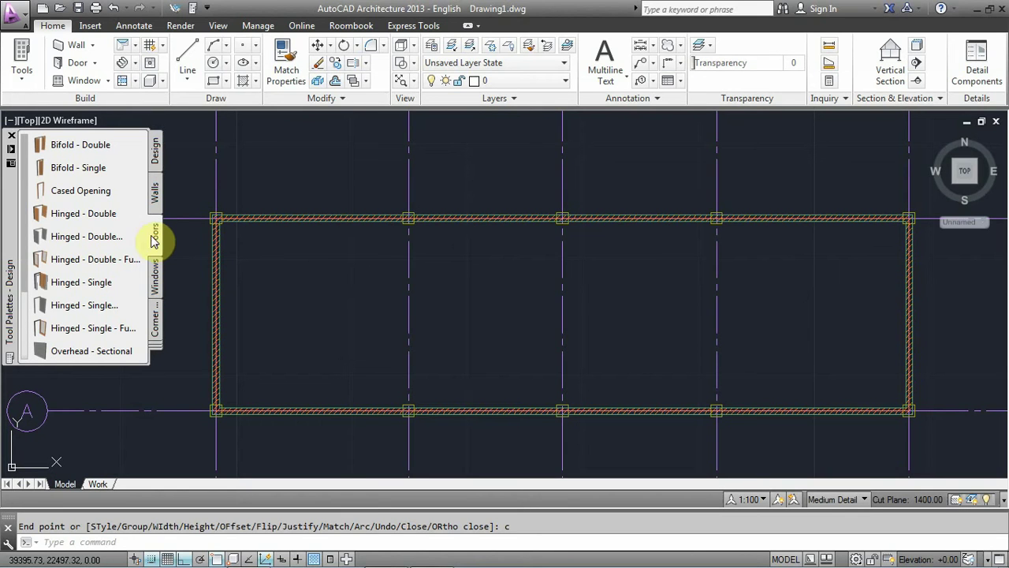
{"action": "left_click", "coordinate": [78, 217]}
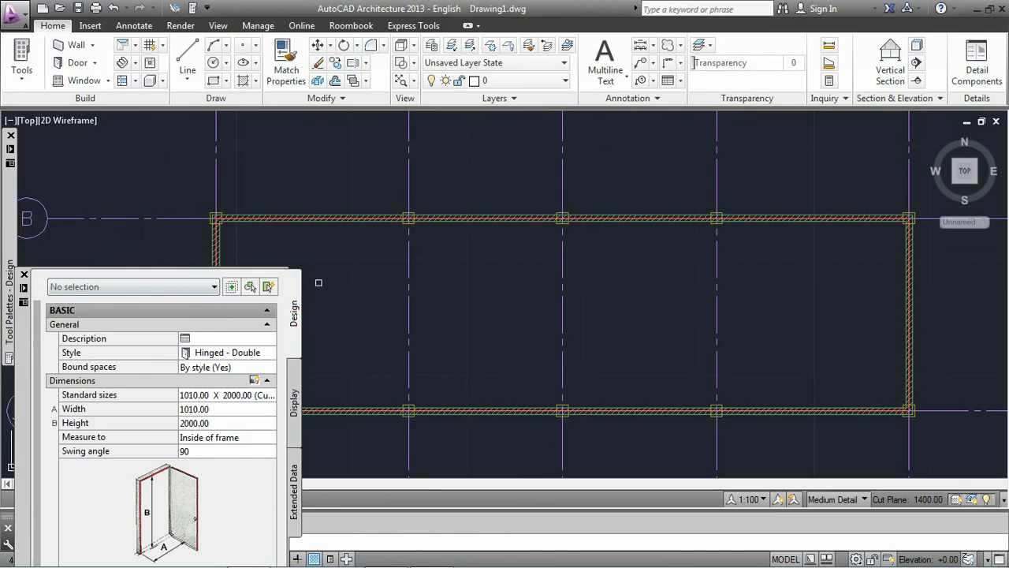
{"action": "middle_click_drag", "start_coordinate": [317, 281], "coordinate": [510, 288]}
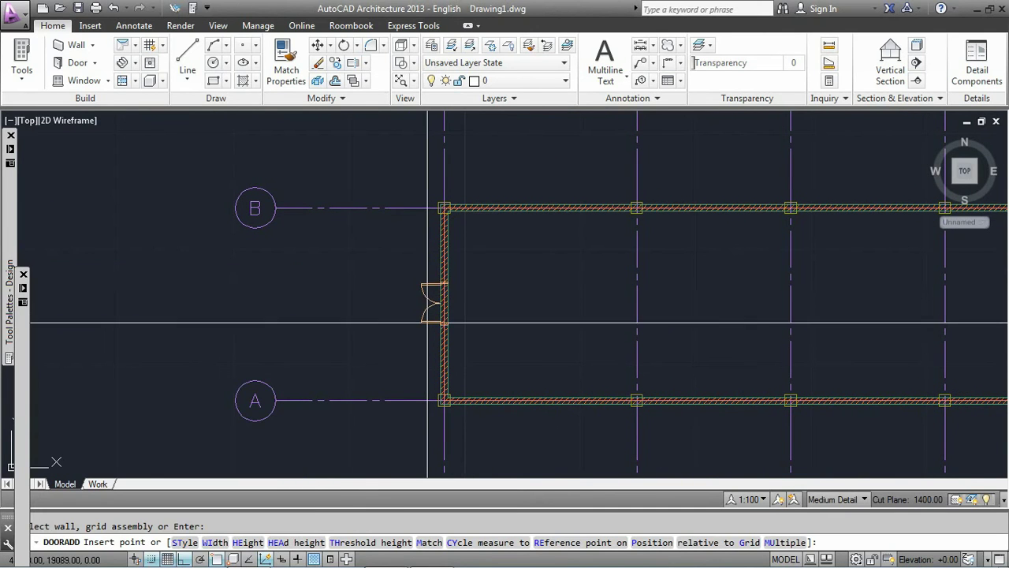
{"action": "left_click", "coordinate": [453, 303]}
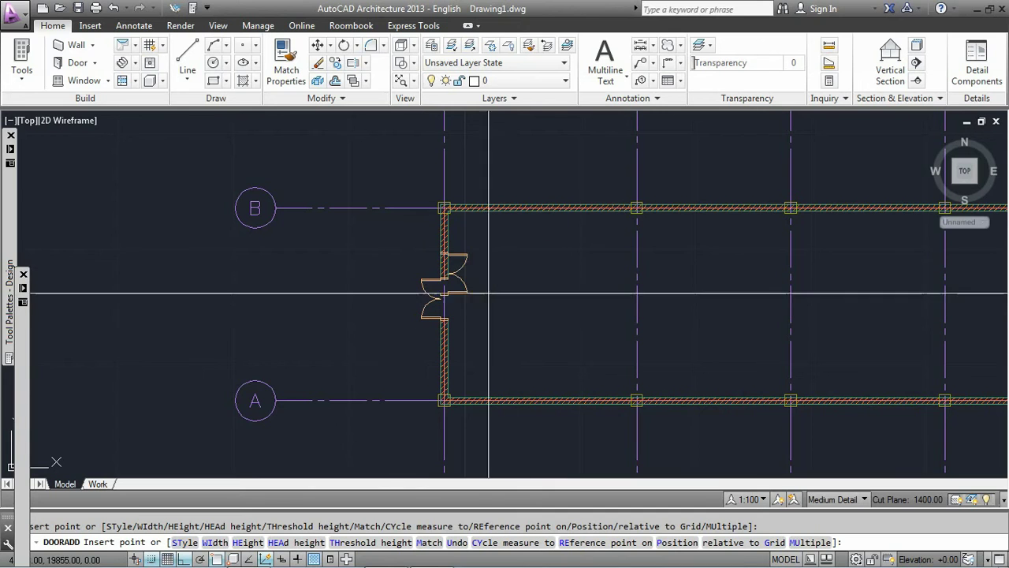
Step: Add two Hinged - Double doors in the bottom wall, near grids 5 and 1
{"action": "scroll", "coordinate": [481, 279], "scroll_direction": "down", "scroll_amount": 2}
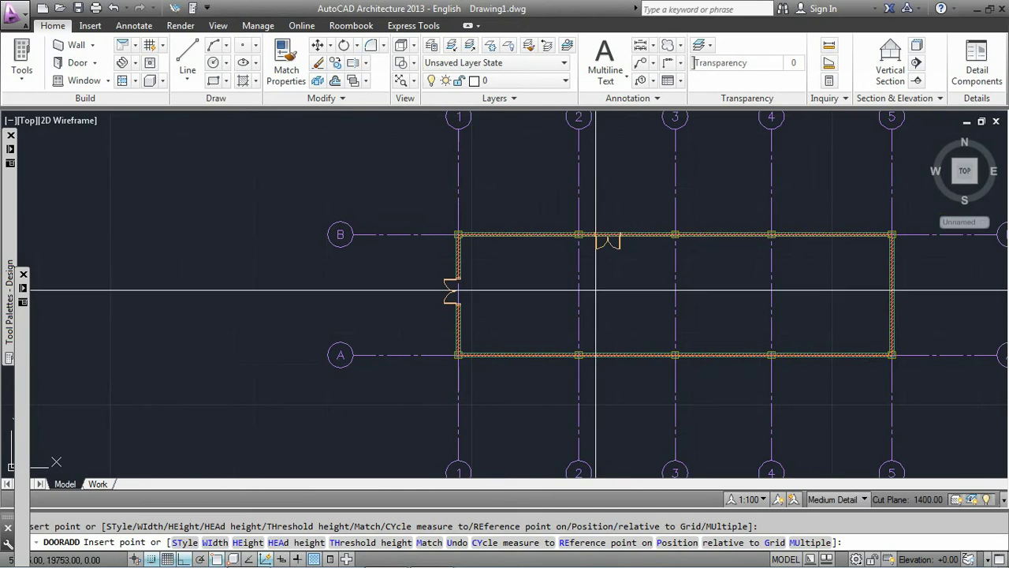
{"action": "scroll", "coordinate": [493, 285], "scroll_direction": "up", "scroll_amount": 2}
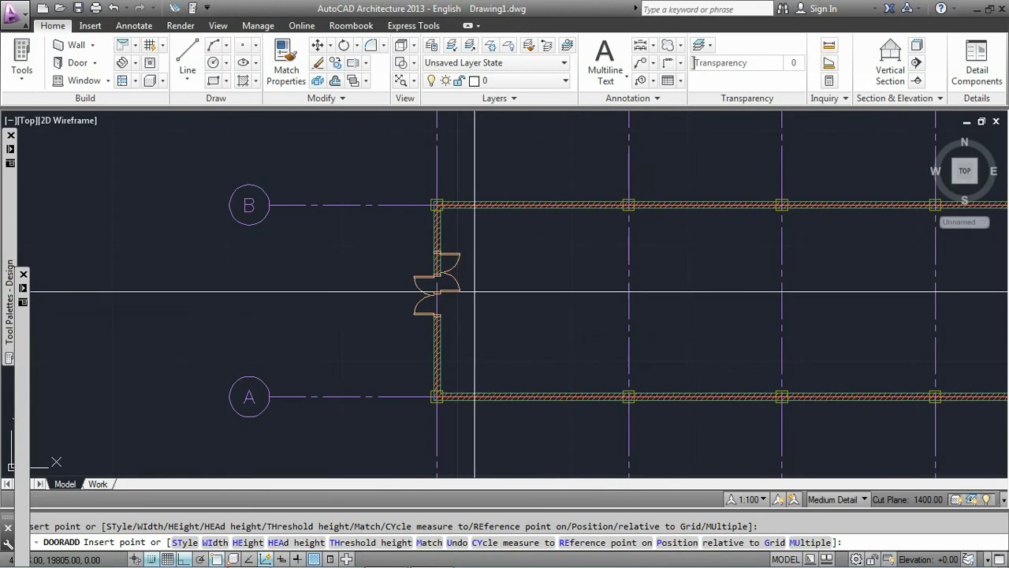
{"action": "scroll", "coordinate": [541, 331], "scroll_direction": "down", "scroll_amount": 4}
{"action": "scroll", "coordinate": [654, 356], "scroll_direction": "up", "scroll_amount": 4}
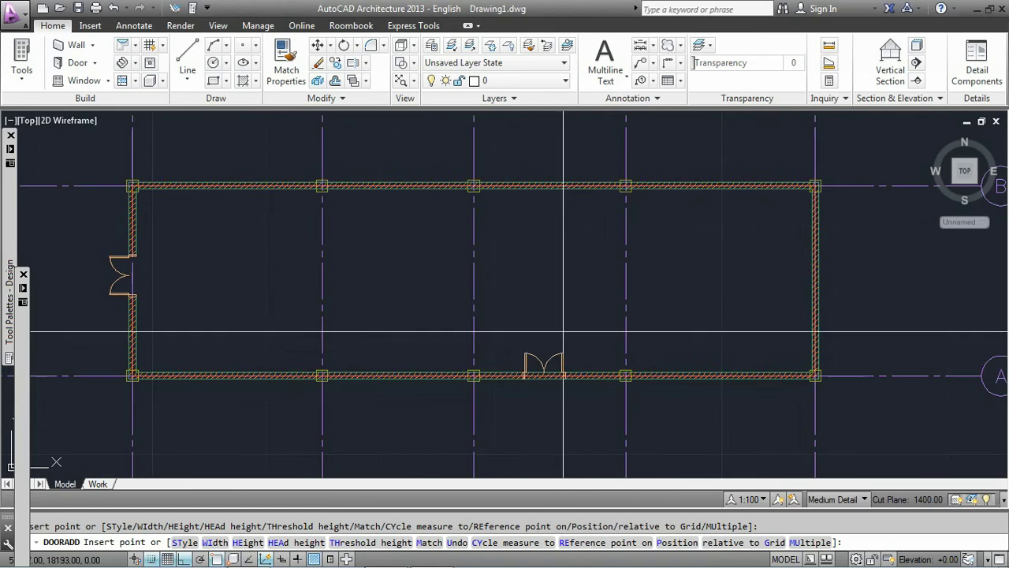
{"action": "scroll", "coordinate": [675, 332], "scroll_direction": "down", "scroll_amount": 3}
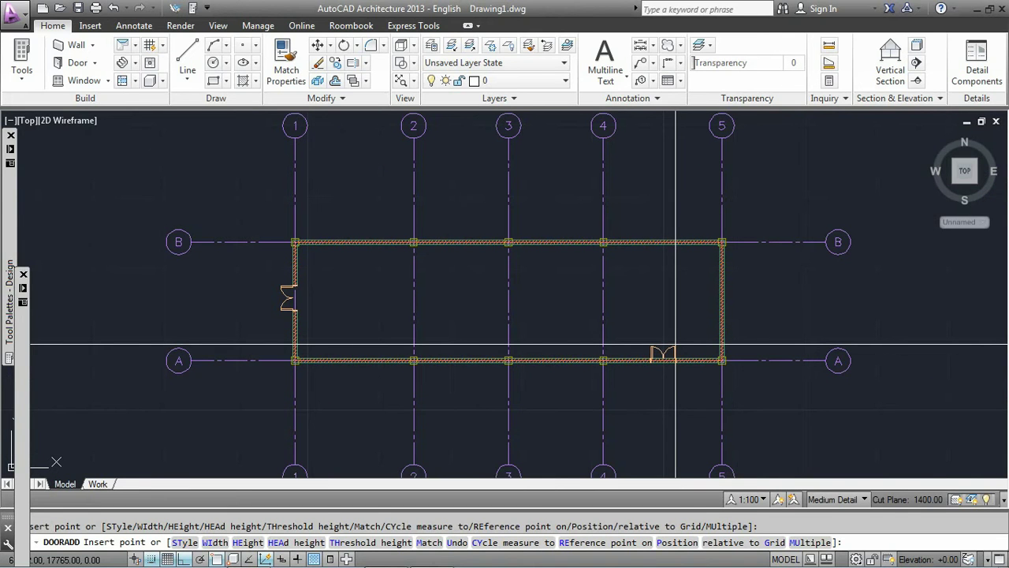
{"action": "left_click", "coordinate": [675, 344]}
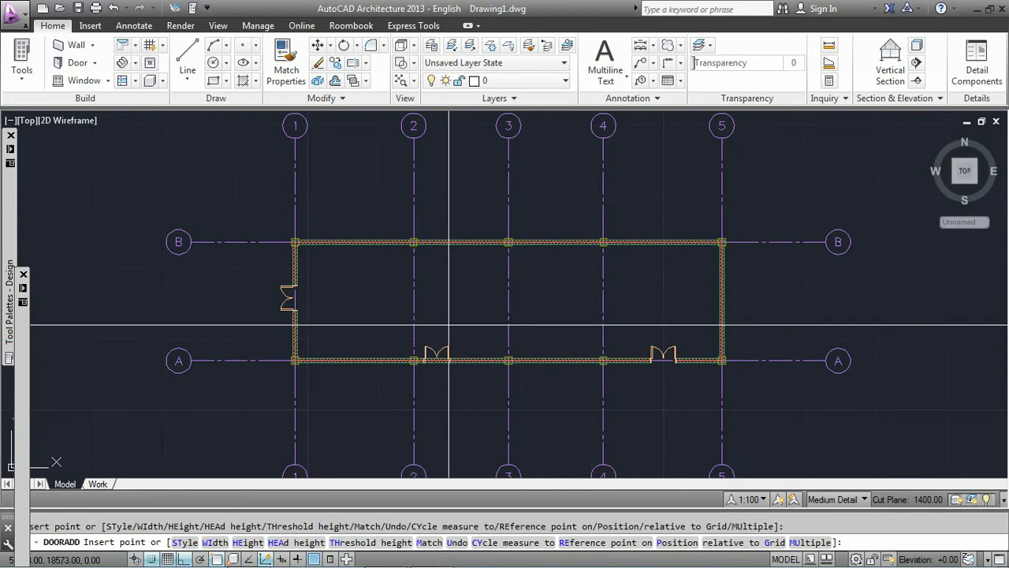
{"action": "left_click", "coordinate": [370, 335]}
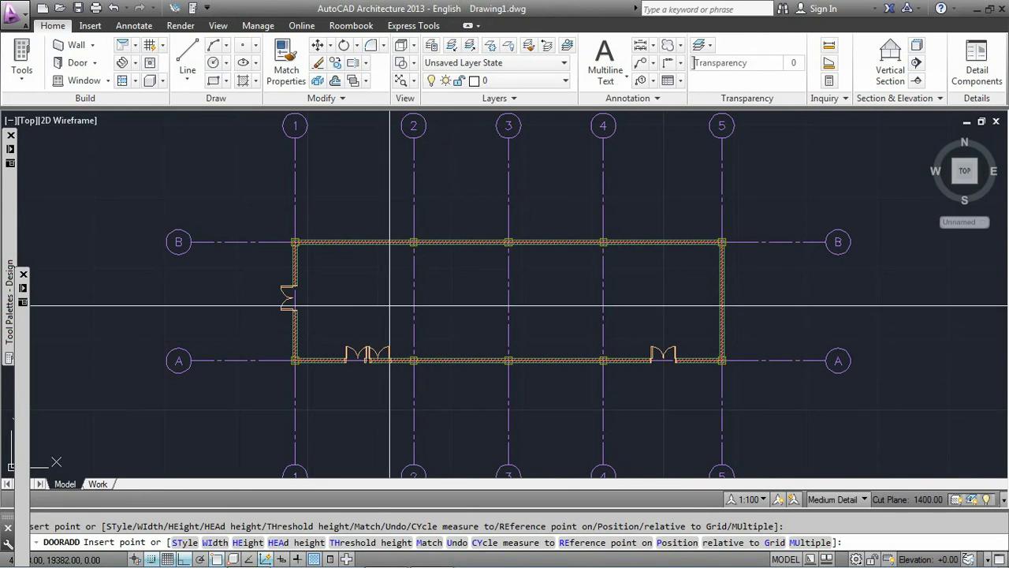
{"action": "key", "text": "Return"}
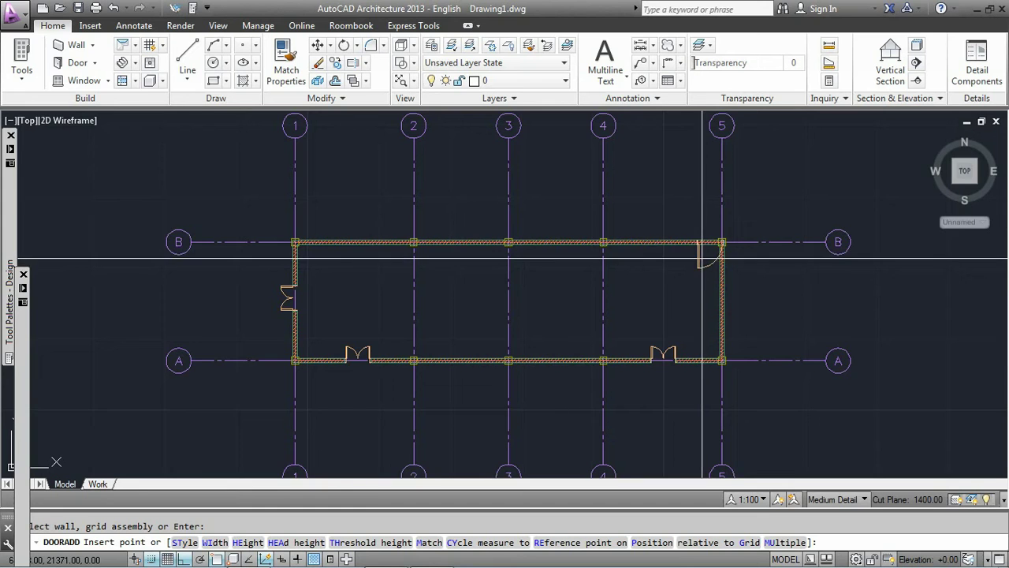
Step: Add a door near the top of the right wall
{"action": "scroll", "coordinate": [699, 257], "scroll_direction": "up", "scroll_amount": 4}
{"action": "left_click", "coordinate": [741, 256]}
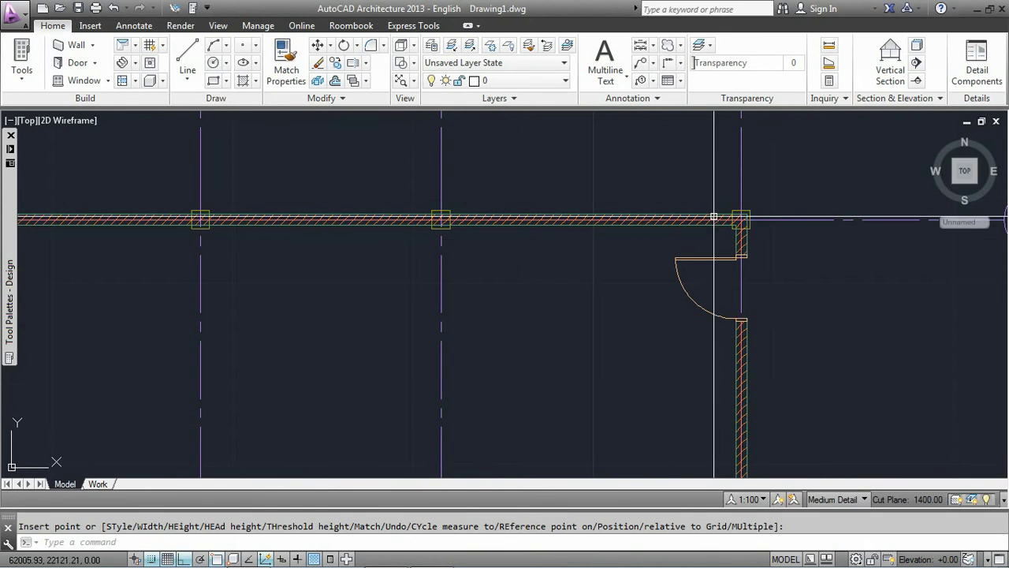
{"action": "scroll", "coordinate": [714, 218], "scroll_direction": "down", "scroll_amount": 4}
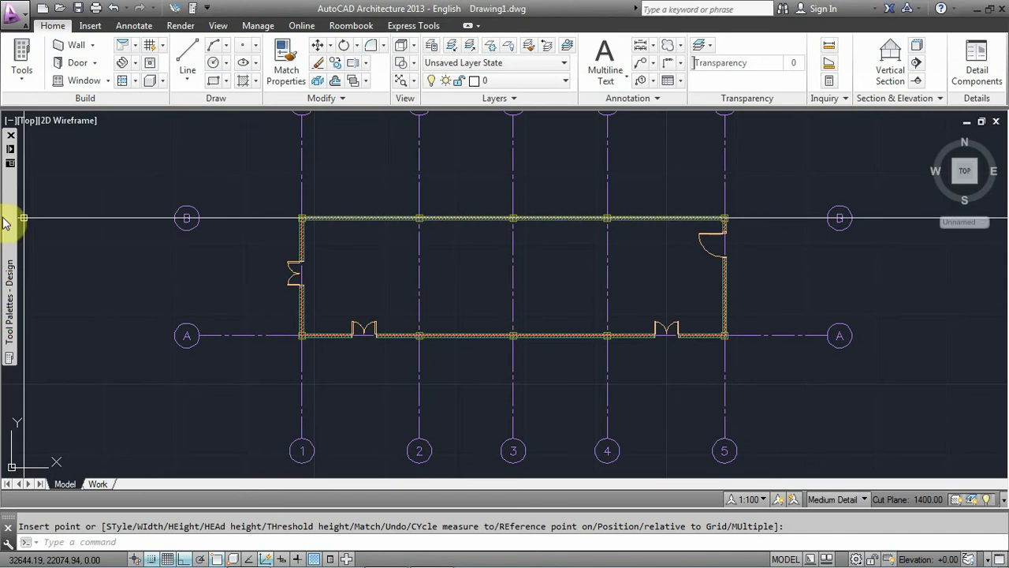
{"action": "mouse_move", "coordinate": [9, 299]}
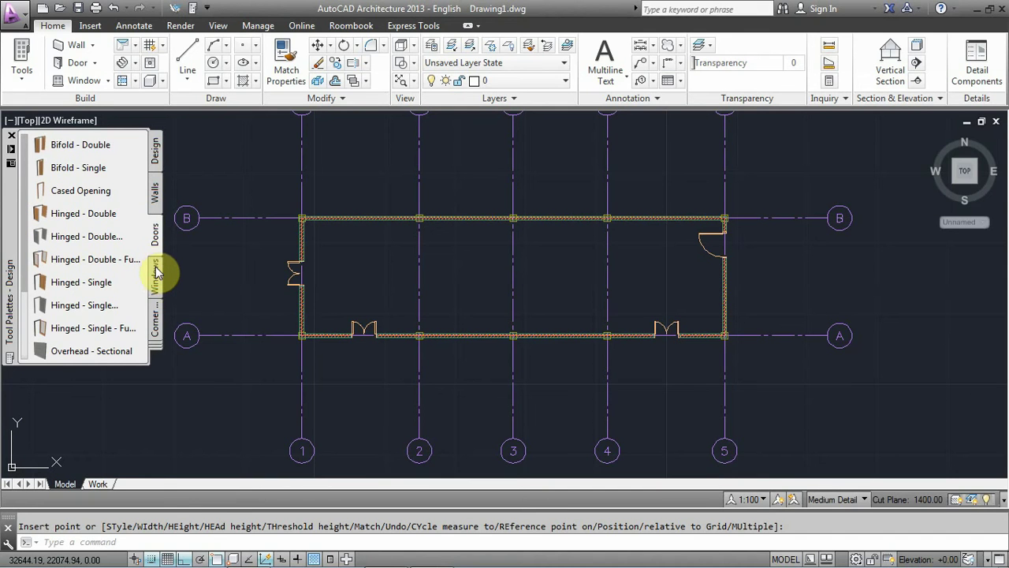
Step: Place Glider windows in the right wall and twice in the bottom wall
{"action": "left_click", "coordinate": [155, 275]}
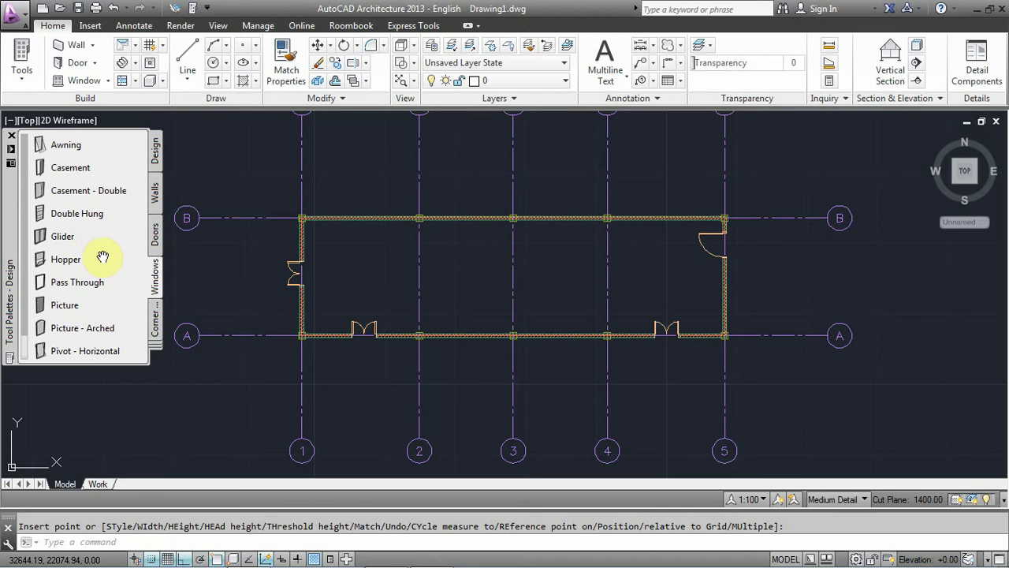
{"action": "left_click", "coordinate": [65, 240]}
{"action": "scroll", "coordinate": [727, 285], "scroll_direction": "up", "scroll_amount": 2}
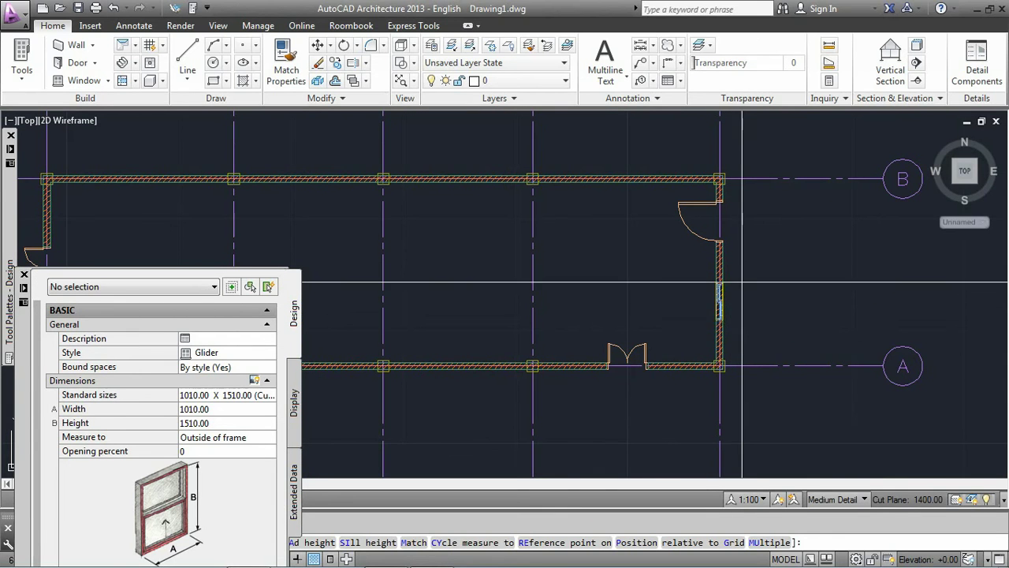
{"action": "left_click", "coordinate": [742, 268]}
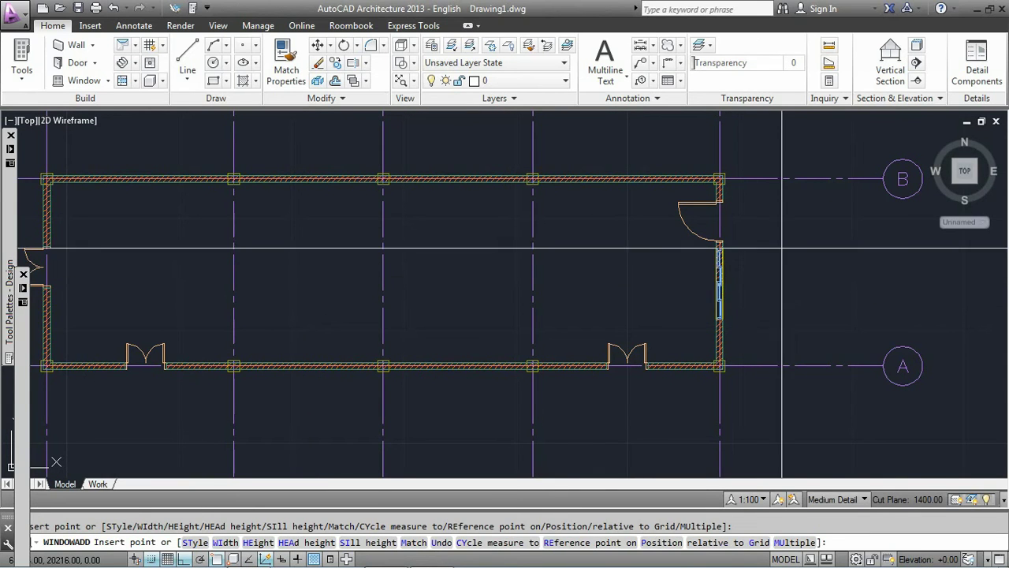
{"action": "scroll", "coordinate": [749, 276], "scroll_direction": "up", "scroll_amount": 2}
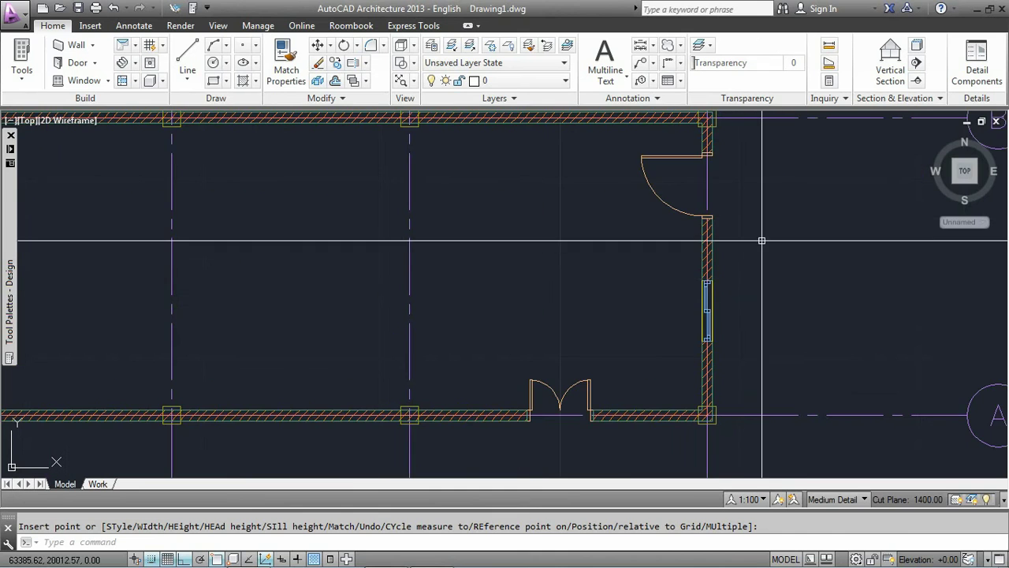
{"action": "scroll", "coordinate": [761, 244], "scroll_direction": "down", "scroll_amount": 3}
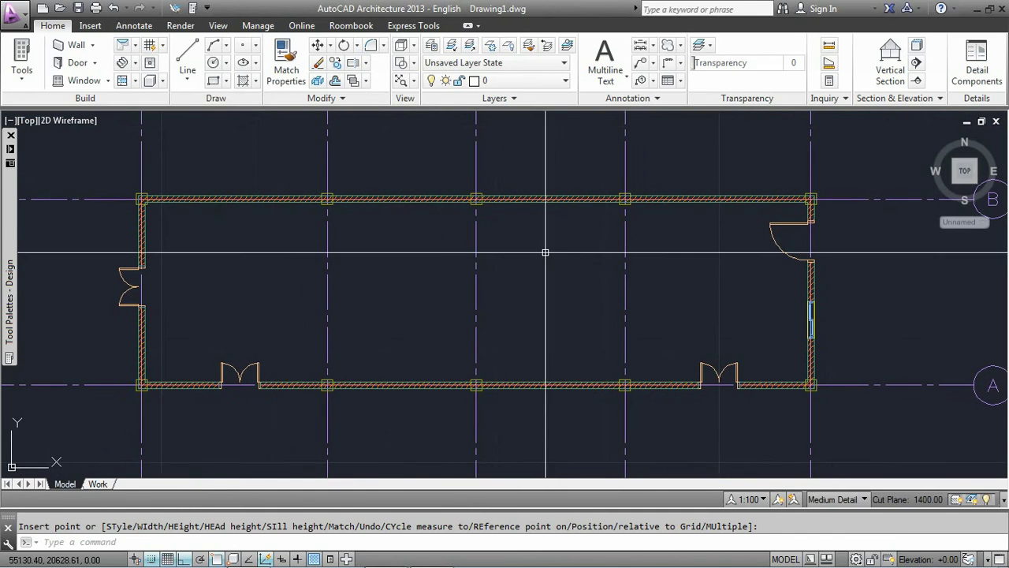
{"action": "mouse_move", "coordinate": [10, 304]}
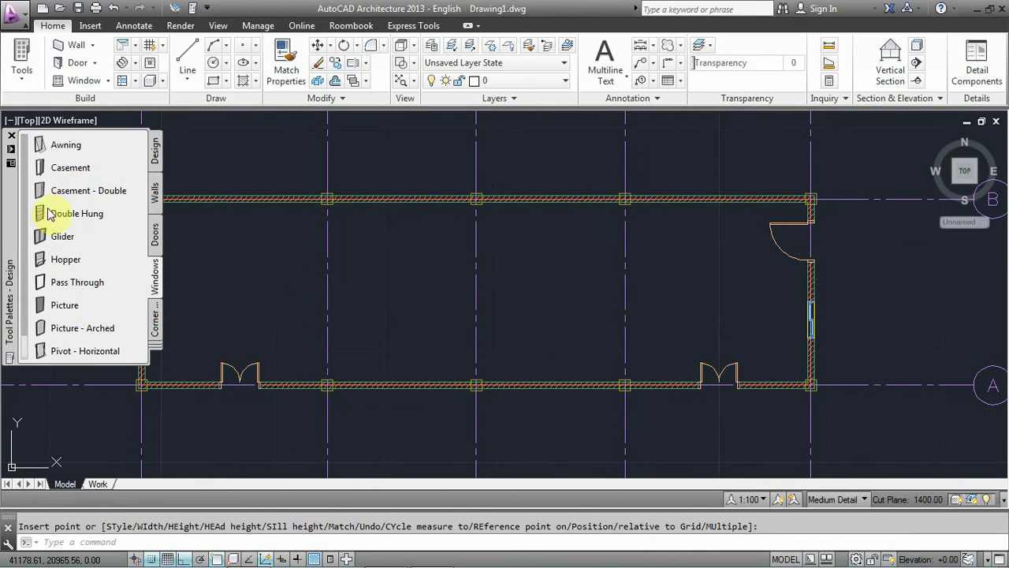
{"action": "left_click", "coordinate": [418, 368]}
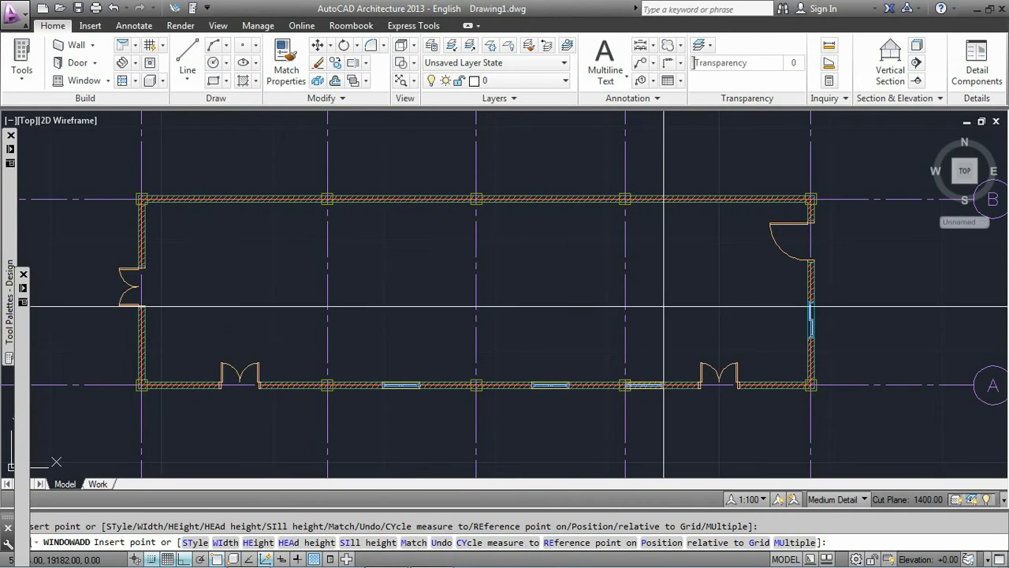
{"action": "left_click", "coordinate": [568, 375]}
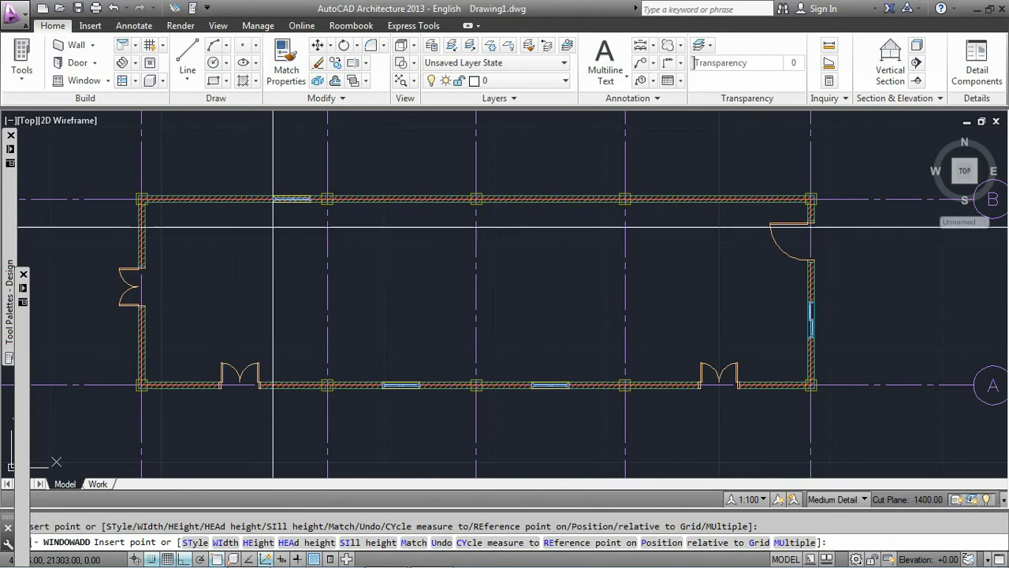
Step: Add Glider windows in the top wall between grids 1–2 and 4–5
{"action": "left_click", "coordinate": [216, 166]}
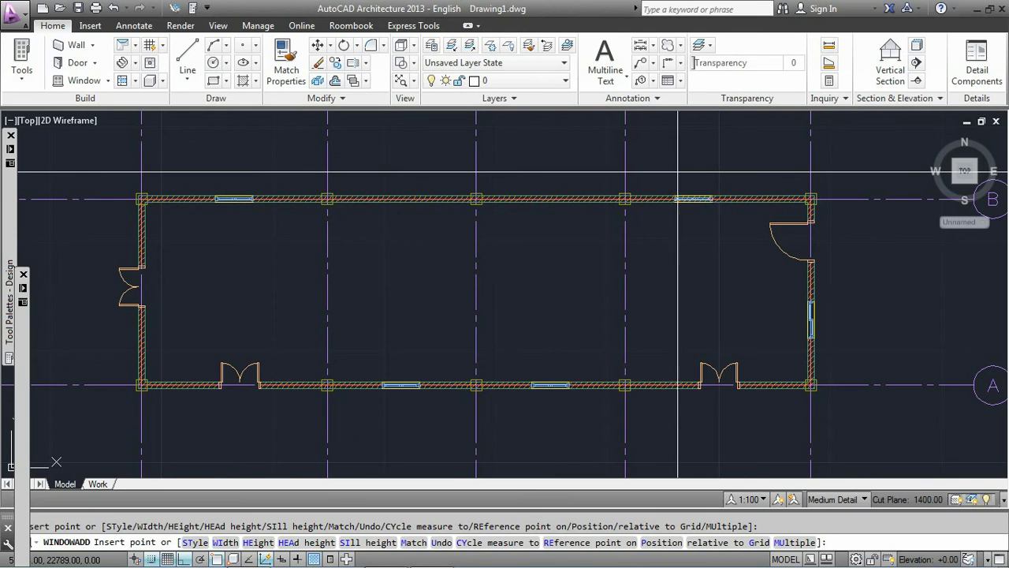
{"action": "left_click", "coordinate": [704, 171]}
{"action": "key", "text": "Return"}
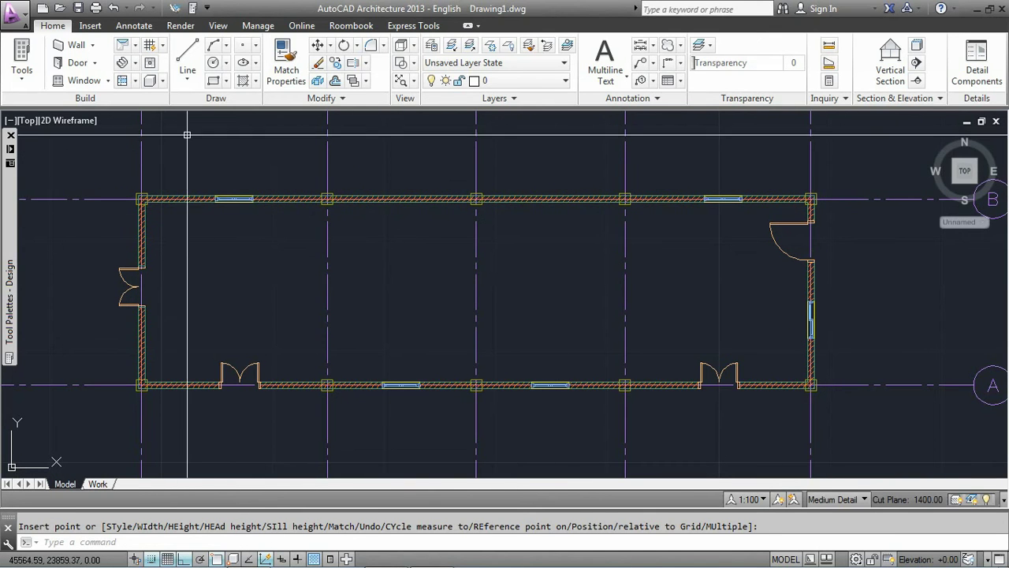
{"action": "left_click", "coordinate": [123, 61]}
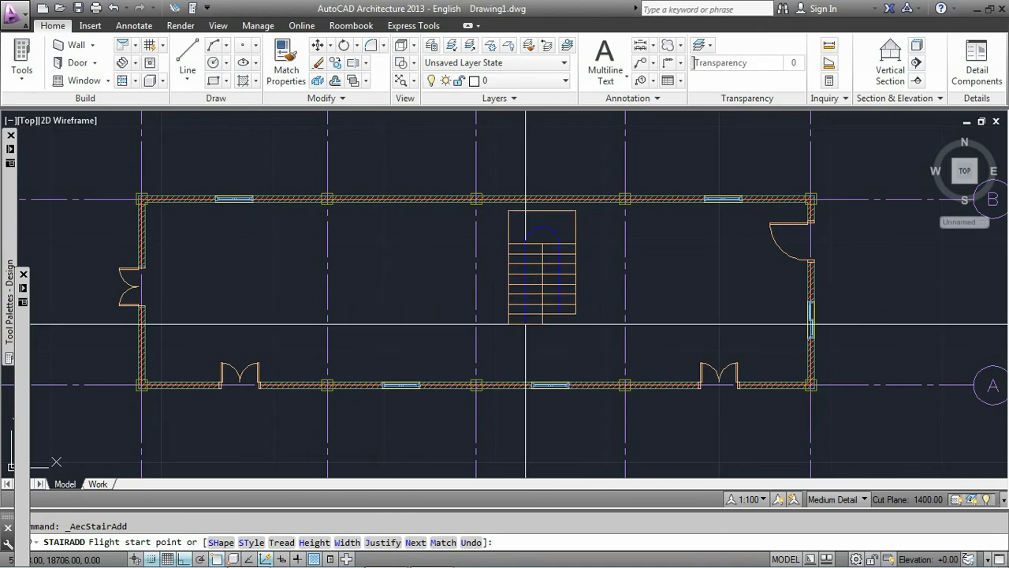
Step: Place the U-shaped stair by picking its flight start and end points
{"action": "left_click", "coordinate": [551, 357]}
{"action": "scroll", "coordinate": [576, 272], "scroll_direction": "up", "scroll_amount": 2}
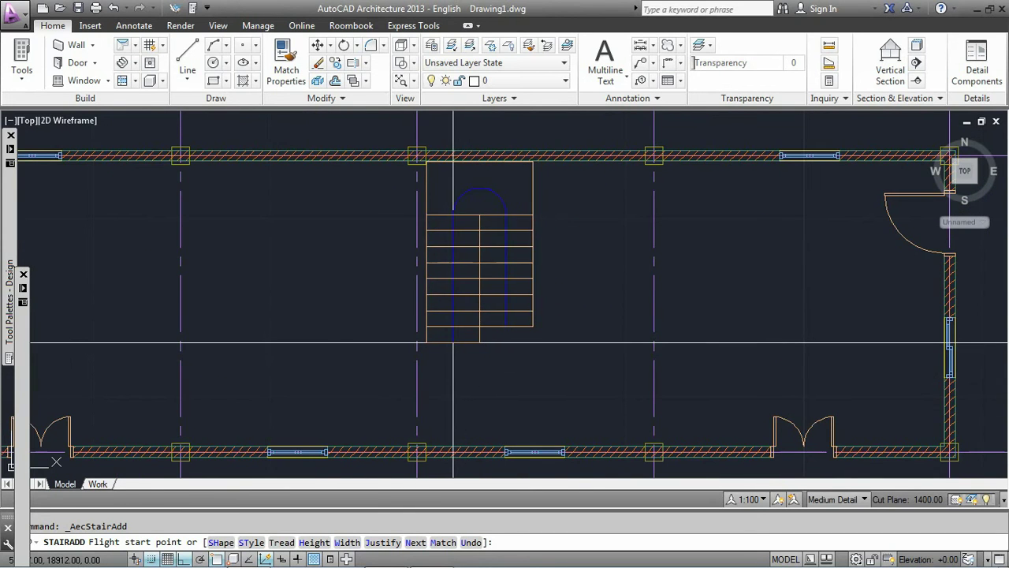
{"action": "left_click", "coordinate": [453, 342]}
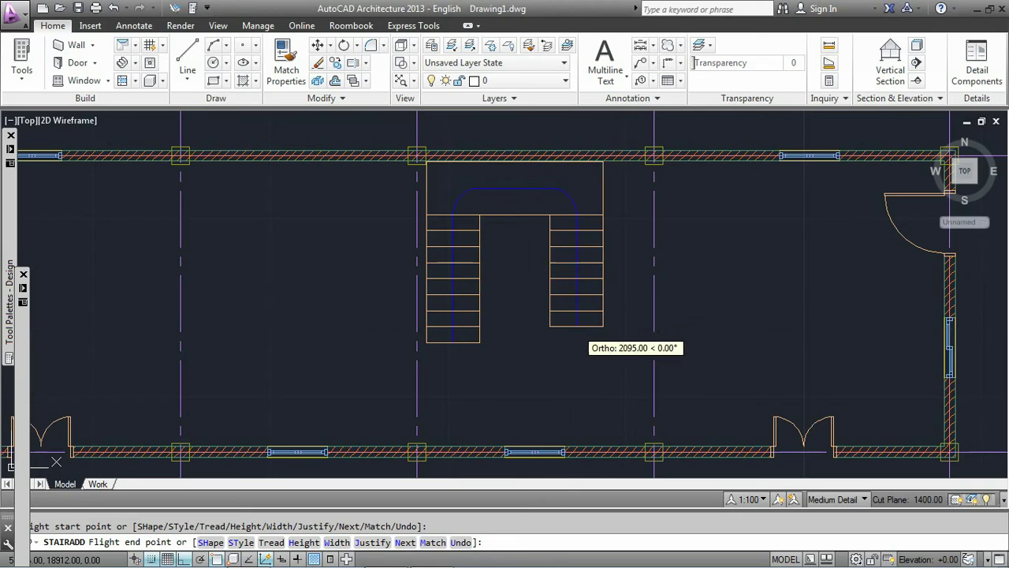
{"action": "left_click", "coordinate": [540, 339]}
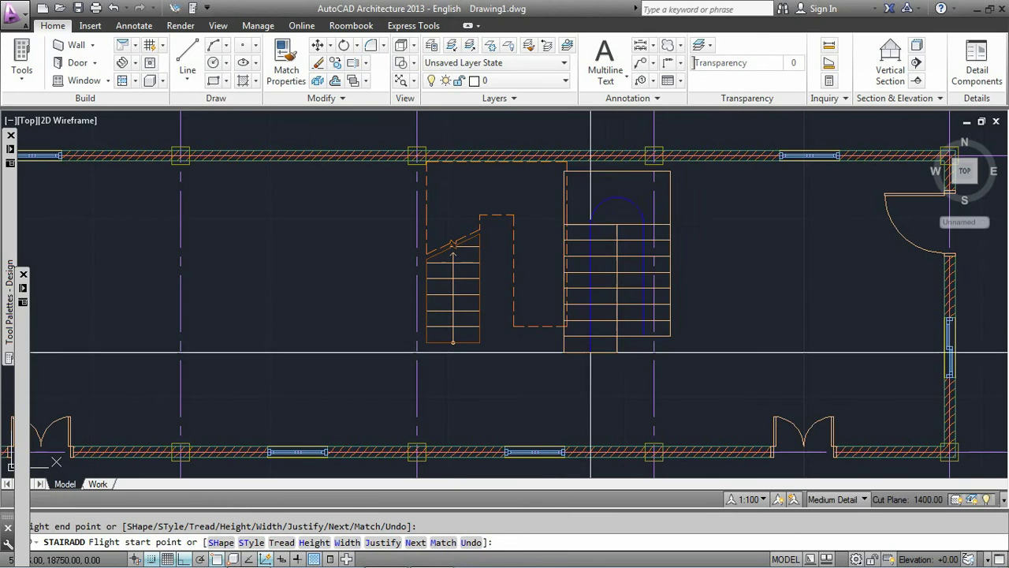
{"action": "key", "text": "Return"}
{"action": "scroll", "coordinate": [557, 152], "scroll_direction": "up", "scroll_amount": 7}
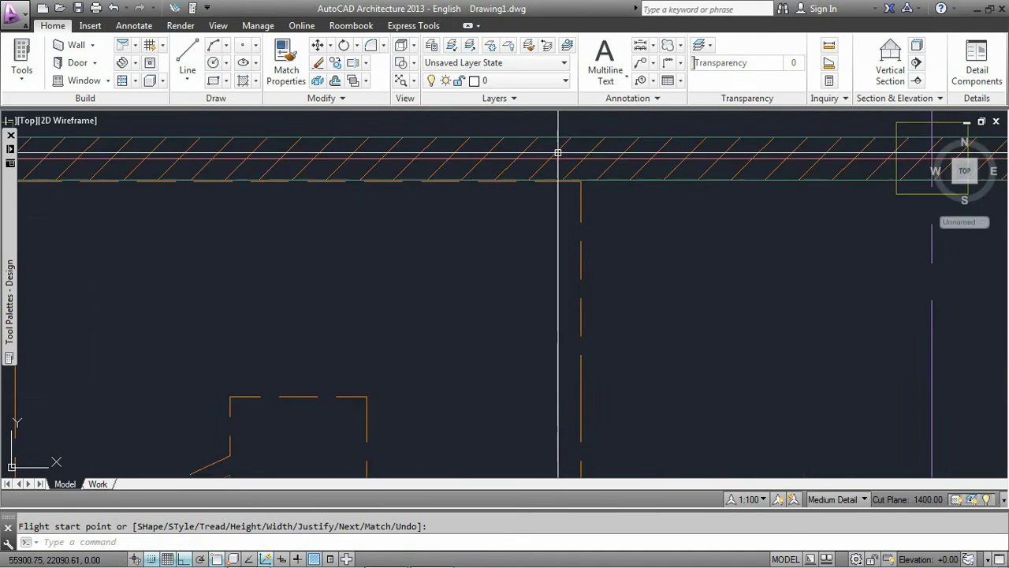
{"action": "scroll", "coordinate": [613, 217], "scroll_direction": "down", "scroll_amount": 3}
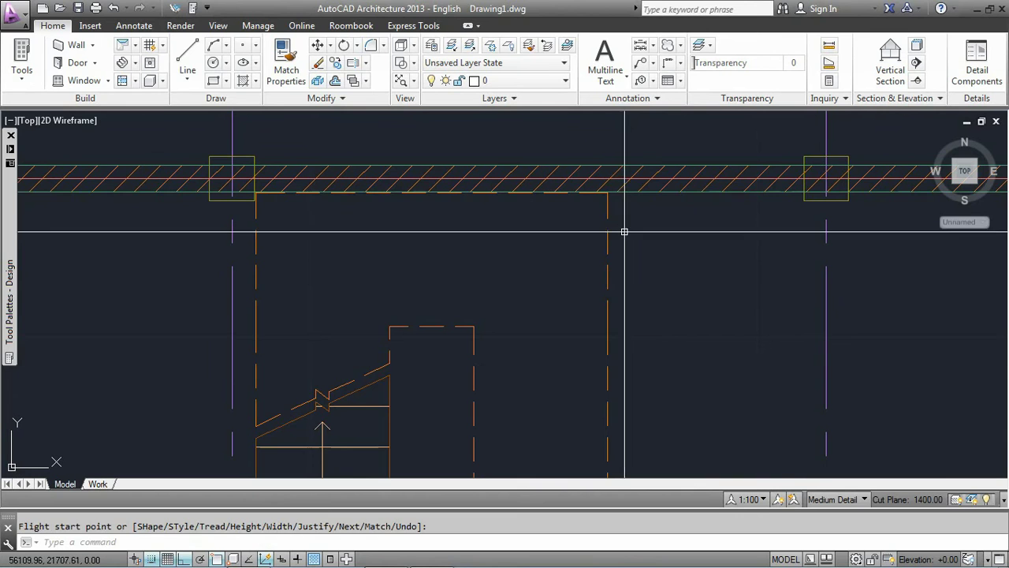
Step: Move the stair flush against the row B wall's inner face at line 3
{"action": "type", "text": "m"}
{"action": "key", "text": "Return"}
{"action": "left_click", "coordinate": [656, 242]}
{"action": "left_click", "coordinate": [567, 290]}
{"action": "key", "text": "Return"}
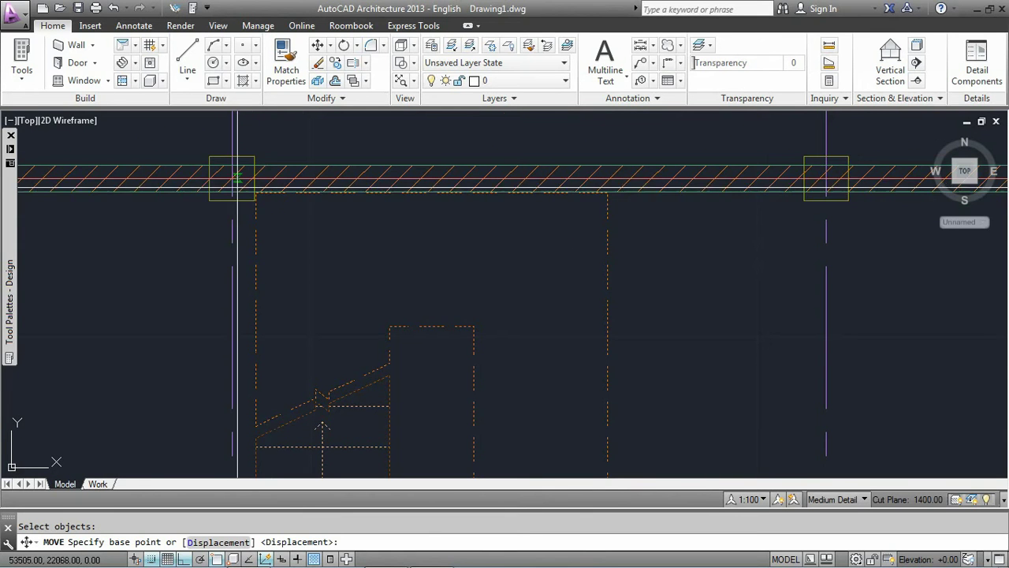
{"action": "scroll", "coordinate": [238, 179], "scroll_direction": "up", "scroll_amount": 5}
{"action": "left_click", "coordinate": [333, 238]}
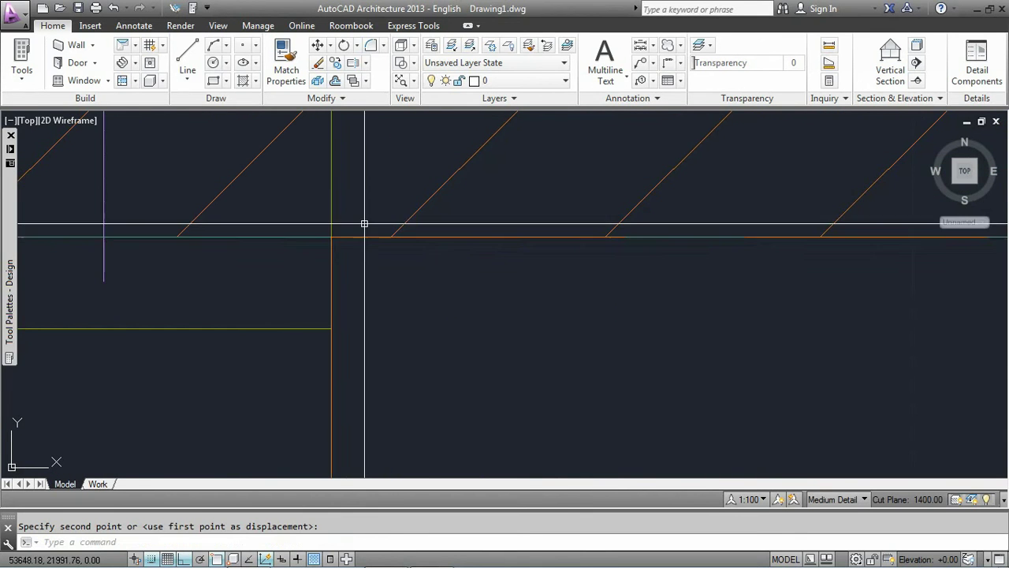
{"action": "scroll", "coordinate": [364, 224], "scroll_direction": "down", "scroll_amount": 3}
{"action": "scroll", "coordinate": [442, 216], "scroll_direction": "down", "scroll_amount": 3}
{"action": "scroll", "coordinate": [583, 253], "scroll_direction": "up", "scroll_amount": 2}
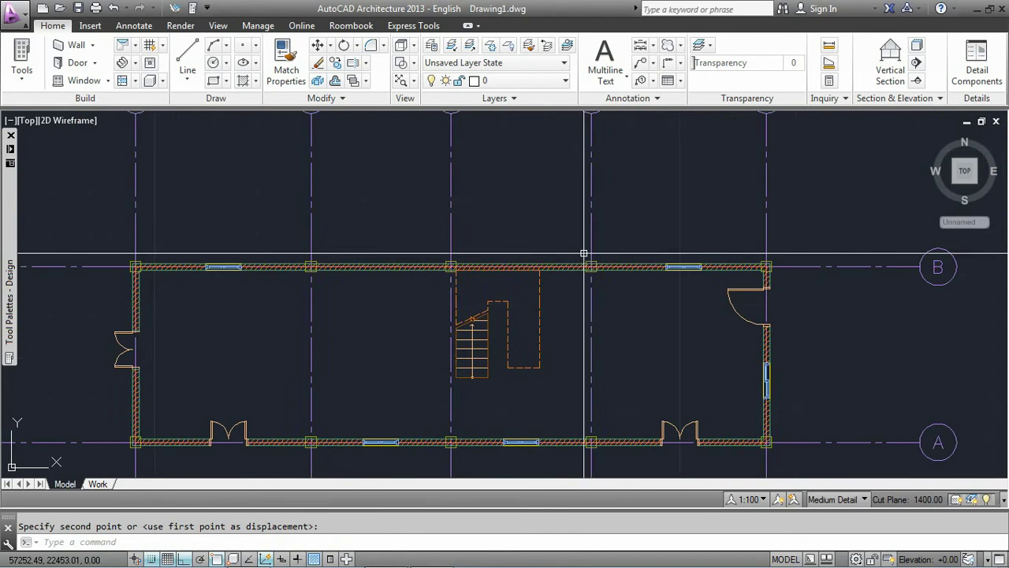
{"action": "middle_click_drag", "start_coordinate": [581, 210], "coordinate": [606, 154]}
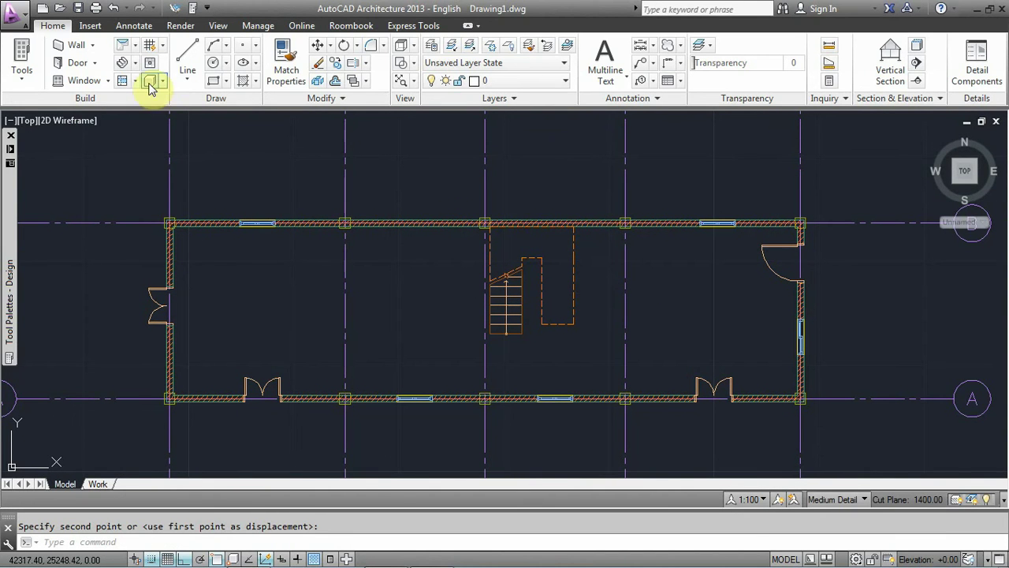
Step: Start a roof from the top-left to the top-right outer wall corners
{"action": "left_click", "coordinate": [136, 45]}
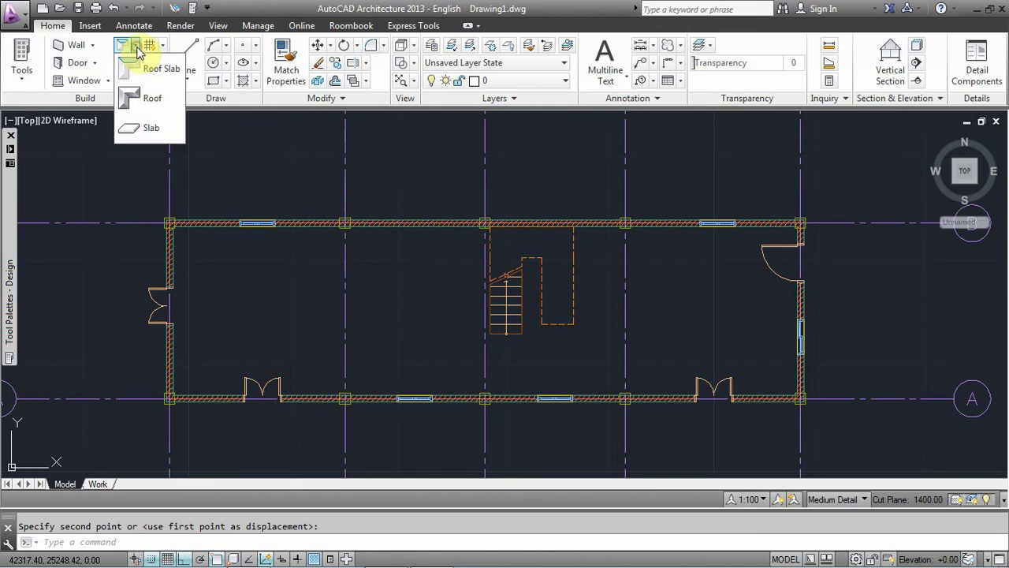
{"action": "left_click", "coordinate": [156, 103]}
{"action": "middle_click_drag", "start_coordinate": [297, 196], "coordinate": [447, 129]}
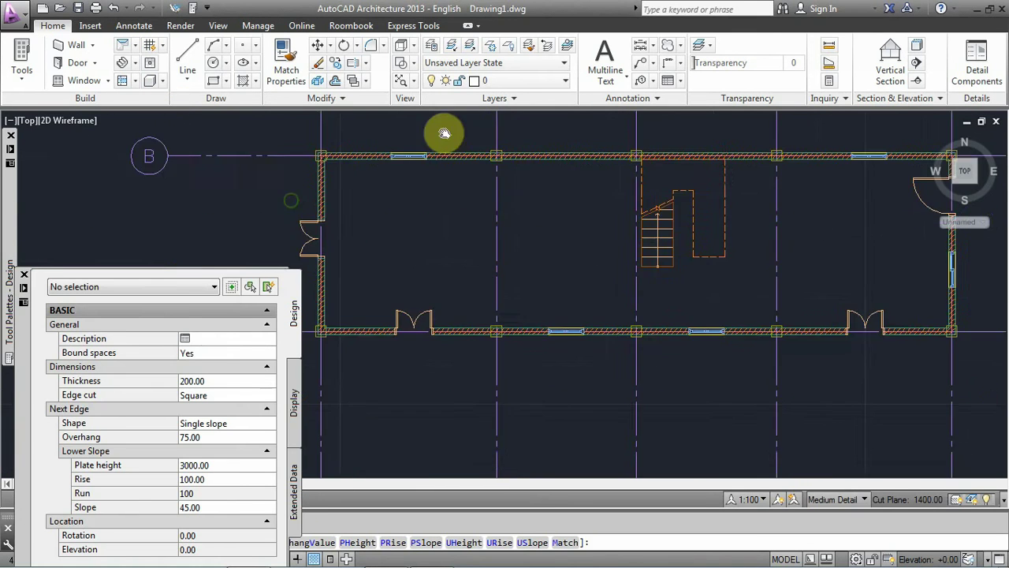
{"action": "middle_click_drag", "start_coordinate": [351, 140], "coordinate": [362, 183]}
{"action": "scroll", "coordinate": [347, 185], "scroll_direction": "up", "scroll_amount": 4}
{"action": "left_click", "coordinate": [314, 209]}
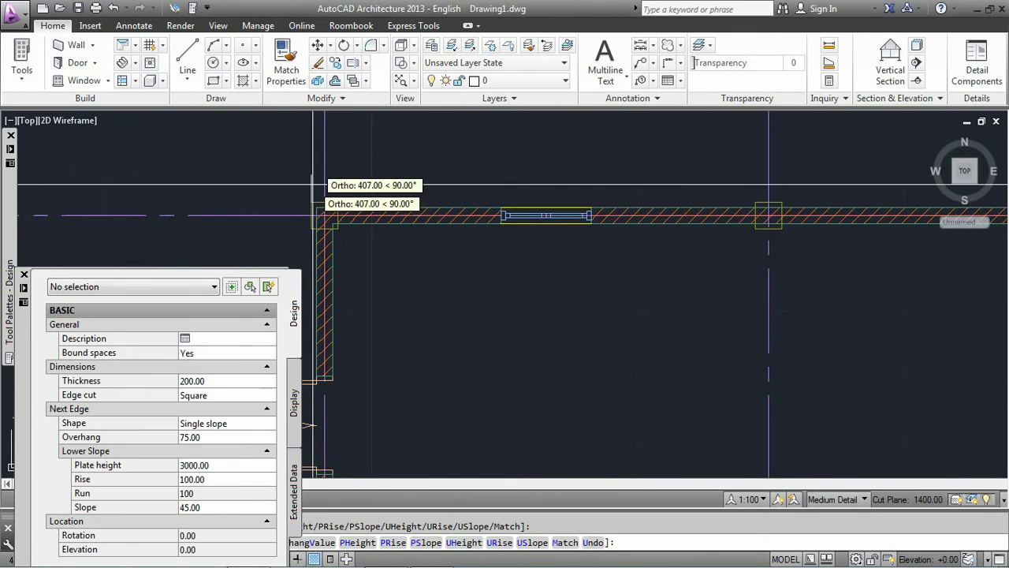
{"action": "scroll", "coordinate": [313, 207], "scroll_direction": "down", "scroll_amount": 6}
{"action": "scroll", "coordinate": [669, 202], "scroll_direction": "up", "scroll_amount": 5}
{"action": "left_click", "coordinate": [773, 207]}
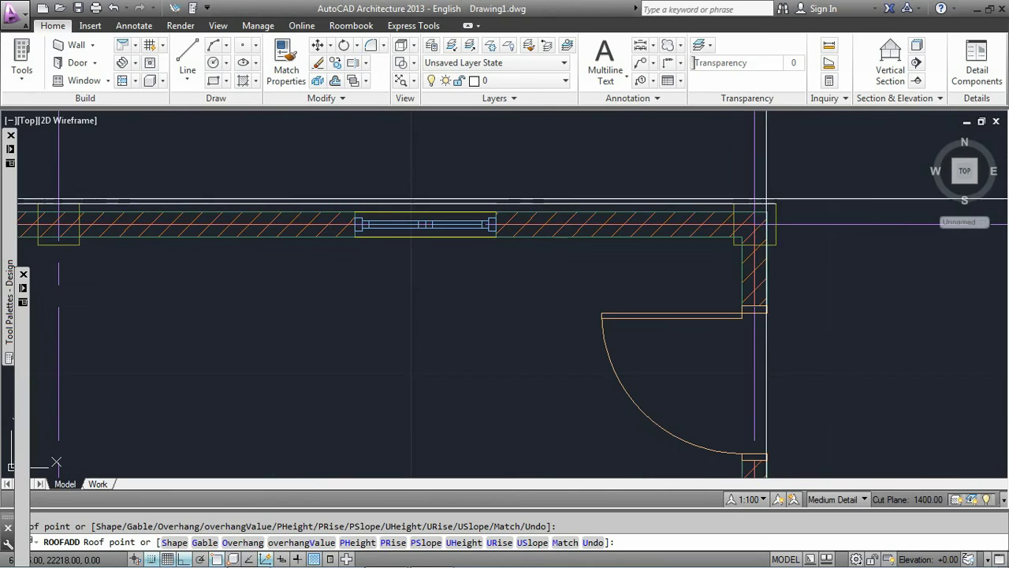
Step: Add the bottom-right and bottom-left corners to complete the hipped roof outline
{"action": "scroll", "coordinate": [723, 357], "scroll_direction": "down", "scroll_amount": 5}
{"action": "scroll", "coordinate": [723, 356], "scroll_direction": "up", "scroll_amount": 5}
{"action": "left_click", "coordinate": [711, 368]}
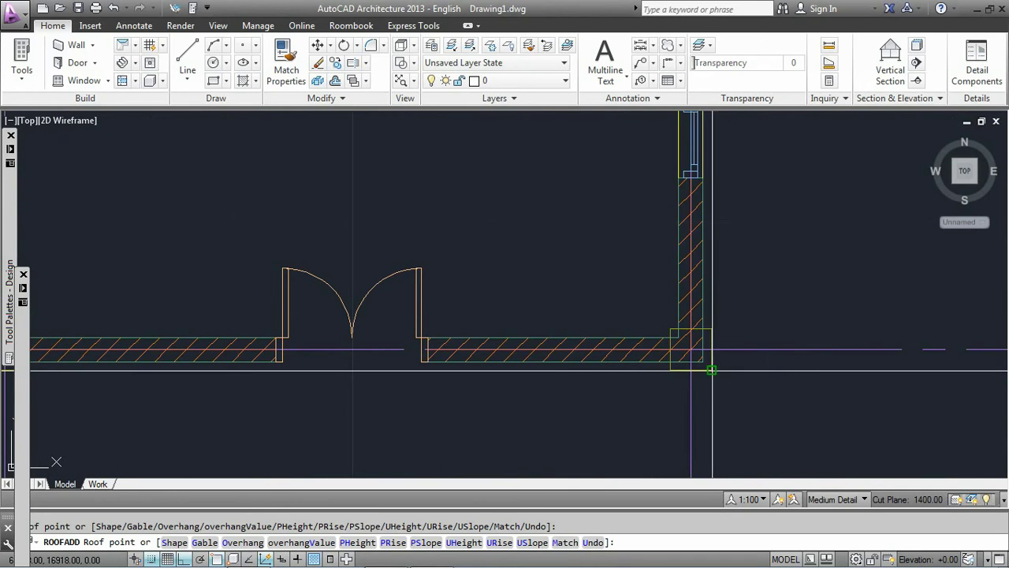
{"action": "scroll", "coordinate": [711, 368], "scroll_direction": "down", "scroll_amount": 7}
{"action": "scroll", "coordinate": [387, 335], "scroll_direction": "up", "scroll_amount": 5}
{"action": "left_click", "coordinate": [392, 331]}
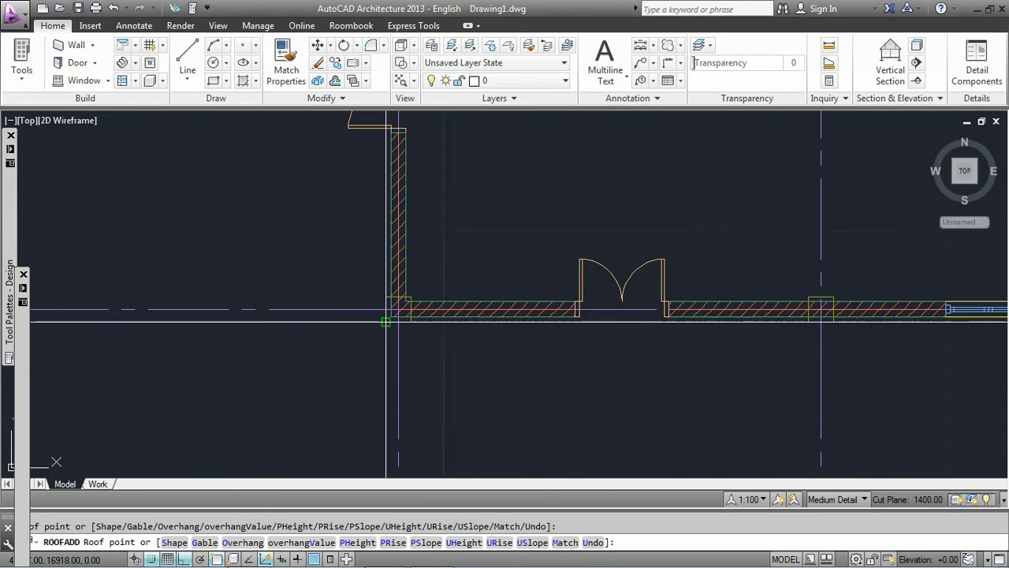
{"action": "scroll", "coordinate": [378, 335], "scroll_direction": "down", "scroll_amount": 5}
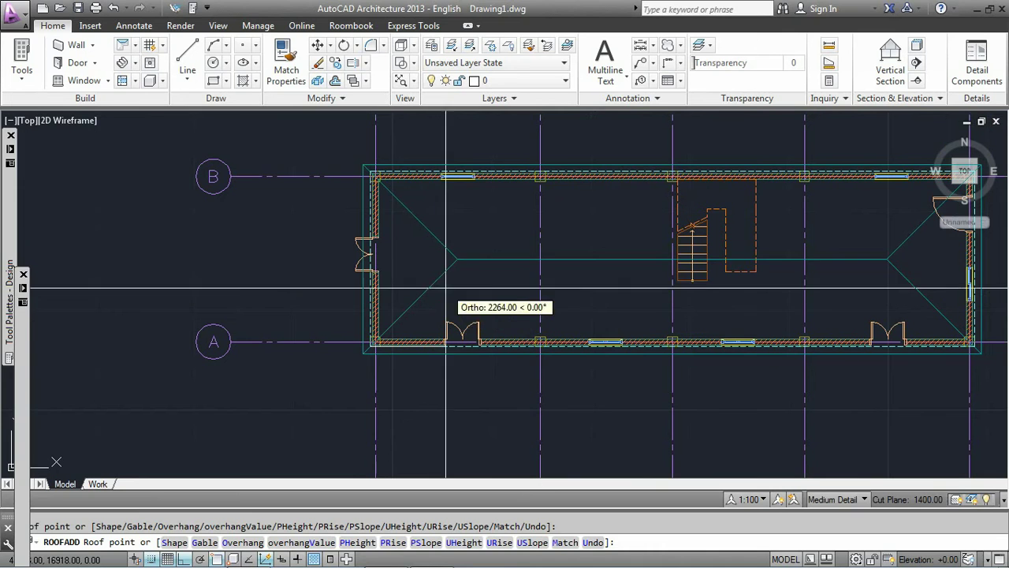
{"action": "key", "text": "Return"}
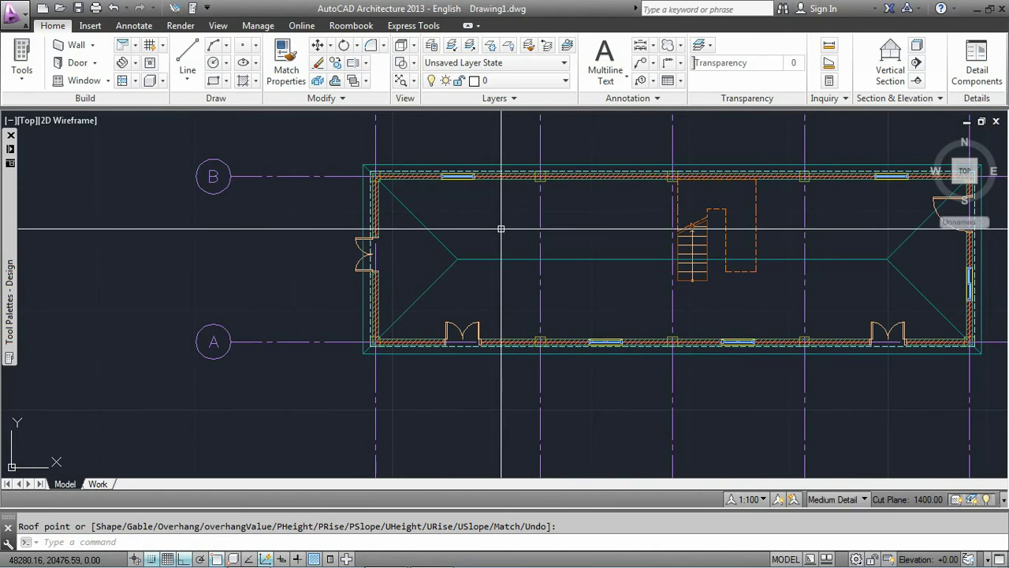
{"action": "scroll", "coordinate": [591, 209], "scroll_direction": "down", "scroll_amount": 2}
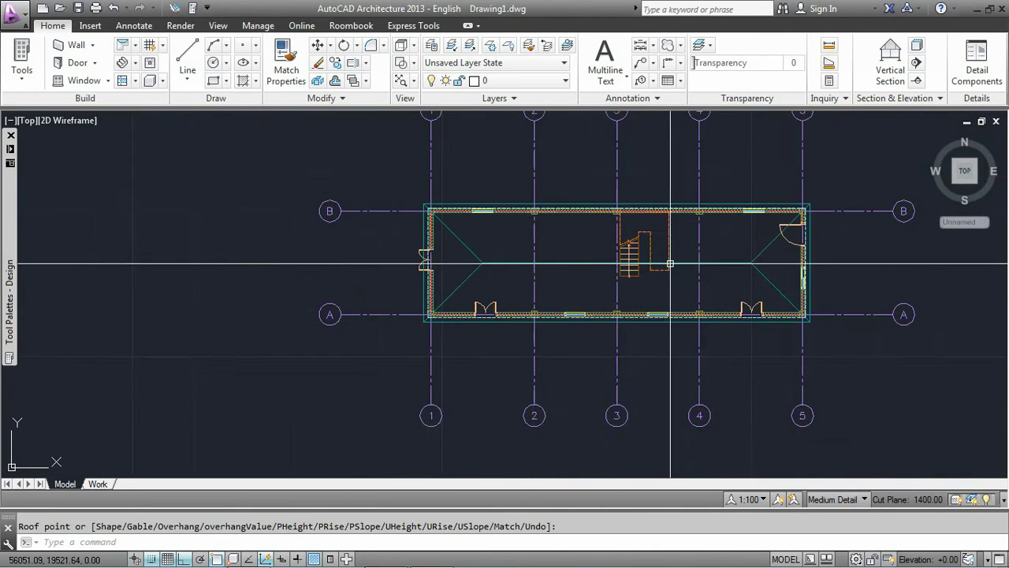
{"action": "scroll", "coordinate": [796, 207], "scroll_direction": "up", "scroll_amount": 2}
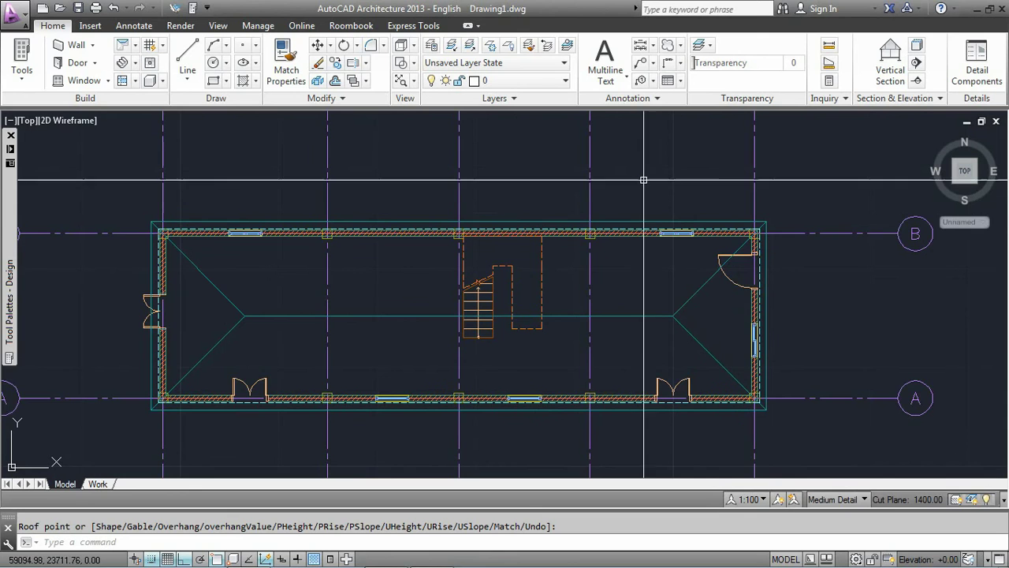
{"action": "scroll", "coordinate": [529, 230], "scroll_direction": "down", "scroll_amount": 2}
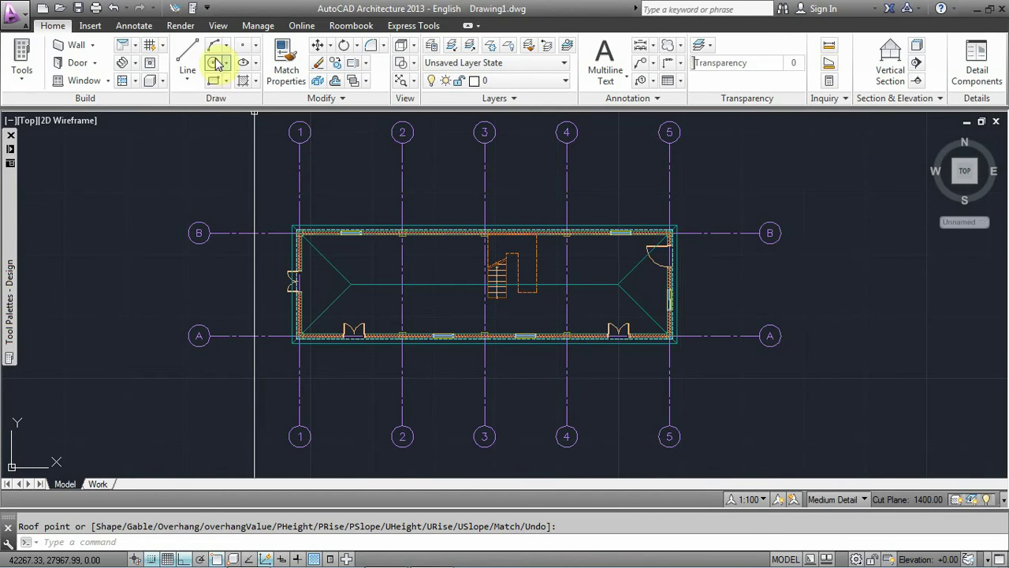
{"action": "left_click", "coordinate": [217, 26]}
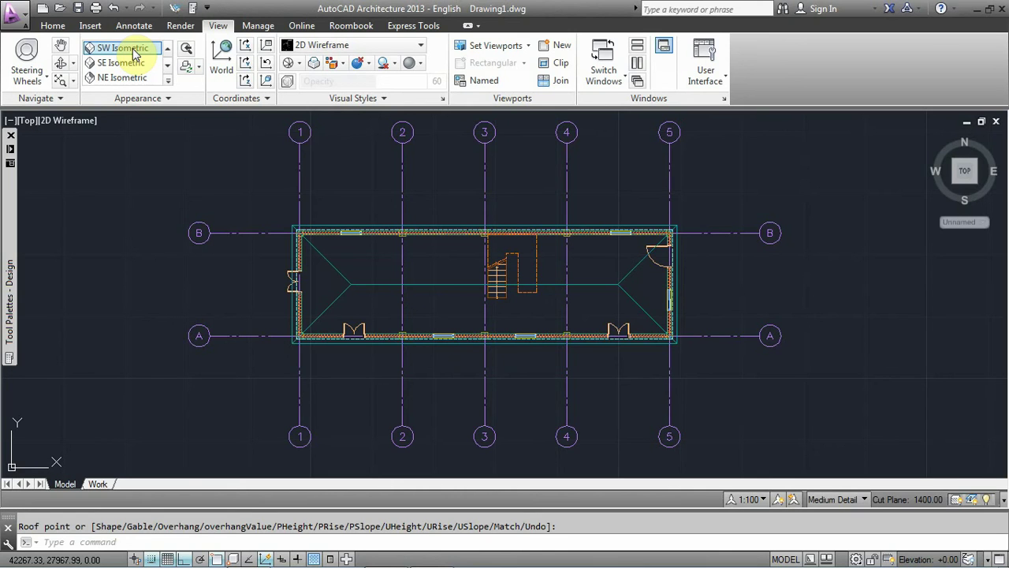
{"action": "left_click", "coordinate": [134, 52]}
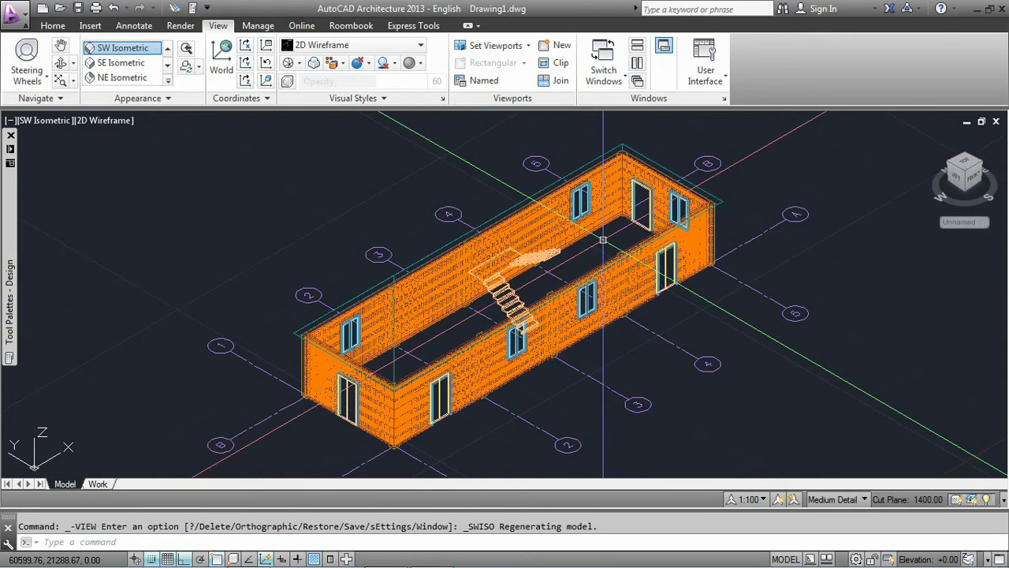
{"action": "middle_click_drag", "start_coordinate": [615, 197], "coordinate": [615, 197]}
{"action": "scroll", "coordinate": [615, 197], "scroll_direction": "down", "scroll_amount": 5}
{"action": "scroll", "coordinate": [613, 189], "scroll_direction": "up", "scroll_amount": 4}
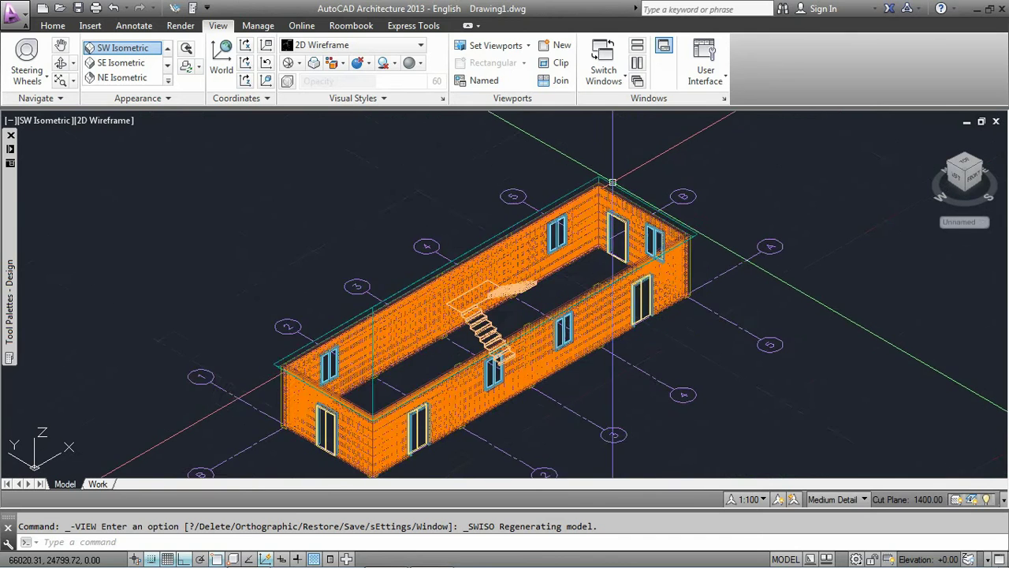
{"action": "scroll", "coordinate": [611, 183], "scroll_direction": "down", "scroll_amount": 2}
{"action": "scroll", "coordinate": [615, 183], "scroll_direction": "up", "scroll_amount": 2}
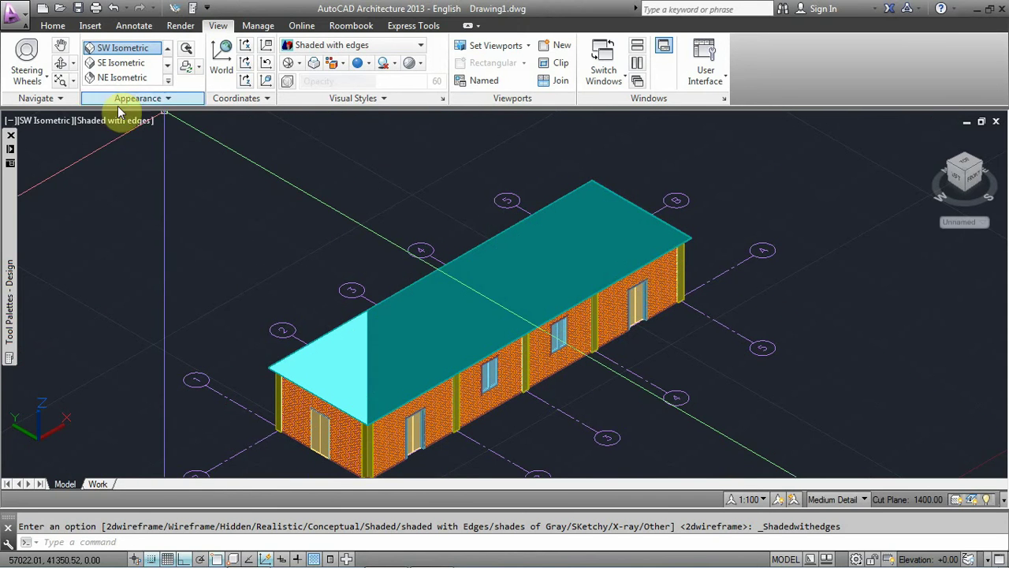
{"action": "left_click", "coordinate": [72, 69]}
{"action": "left_click", "coordinate": [90, 113]}
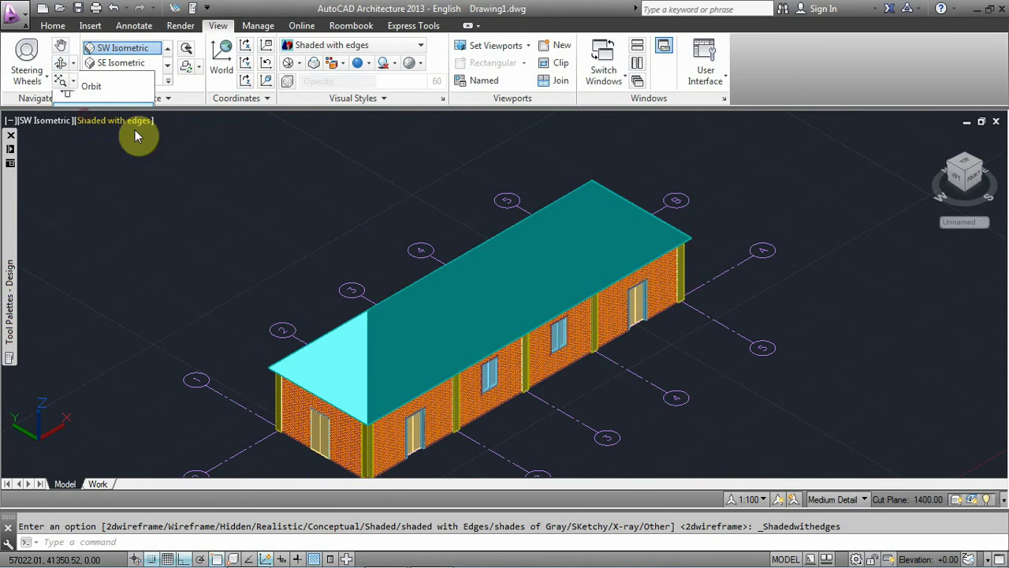
{"action": "mouse_move", "coordinate": [518, 289]}
{"action": "left_mouse_down"}
{"action": "mouse_move", "coordinate": [499, 330]}
{"action": "mouse_move", "coordinate": [354, 338]}
{"action": "mouse_move", "coordinate": [309, 289]}
{"action": "mouse_move", "coordinate": [502, 324]}
{"action": "mouse_move", "coordinate": [636, 308]}
{"action": "mouse_move", "coordinate": [694, 277]}
{"action": "mouse_move", "coordinate": [701, 308]}
{"action": "mouse_move", "coordinate": [475, 354]}
{"action": "mouse_move", "coordinate": [388, 295]}
{"action": "mouse_move", "coordinate": [520, 338]}
{"action": "mouse_move", "coordinate": [575, 286]}
{"action": "mouse_move", "coordinate": [671, 286]}
{"action": "mouse_move", "coordinate": [645, 297]}
{"action": "mouse_move", "coordinate": [653, 315]}
{"action": "mouse_move", "coordinate": [588, 355]}
{"action": "mouse_move", "coordinate": [486, 371]}
{"action": "mouse_move", "coordinate": [412, 338]}
{"action": "mouse_move", "coordinate": [412, 293]}
{"action": "mouse_move", "coordinate": [543, 315]}
{"action": "mouse_move", "coordinate": [673, 288]}
{"action": "mouse_move", "coordinate": [568, 361]}
{"action": "mouse_move", "coordinate": [408, 350]}
{"action": "mouse_move", "coordinate": [387, 316]}
{"action": "mouse_move", "coordinate": [454, 347]}
{"action": "mouse_move", "coordinate": [500, 345]}
{"action": "mouse_move", "coordinate": [487, 333]}
{"action": "mouse_move", "coordinate": [486, 349]}
{"action": "left_mouse_up"}
{"action": "right_click", "coordinate": [398, 248]}
{"action": "left_click", "coordinate": [424, 245]}
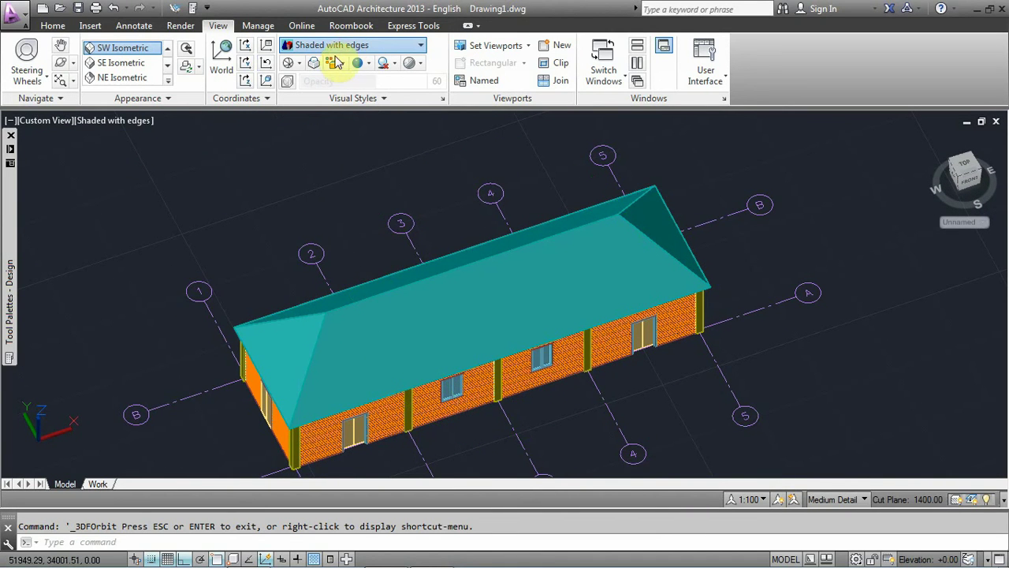
{"action": "left_click", "coordinate": [316, 76]}
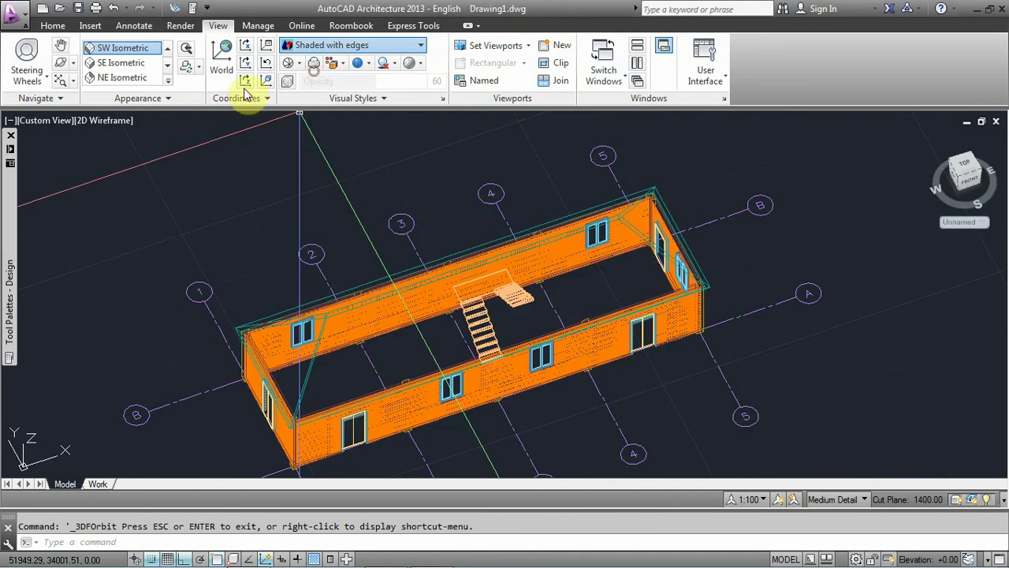
{"action": "left_click", "coordinate": [146, 49]}
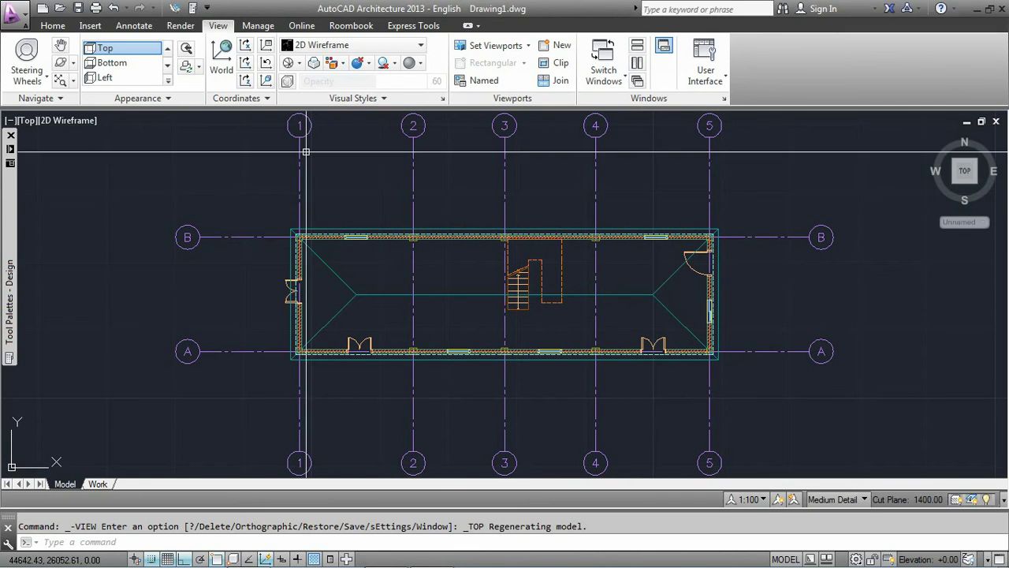
Step: Add an exterior dimension chain to the right of the right end wall
{"action": "left_click", "coordinate": [136, 26]}
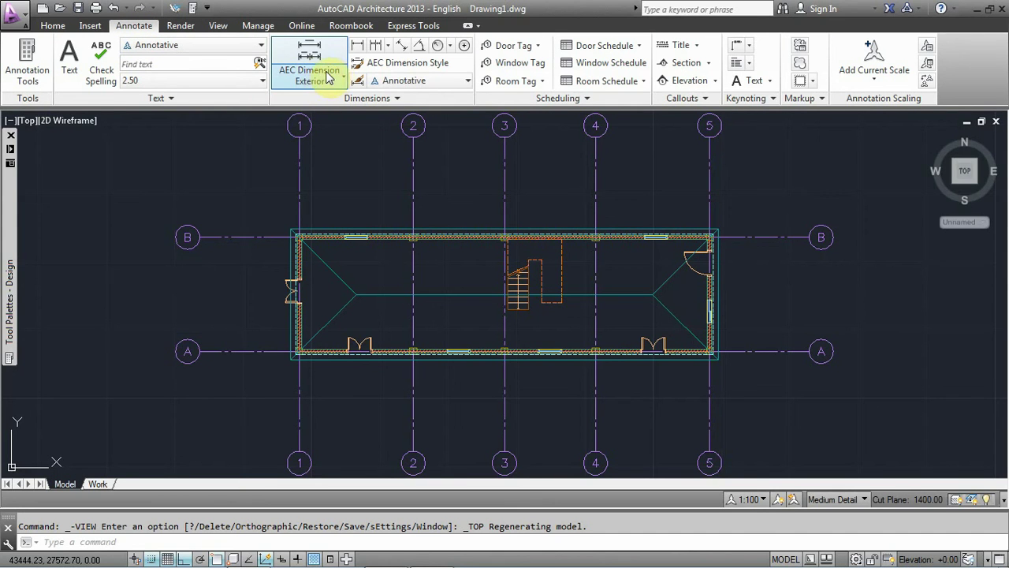
{"action": "left_click", "coordinate": [313, 74]}
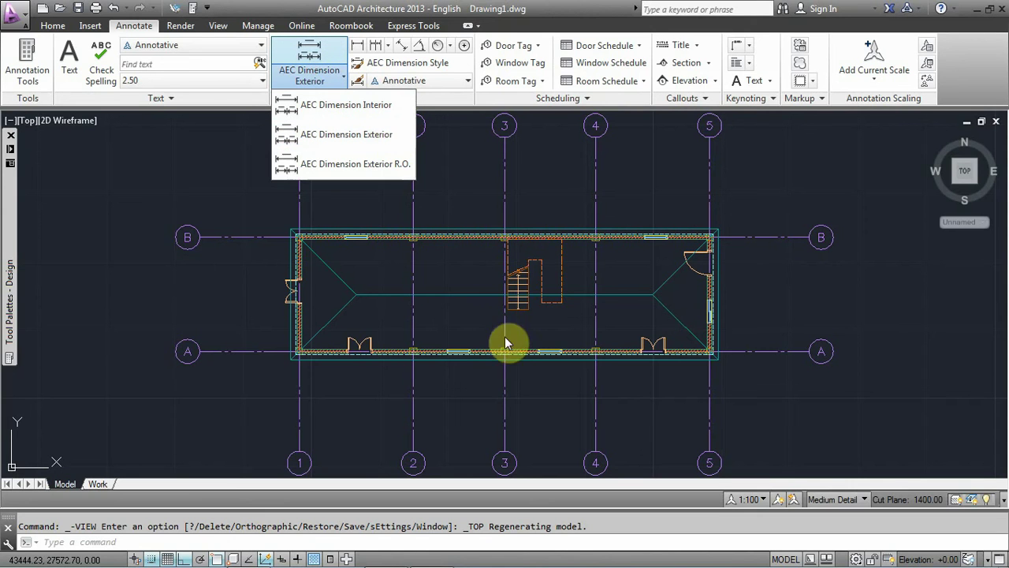
{"action": "left_click", "coordinate": [329, 135]}
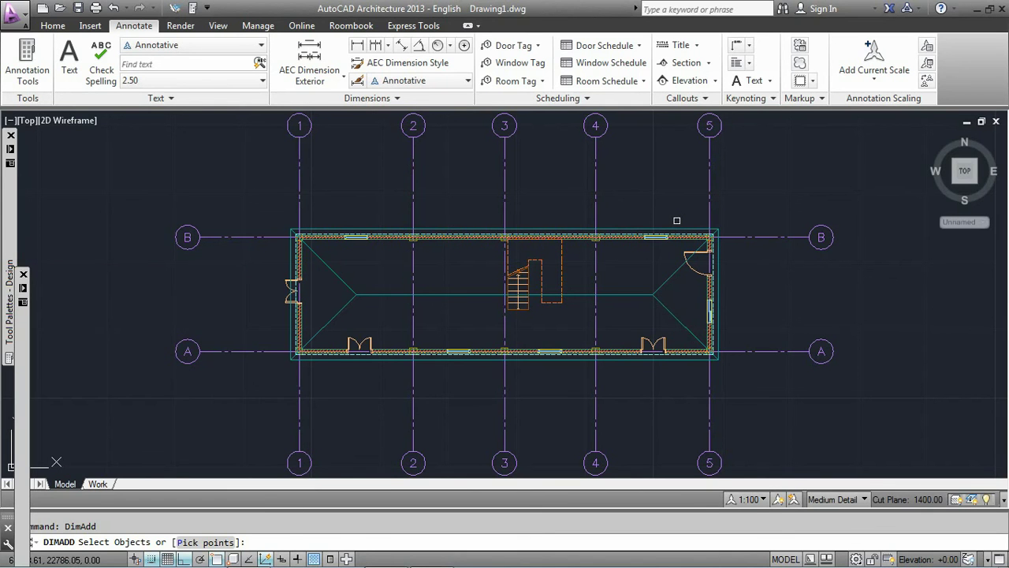
{"action": "left_click", "coordinate": [749, 389]}
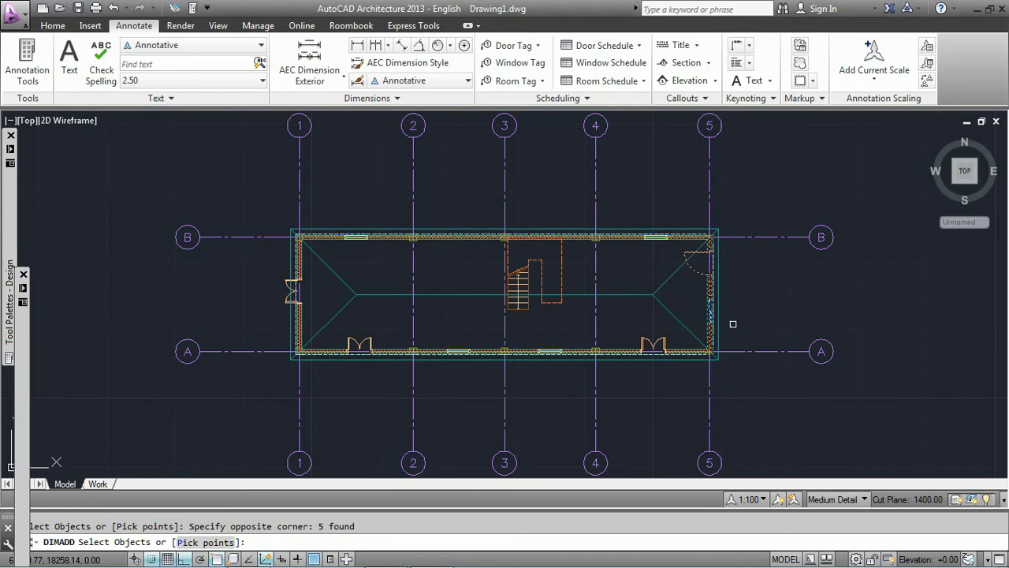
{"action": "key", "text": "Return"}
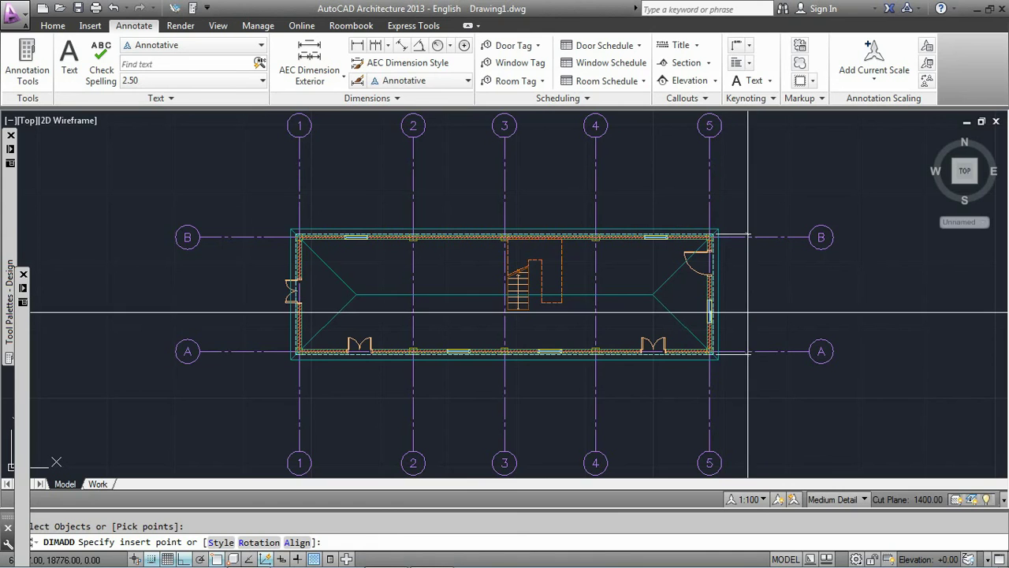
{"action": "left_click", "coordinate": [750, 313]}
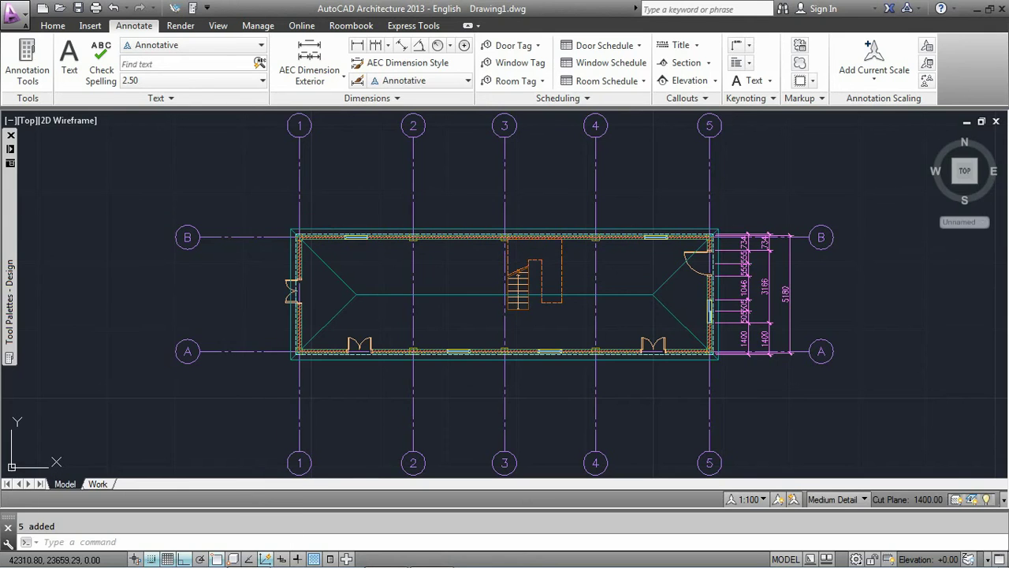
Step: Add a matching exterior dimension chain left of the left end wall
{"action": "key", "text": "ctrl+1"}
{"action": "mouse_move", "coordinate": [425, 222]}
{"action": "middle_mouse_down"}
{"action": "mouse_move", "coordinate": [480, 229]}
{"action": "mouse_move", "coordinate": [487, 203]}
{"action": "middle_mouse_up"}
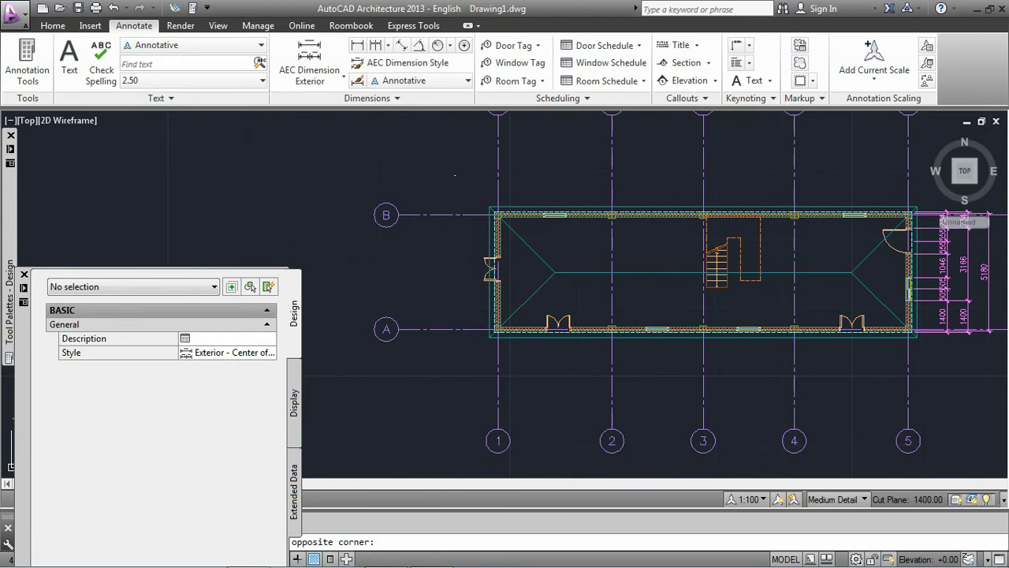
{"action": "left_click", "coordinate": [517, 345]}
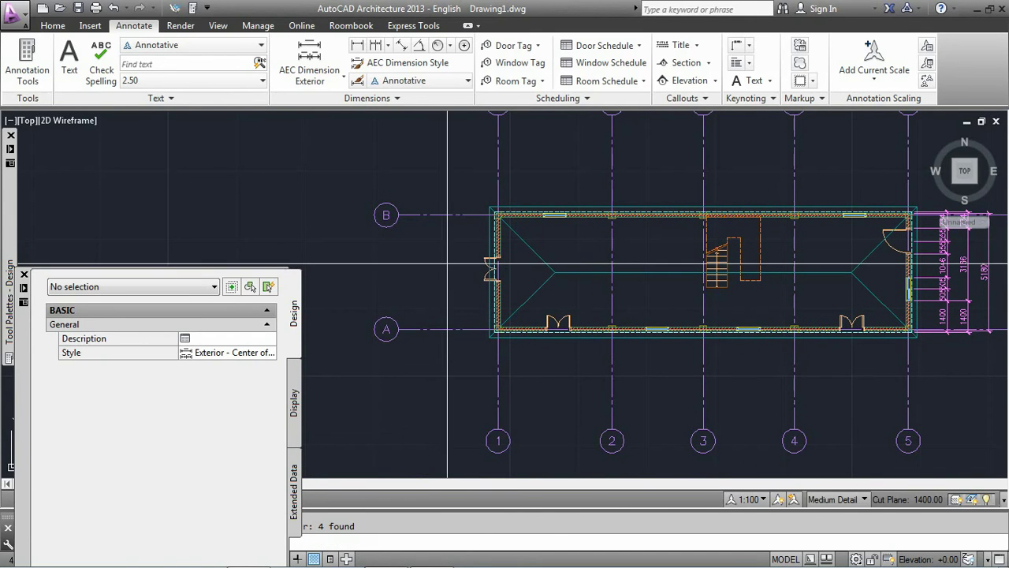
{"action": "key", "text": "Return"}
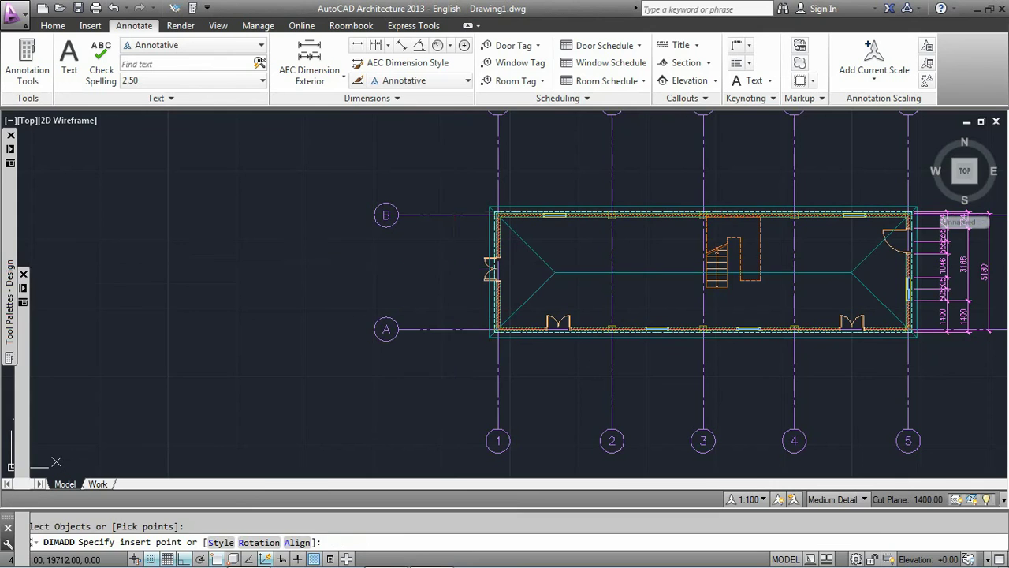
{"action": "left_click", "coordinate": [452, 268]}
{"action": "middle_click_drag", "start_coordinate": [544, 260], "coordinate": [364, 289]}
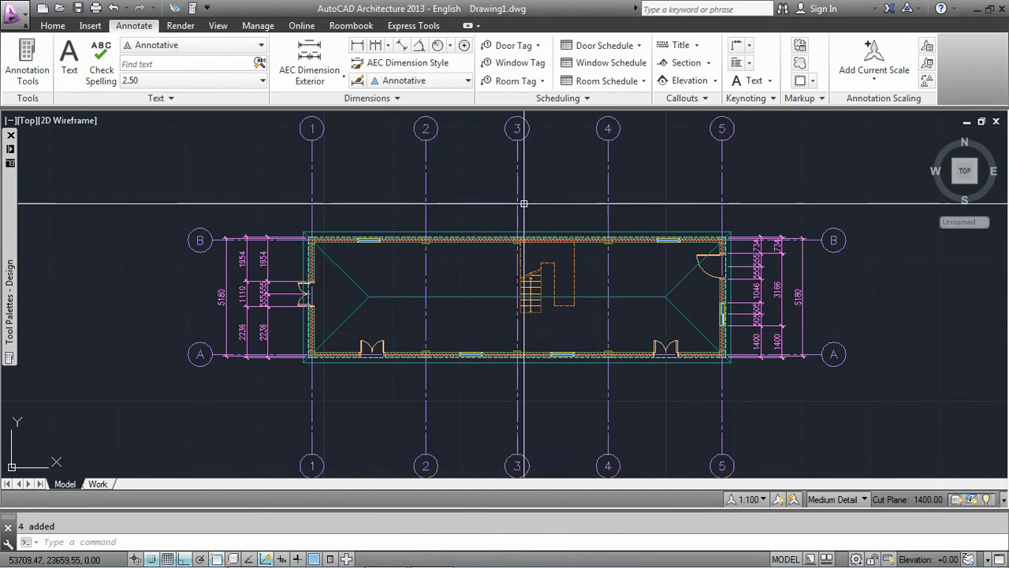
Step: Dimension the eight top-wall objects aligned to the top wall: bays 2141, 12128, 2011, 14148 overall
{"action": "key", "text": "ctrl+1"}
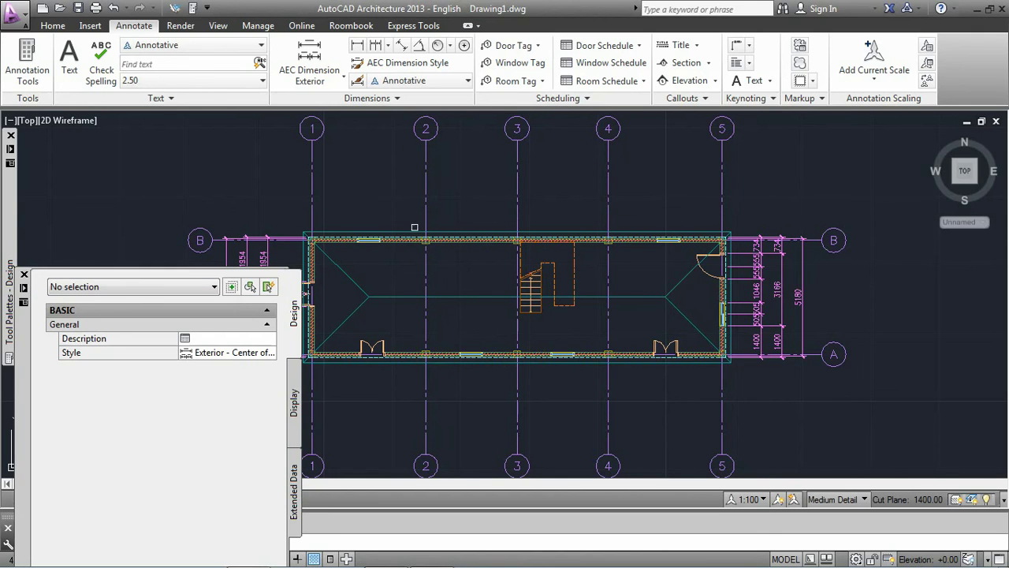
{"action": "left_click", "coordinate": [288, 217]}
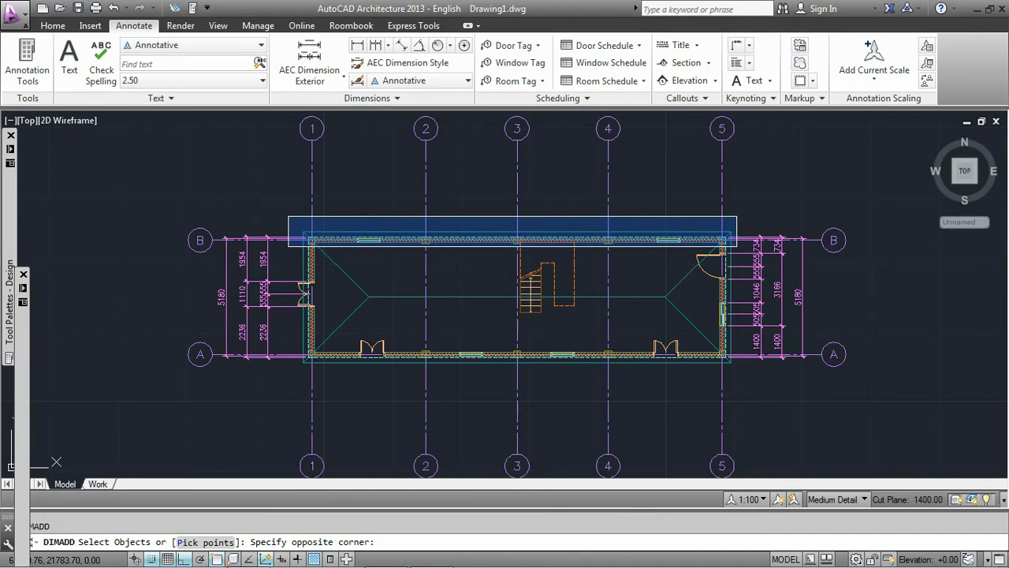
{"action": "left_click", "coordinate": [735, 246]}
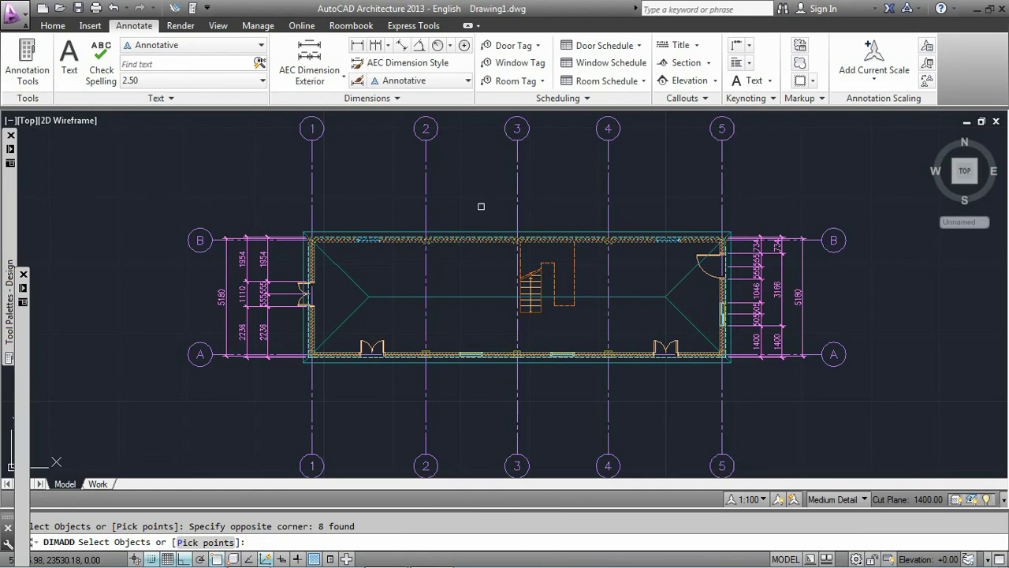
{"action": "key", "text": "Return"}
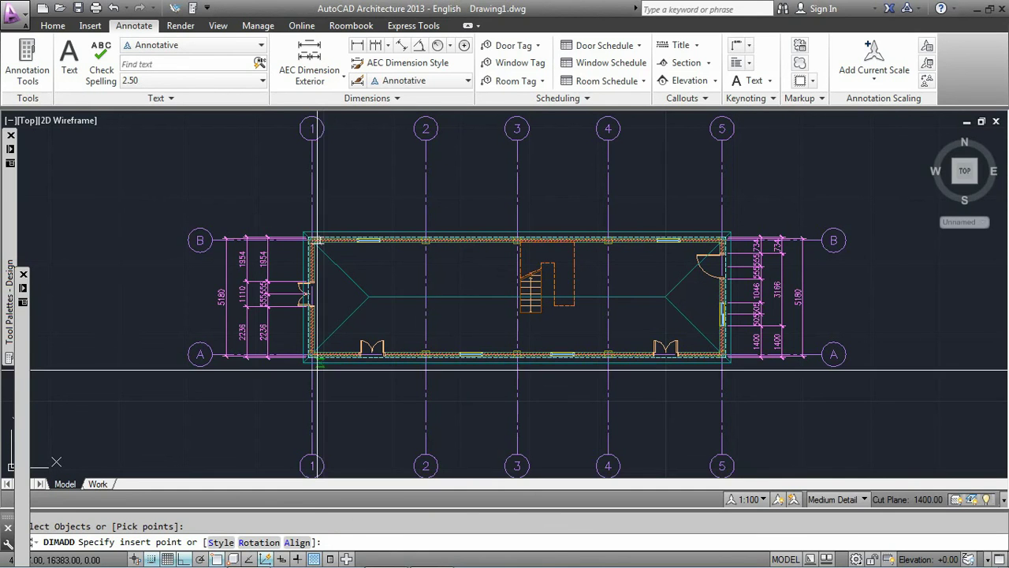
{"action": "left_click", "coordinate": [295, 543]}
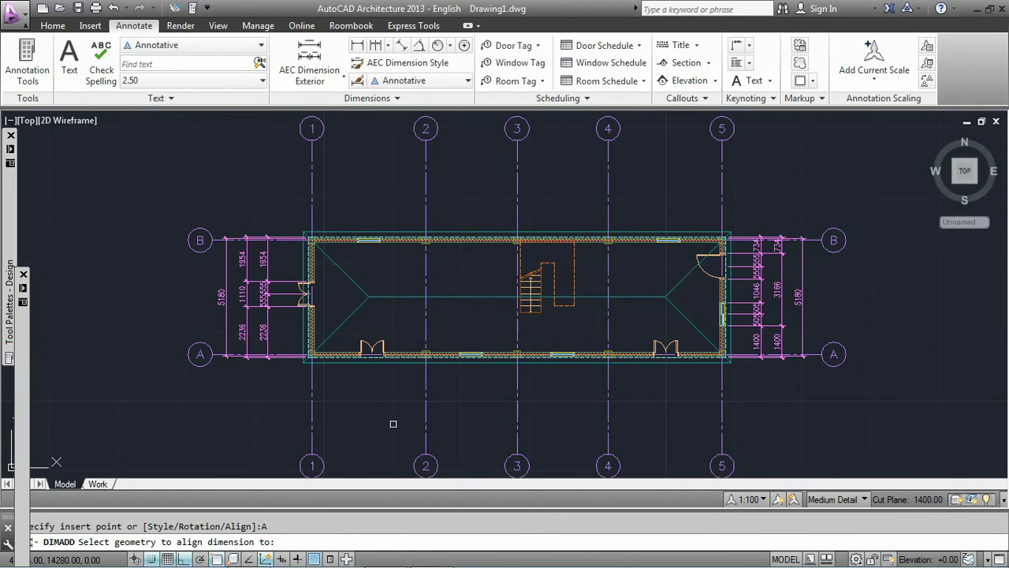
{"action": "left_click", "coordinate": [387, 232]}
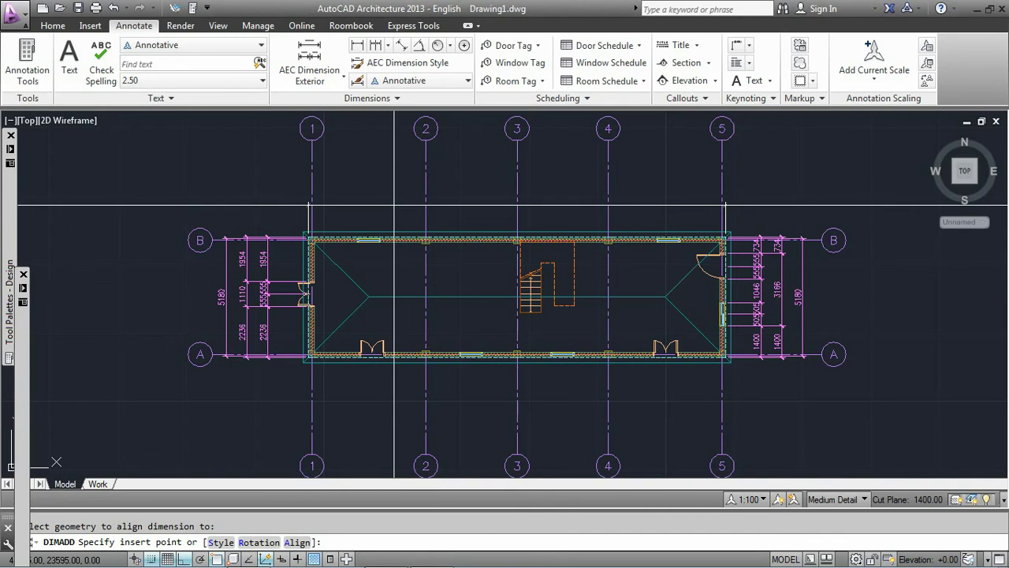
{"action": "left_click", "coordinate": [517, 205]}
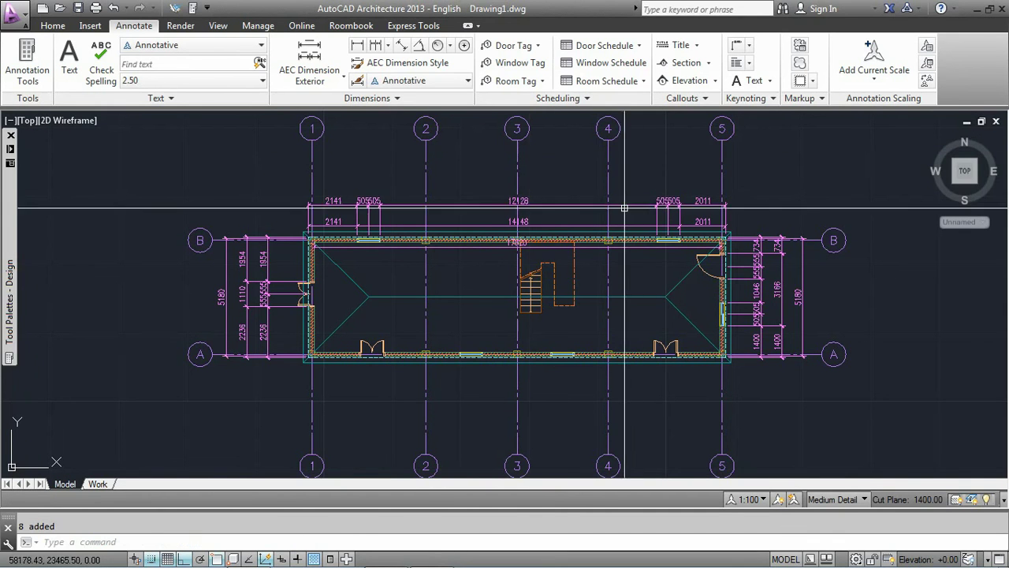
{"action": "middle_click_drag", "start_coordinate": [541, 342], "coordinate": [529, 283]}
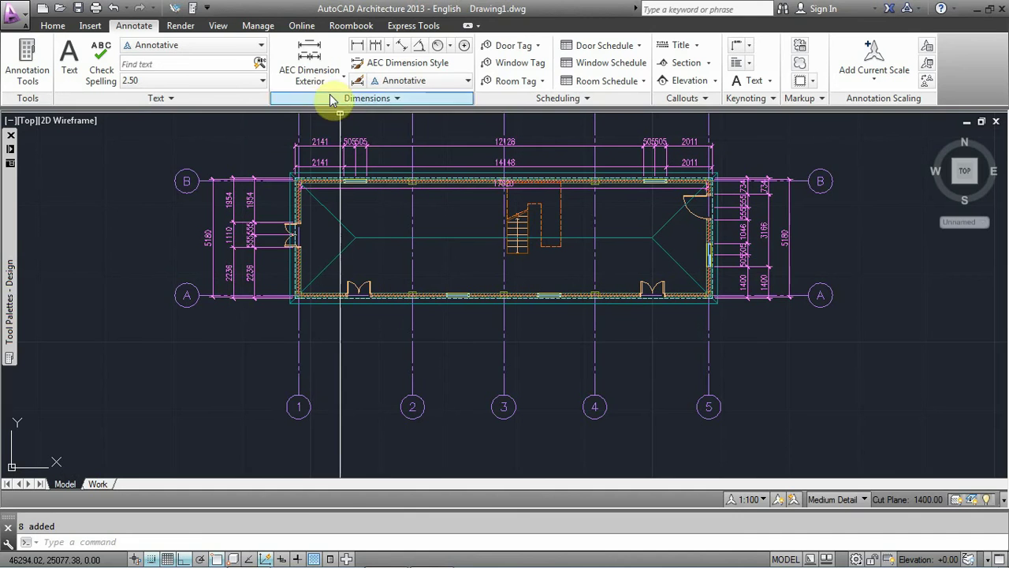
Step: Start exterior dimensions and window-select the ten bottom-wall objects
{"action": "left_click", "coordinate": [310, 75]}
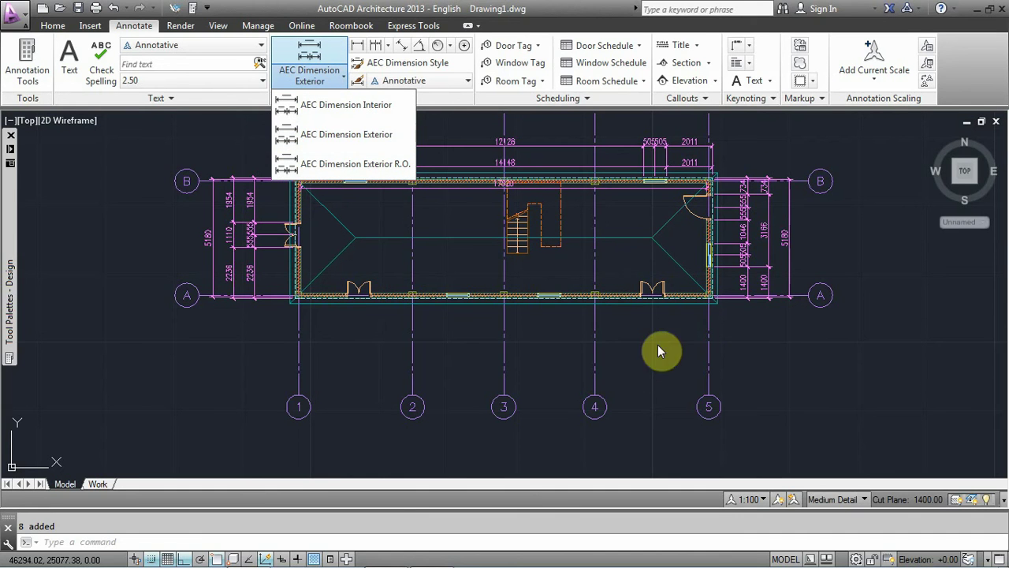
{"action": "left_click", "coordinate": [355, 164]}
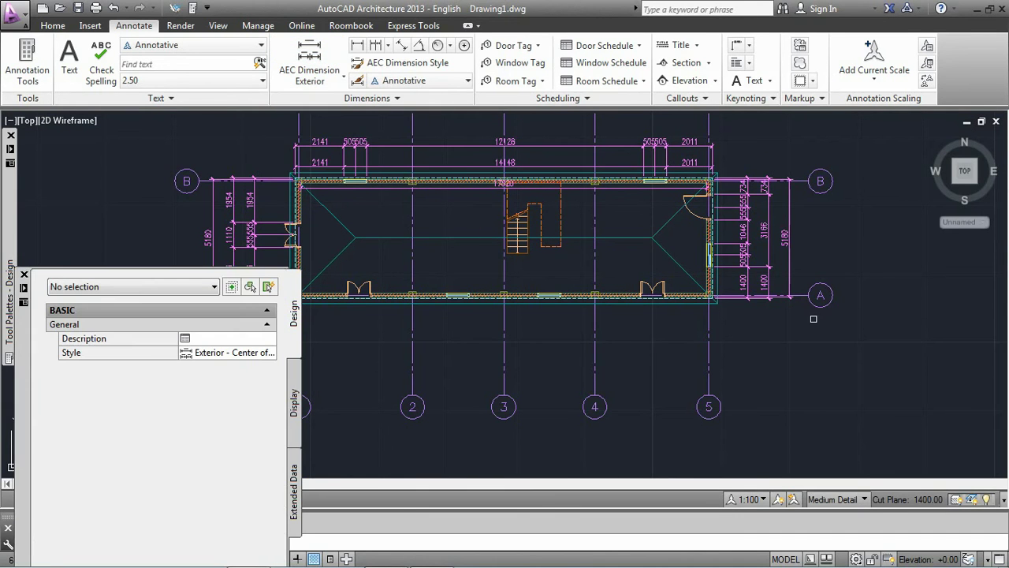
{"action": "middle_click_drag", "start_coordinate": [814, 318], "coordinate": [936, 317]}
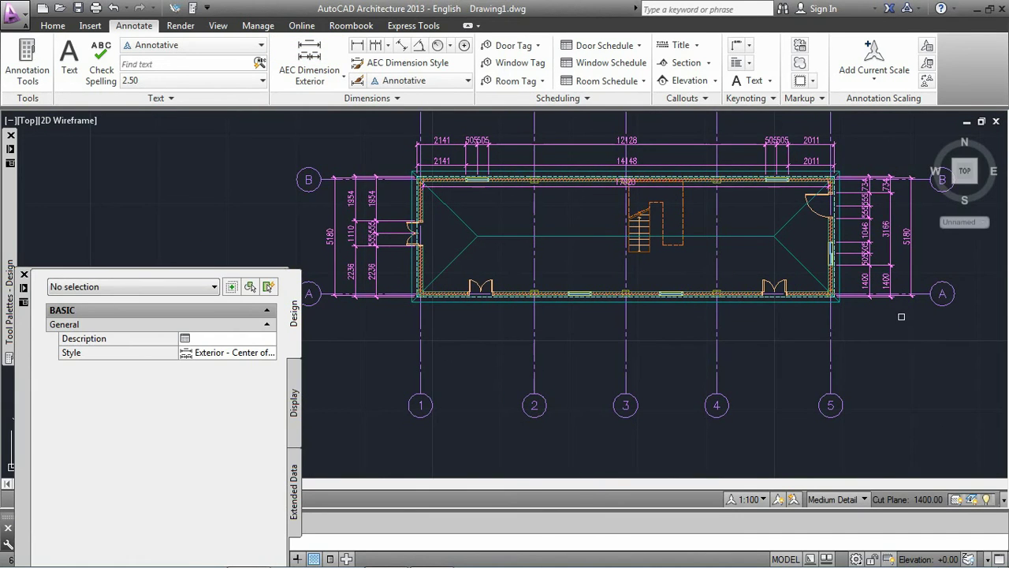
{"action": "left_click", "coordinate": [392, 271]}
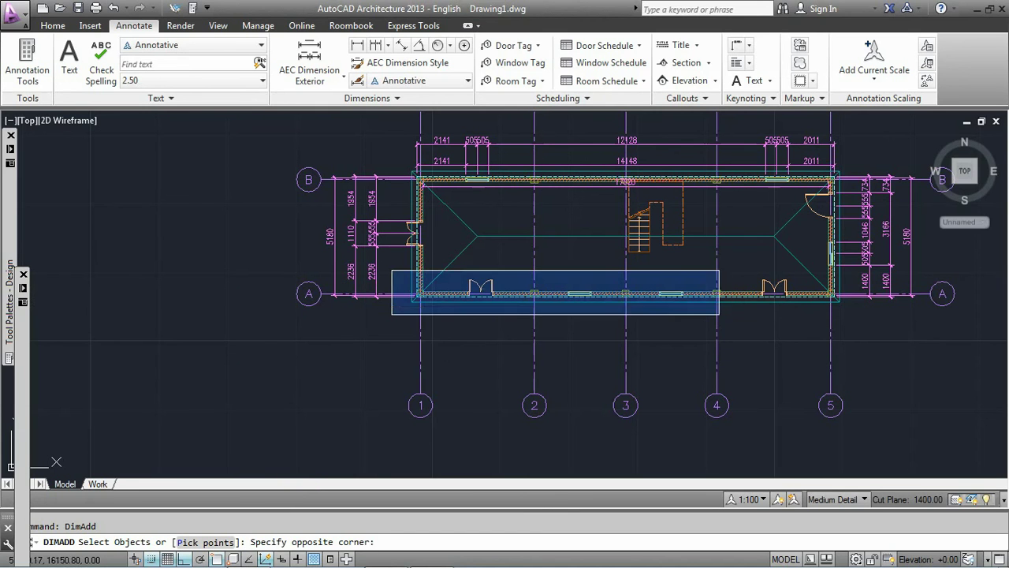
{"action": "left_click", "coordinate": [886, 309]}
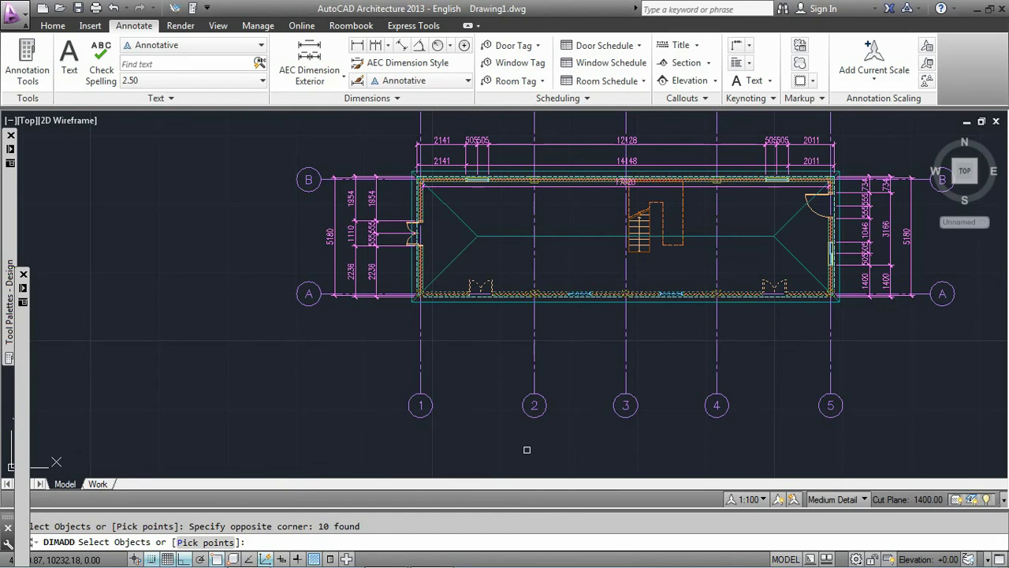
{"action": "key", "text": "Return"}
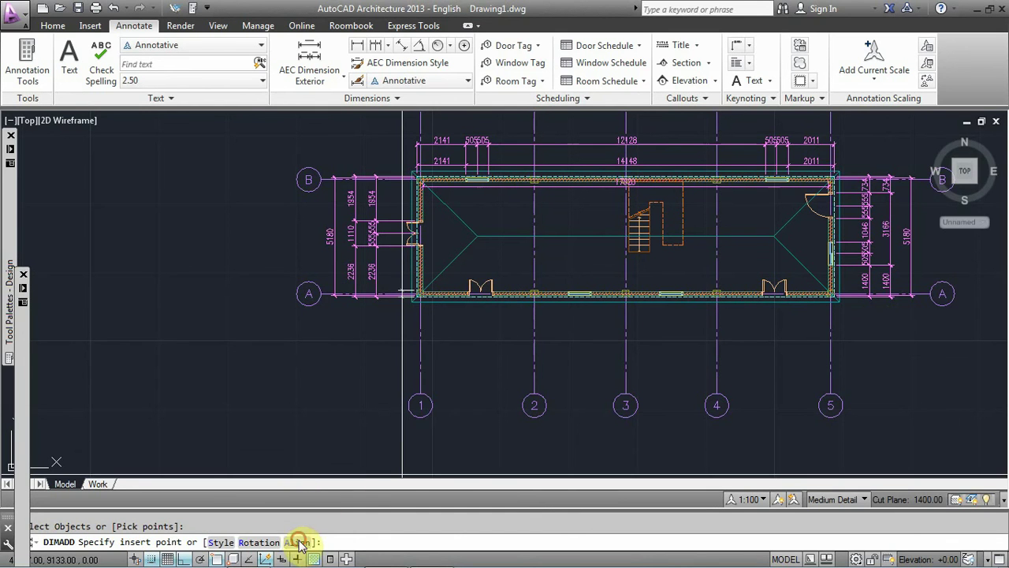
Step: Align the bottom dimensions to the bottom wall line near the door
{"action": "left_click", "coordinate": [300, 544]}
{"action": "scroll", "coordinate": [914, 293], "scroll_direction": "up", "scroll_amount": 2}
{"action": "scroll", "coordinate": [915, 293], "scroll_direction": "up", "scroll_amount": 2}
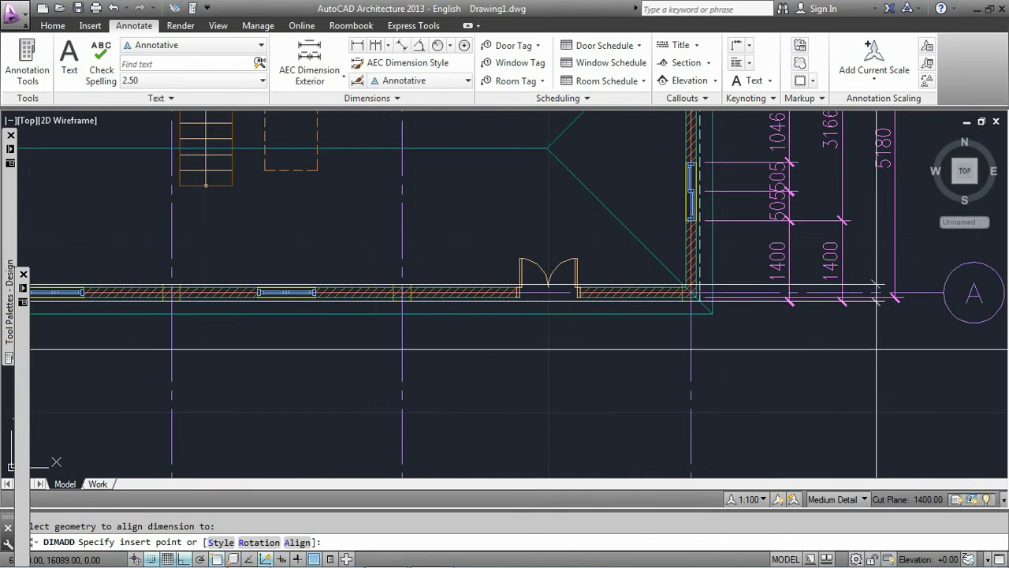
{"action": "scroll", "coordinate": [877, 349], "scroll_direction": "down", "scroll_amount": 4}
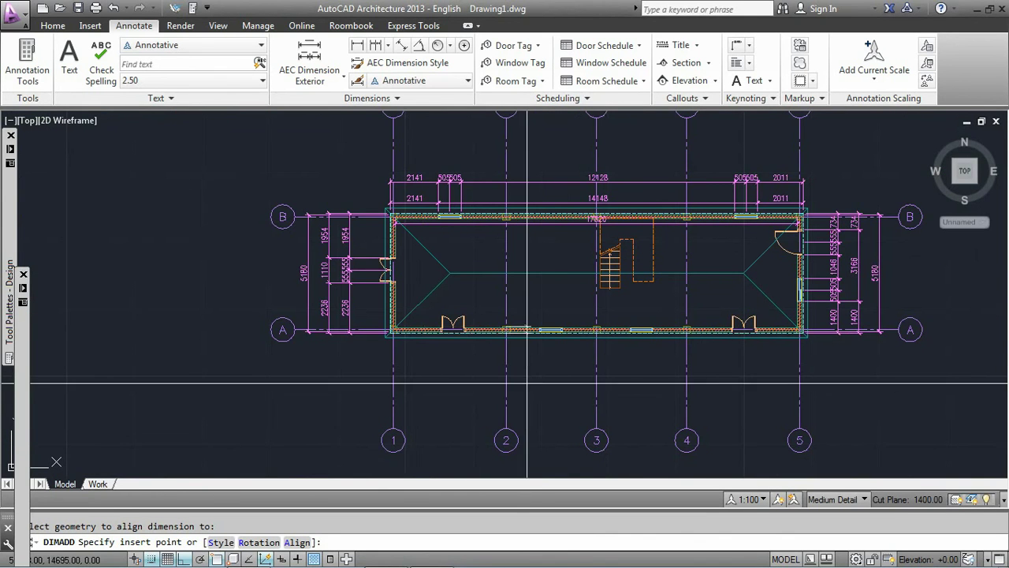
{"action": "left_click", "coordinate": [298, 544]}
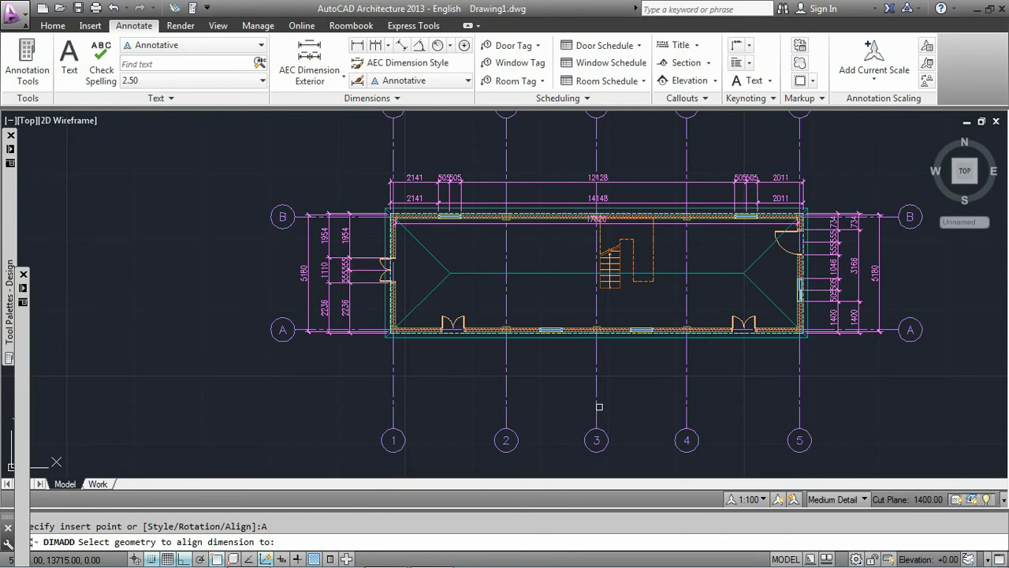
{"action": "left_click", "coordinate": [891, 331]}
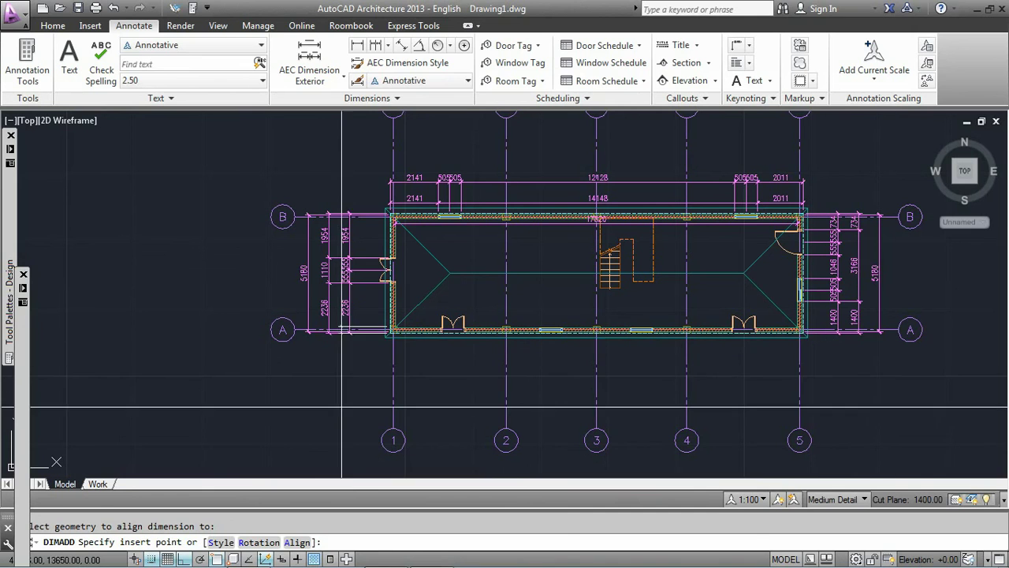
{"action": "left_click", "coordinate": [298, 542]}
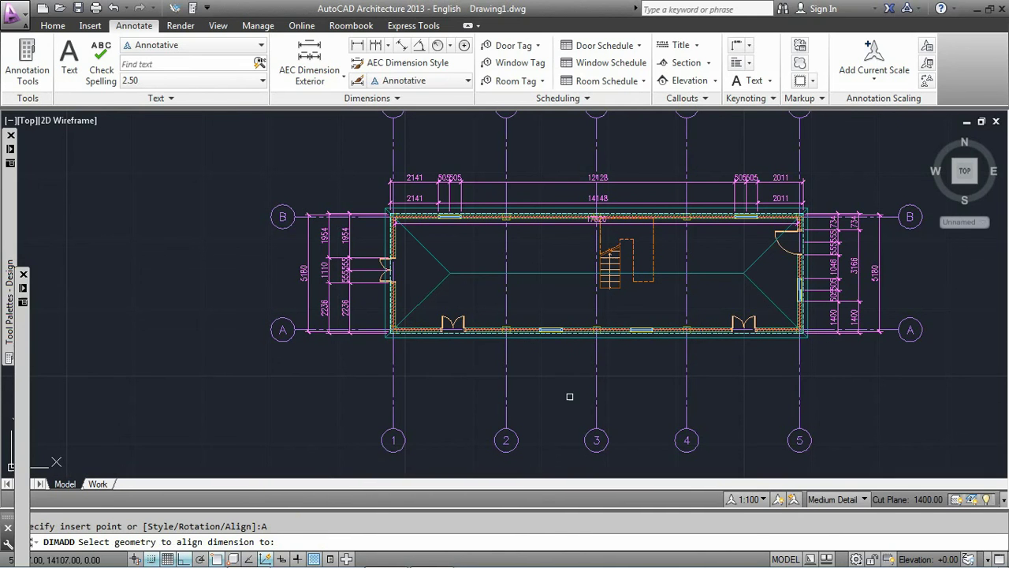
{"action": "left_click", "coordinate": [623, 338]}
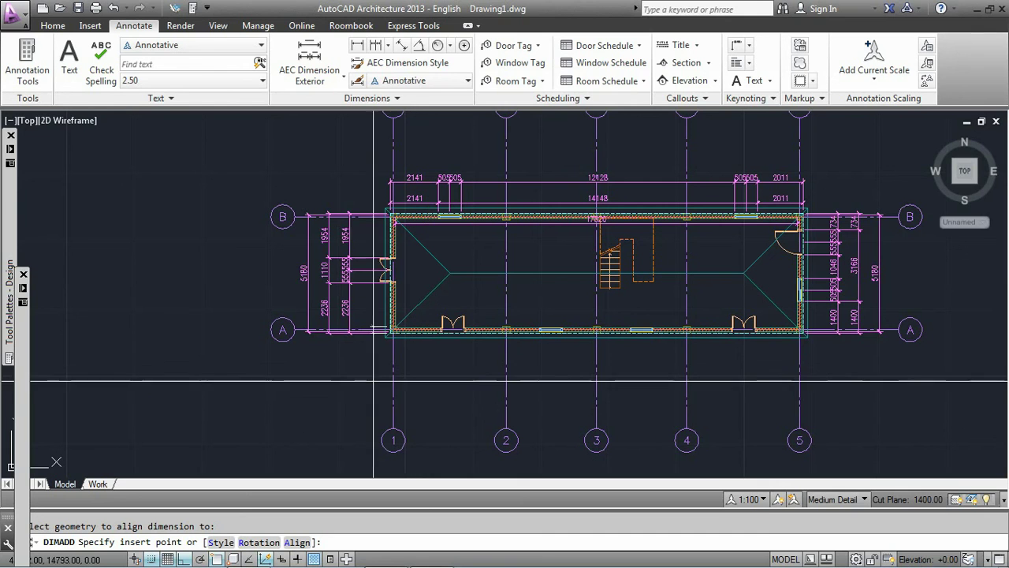
{"action": "left_click", "coordinate": [313, 521]}
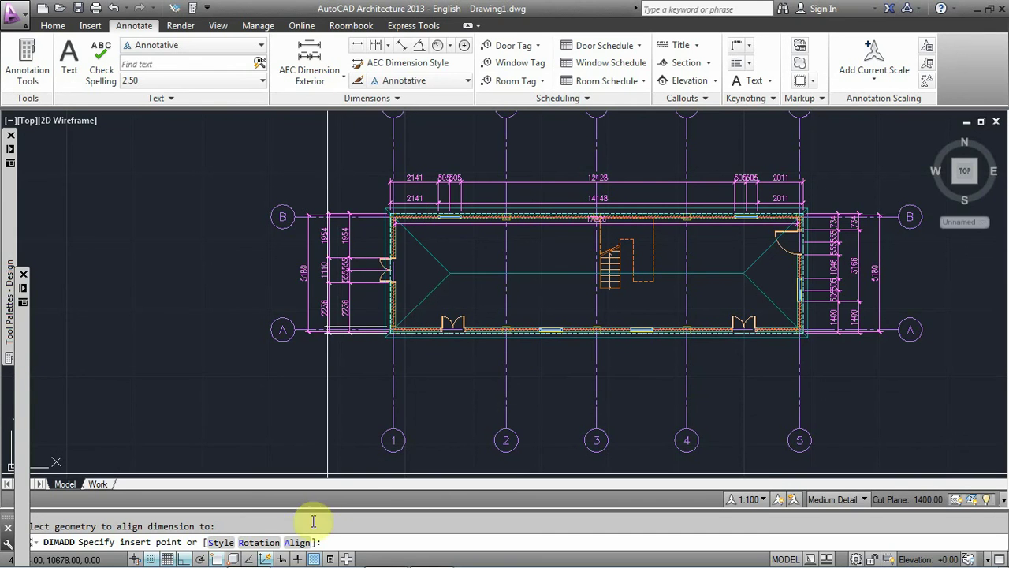
{"action": "left_click", "coordinate": [294, 545]}
{"action": "scroll", "coordinate": [463, 339], "scroll_direction": "up", "scroll_amount": 4}
{"action": "scroll", "coordinate": [468, 324], "scroll_direction": "up", "scroll_amount": 2}
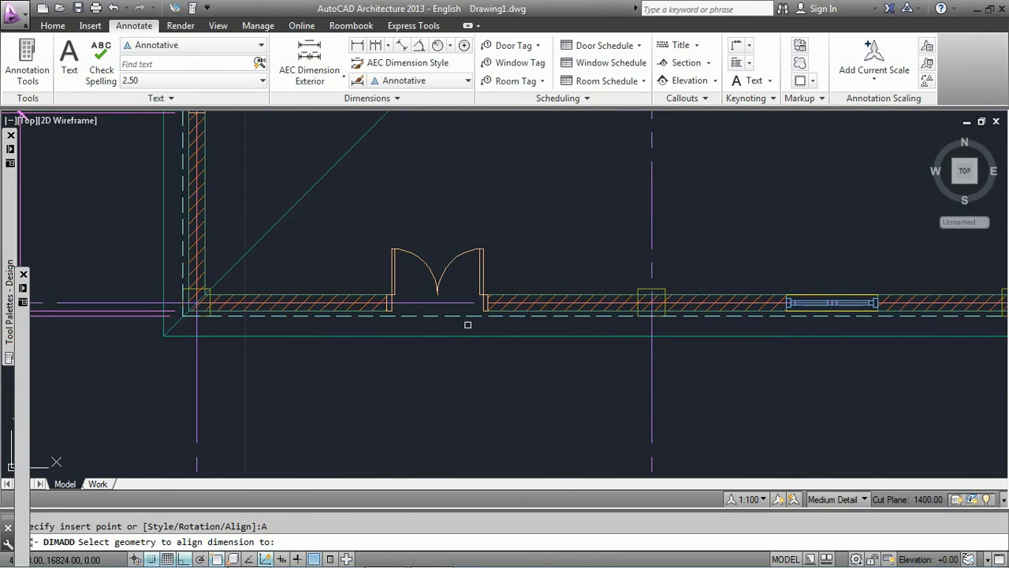
{"action": "left_click", "coordinate": [459, 318]}
{"action": "scroll", "coordinate": [180, 395], "scroll_direction": "down", "scroll_amount": 5}
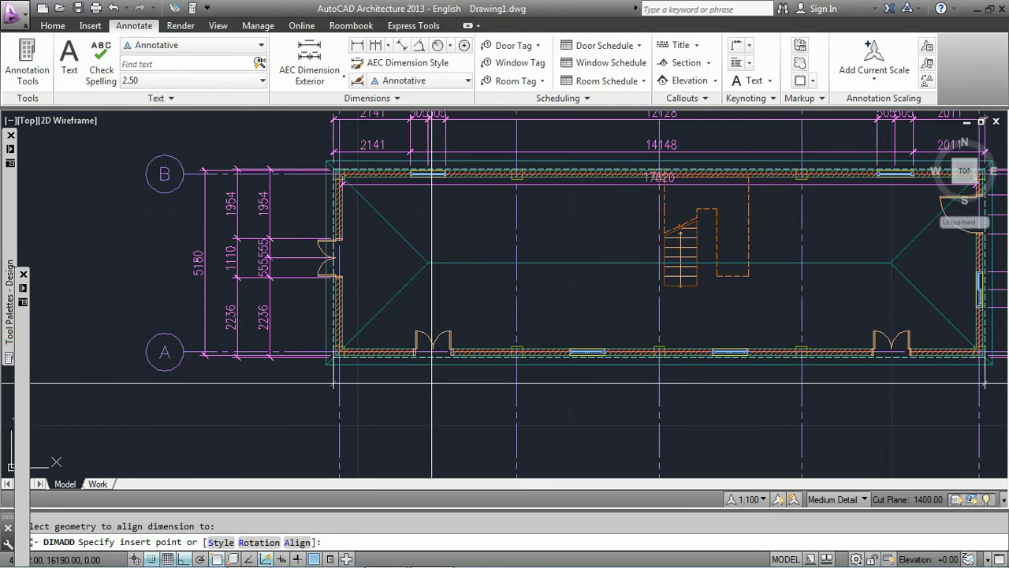
Step: Place the chain below the building (2241, 13994, 2065, 18180 overall) and frame the plan
{"action": "left_click", "coordinate": [432, 408]}
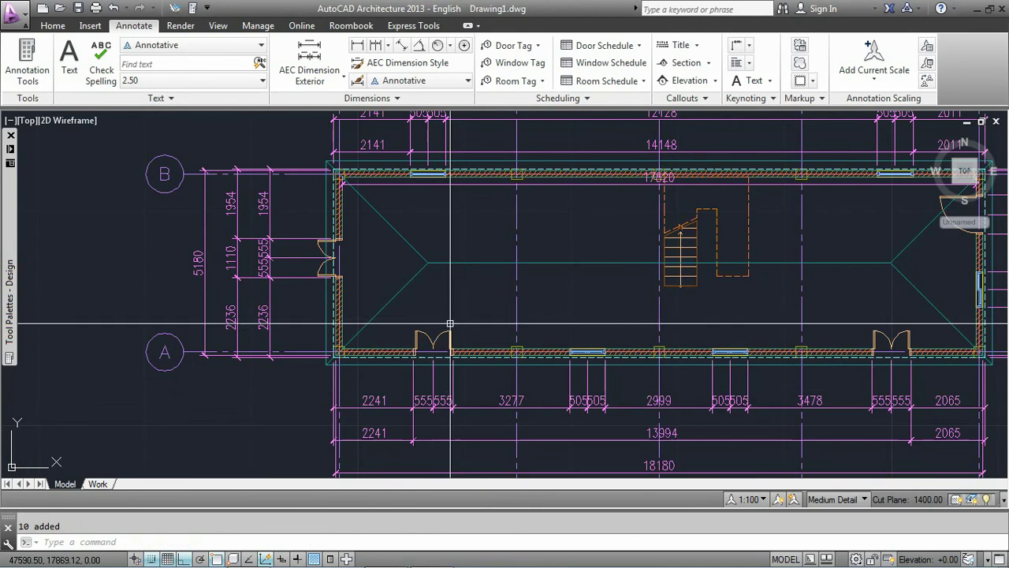
{"action": "scroll", "coordinate": [452, 326], "scroll_direction": "down", "scroll_amount": 2}
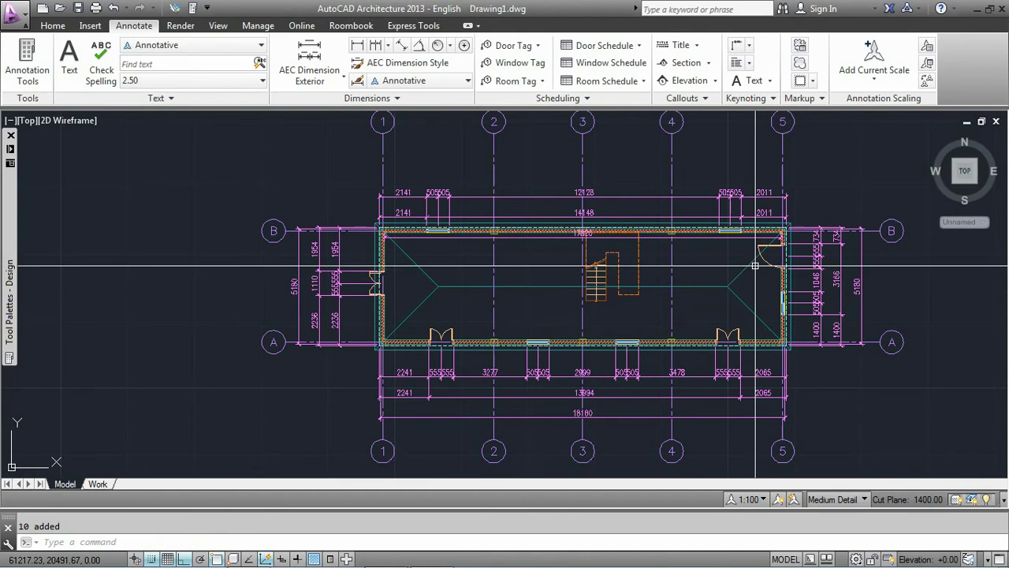
{"action": "middle_click_drag", "start_coordinate": [759, 266], "coordinate": [585, 293]}
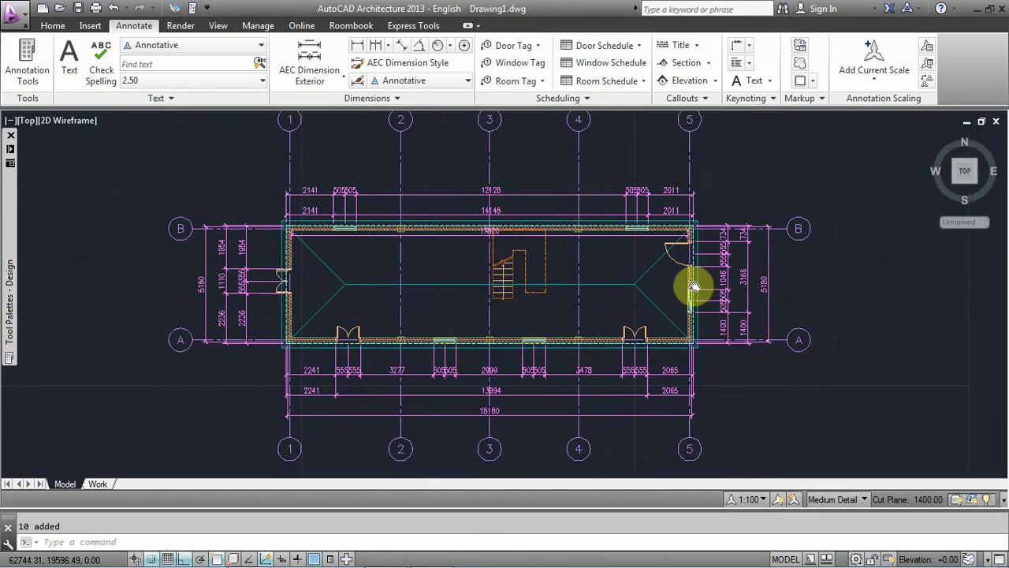
{"action": "middle_click_drag", "start_coordinate": [671, 243], "coordinate": [725, 215]}
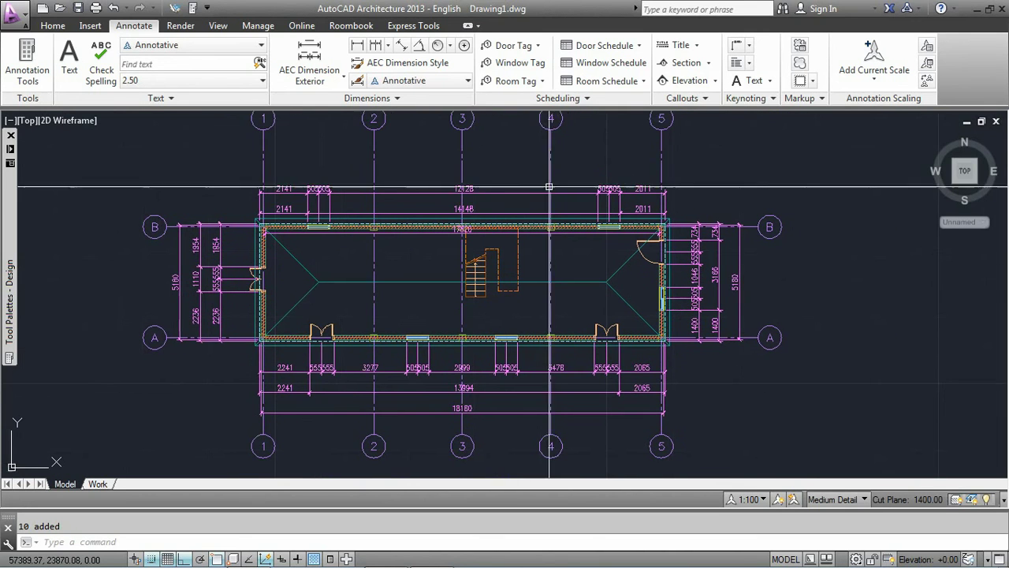
Step: Create a lengthwise section line along the building's middle with length 20000
{"action": "left_click", "coordinate": [49, 24]}
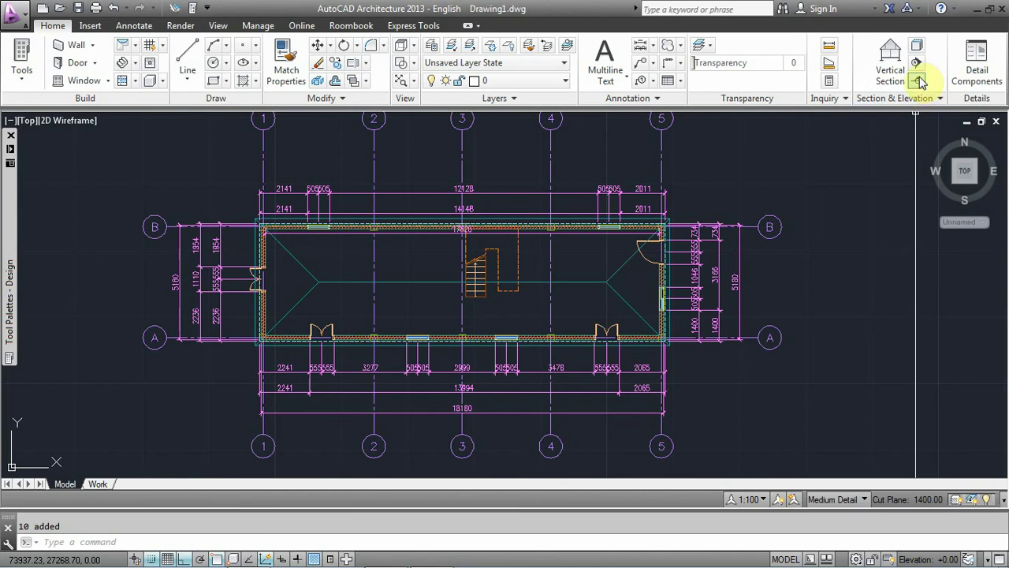
{"action": "left_click", "coordinate": [892, 67]}
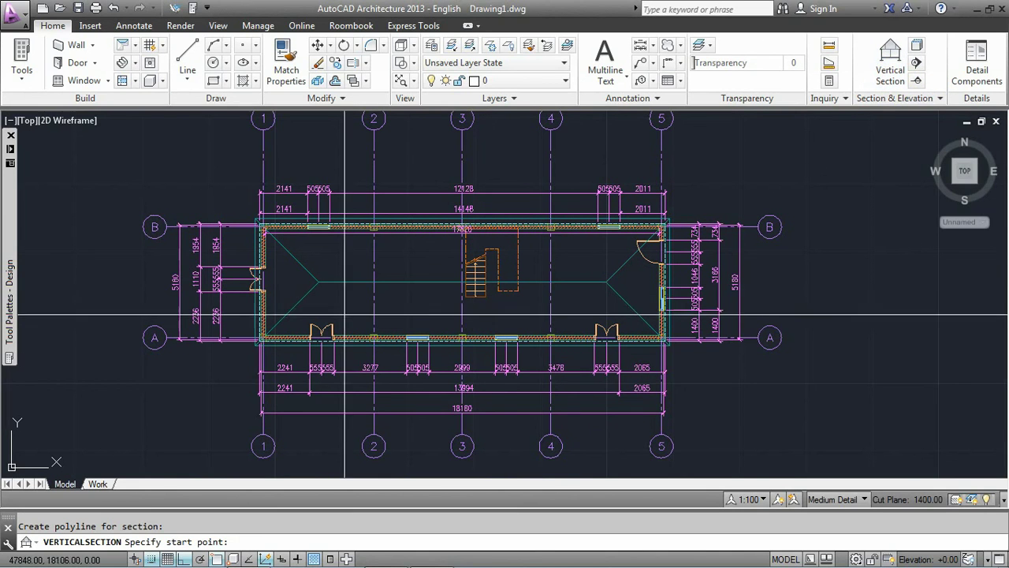
{"action": "left_click", "coordinate": [101, 302]}
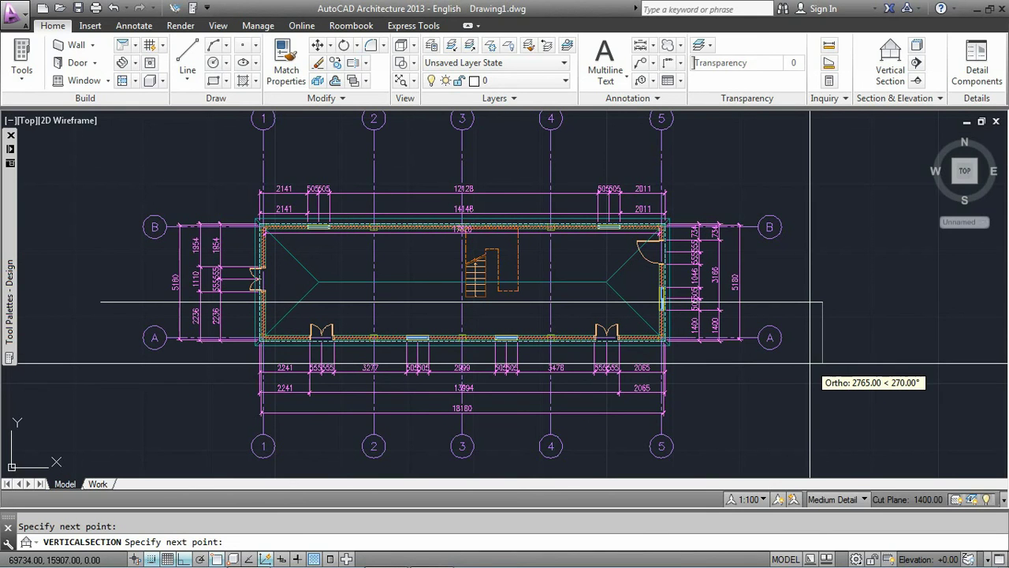
{"action": "key", "text": "Return"}
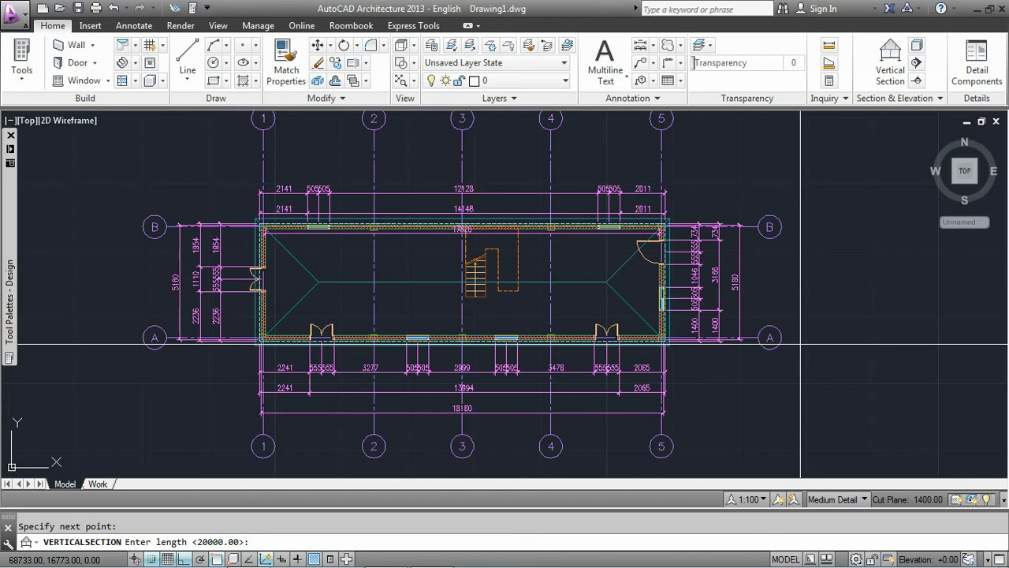
{"action": "key", "text": "Return"}
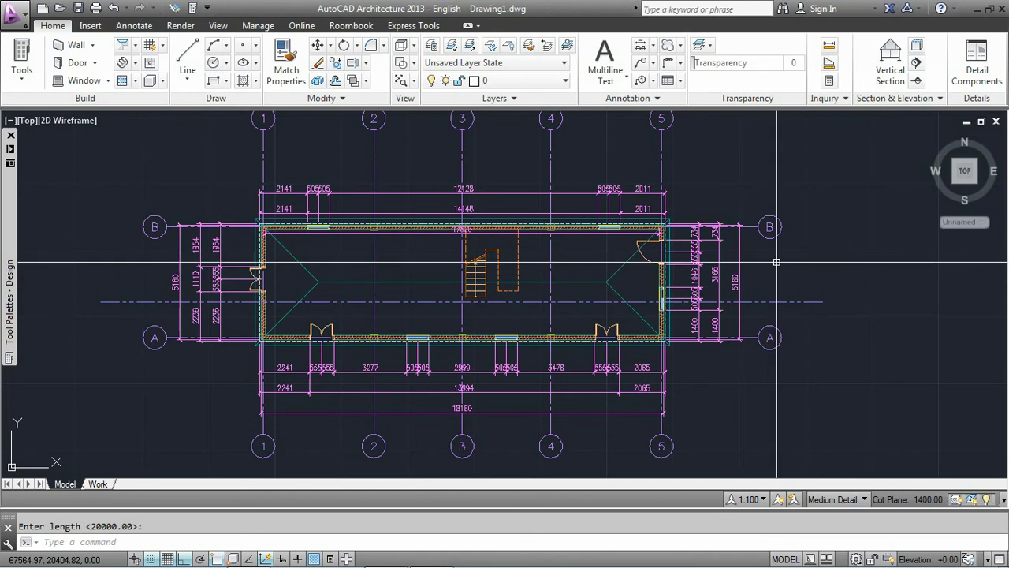
Step: Create a crosswise section line between grids 3 and 4, length 20000
{"action": "key", "text": "Return"}
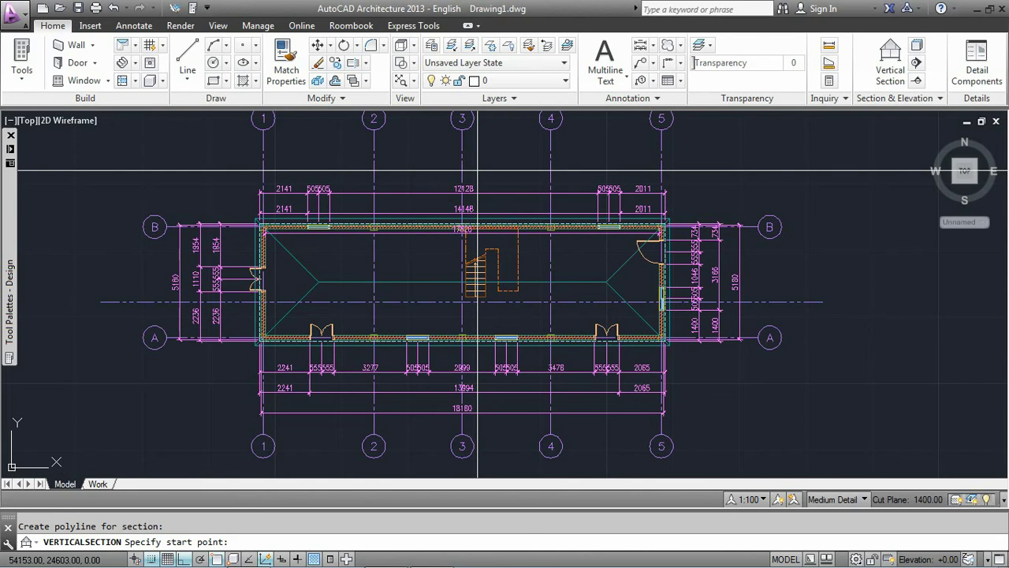
{"action": "left_click", "coordinate": [477, 169]}
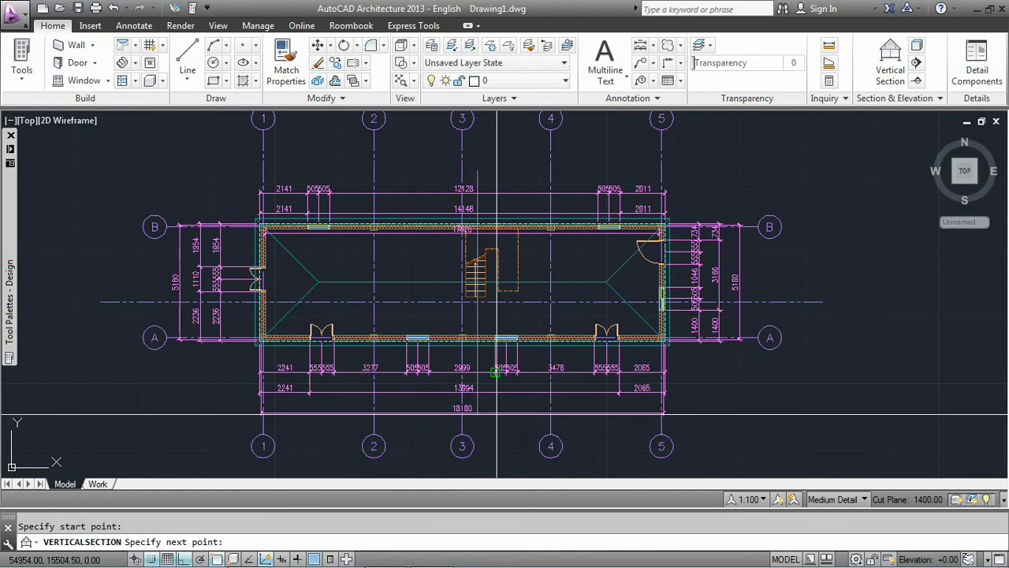
{"action": "left_click", "coordinate": [477, 429]}
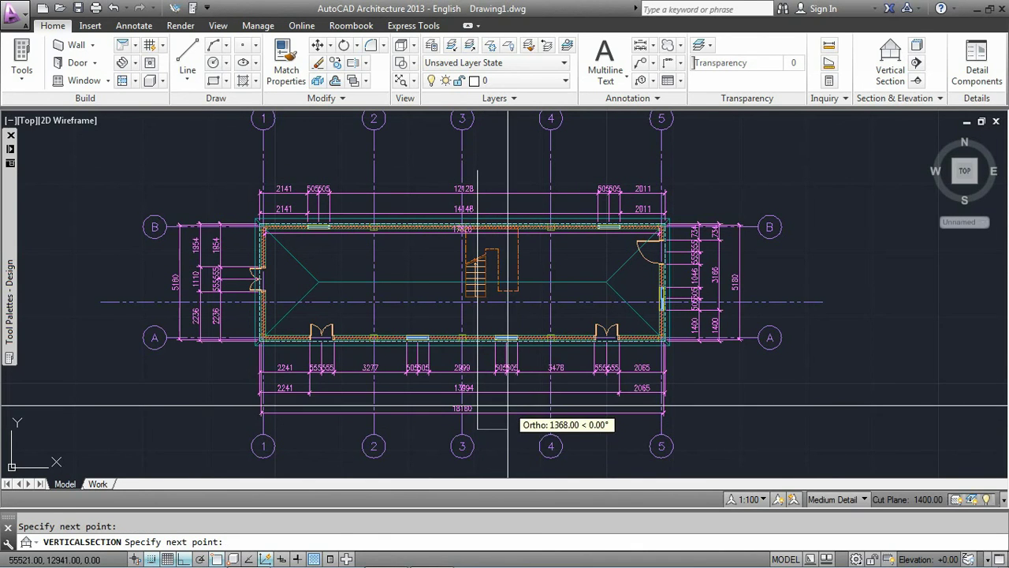
{"action": "key", "text": "Return"}
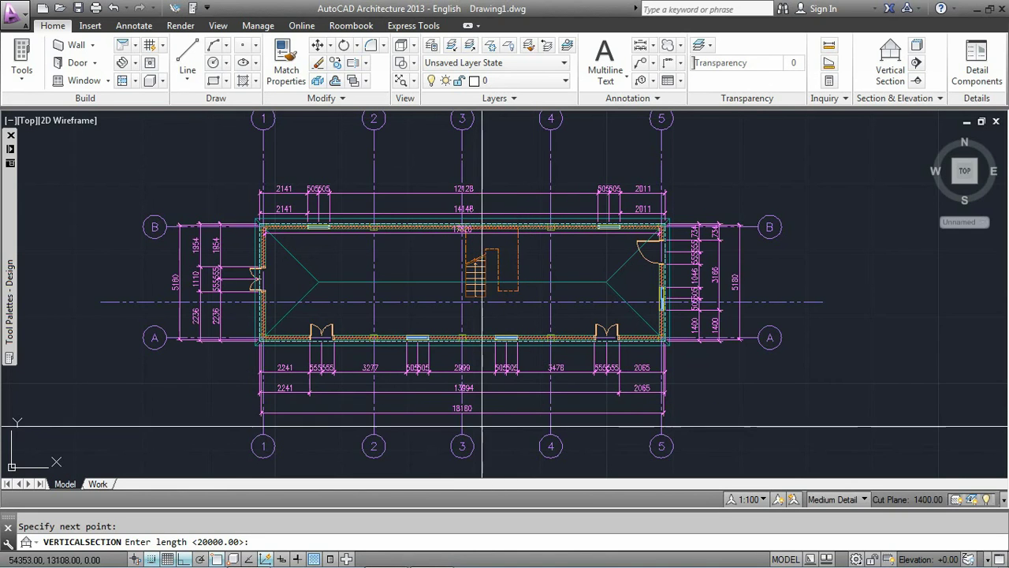
{"action": "key", "text": "Return"}
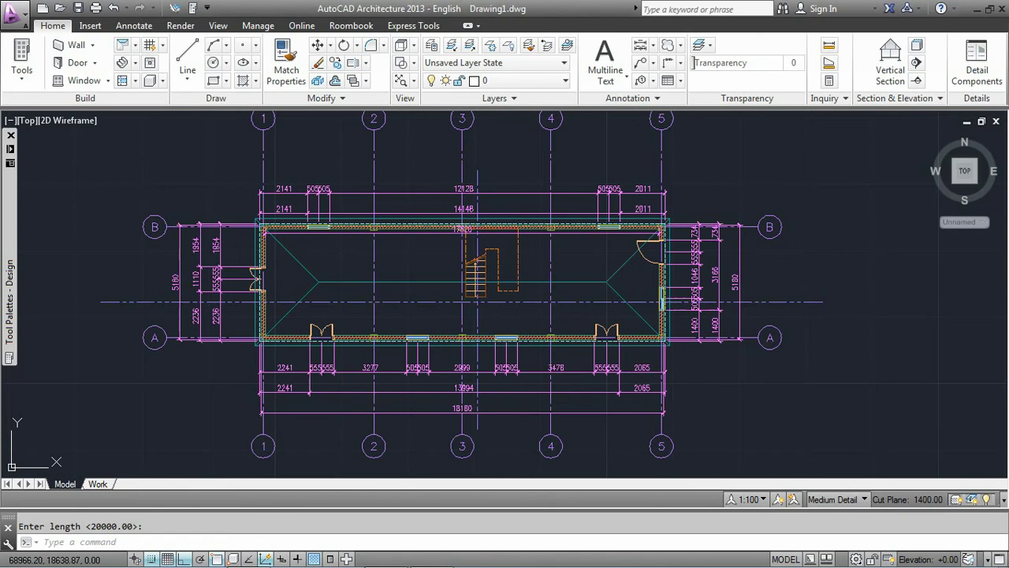
Step: Pull in the section boundary grips on the section lines
{"action": "scroll", "coordinate": [730, 166], "scroll_direction": "down", "scroll_amount": 3}
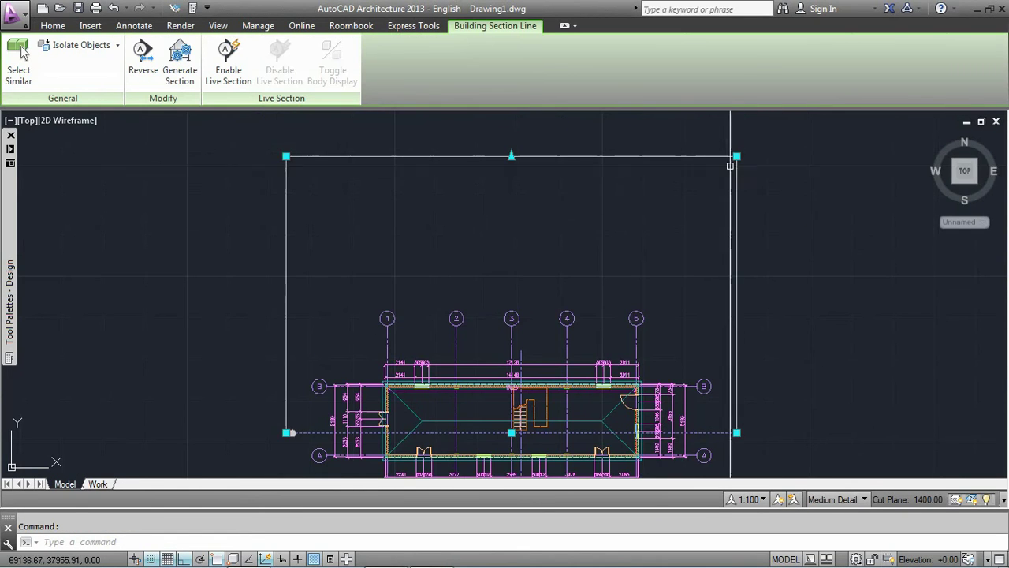
{"action": "left_click", "coordinate": [511, 156]}
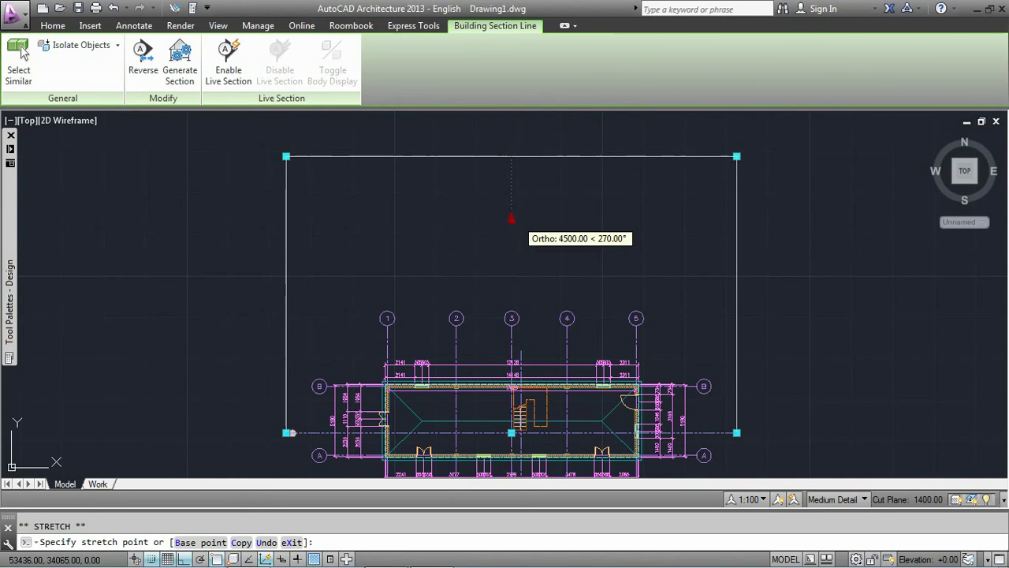
{"action": "left_click", "coordinate": [518, 280]}
{"action": "middle_click_drag", "start_coordinate": [596, 373], "coordinate": [567, 312]}
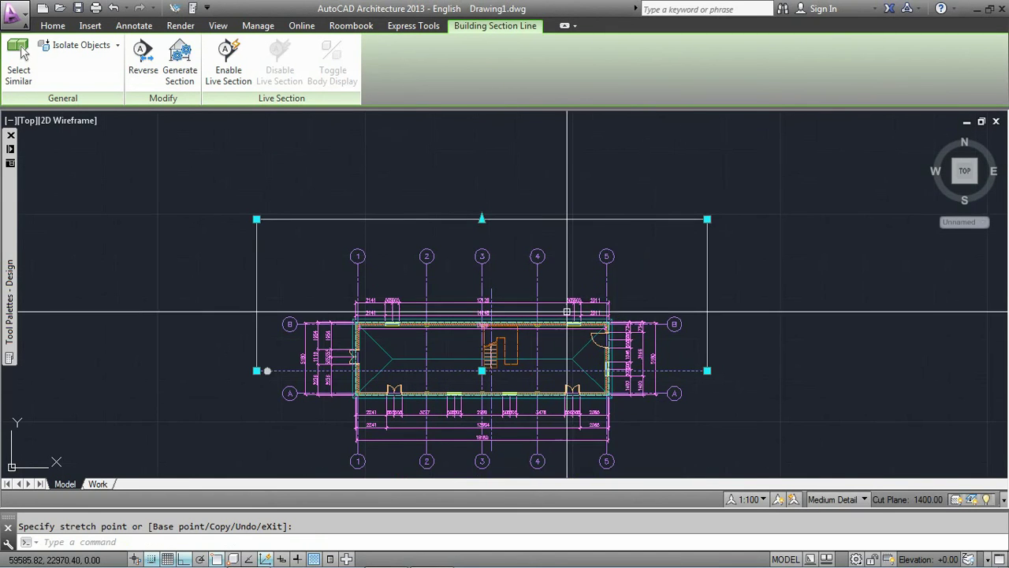
{"action": "key", "text": "Escape"}
{"action": "left_click", "coordinate": [491, 290]}
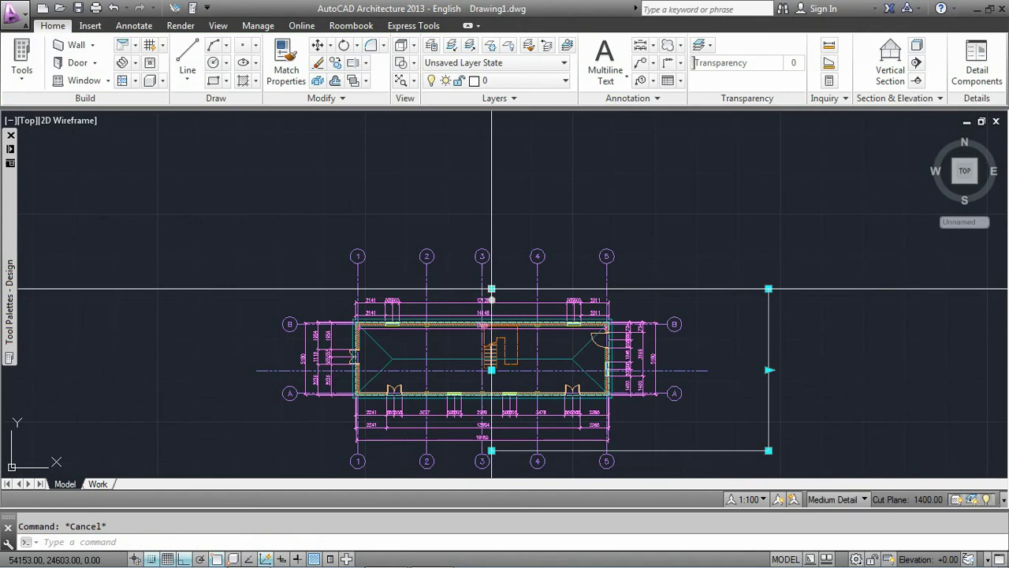
{"action": "left_click", "coordinate": [769, 370]}
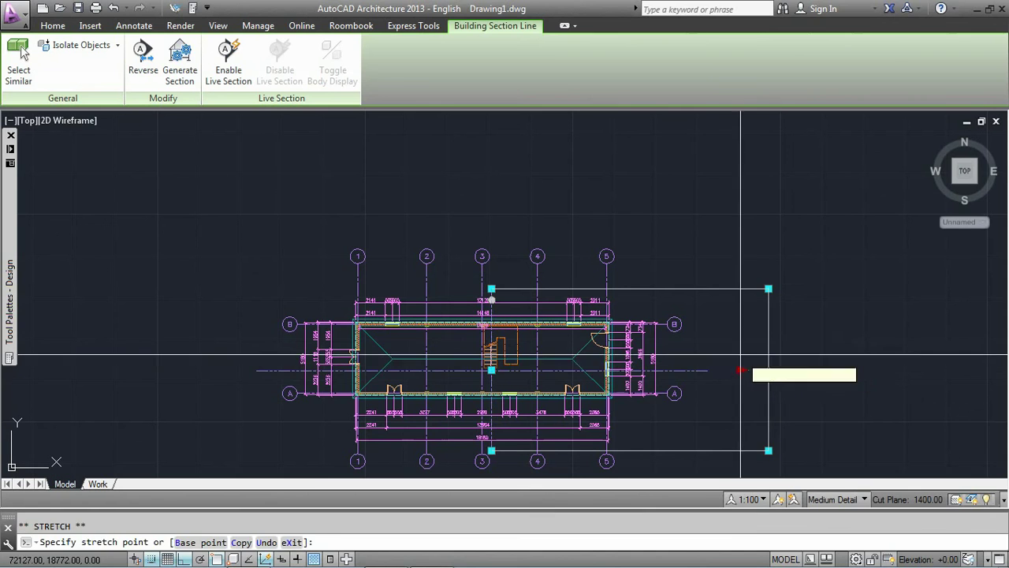
{"action": "key", "text": "Escape"}
{"action": "key", "text": "Escape"}
{"action": "scroll", "coordinate": [708, 276], "scroll_direction": "down", "scroll_amount": 3}
{"action": "scroll", "coordinate": [687, 314], "scroll_direction": "up", "scroll_amount": 1}
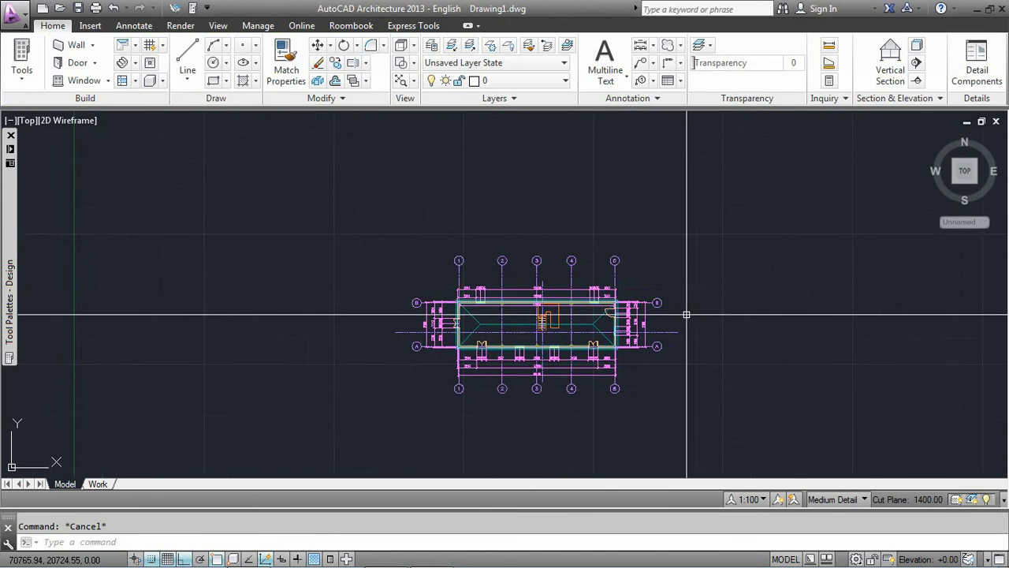
{"action": "scroll", "coordinate": [686, 315], "scroll_direction": "up", "scroll_amount": 2}
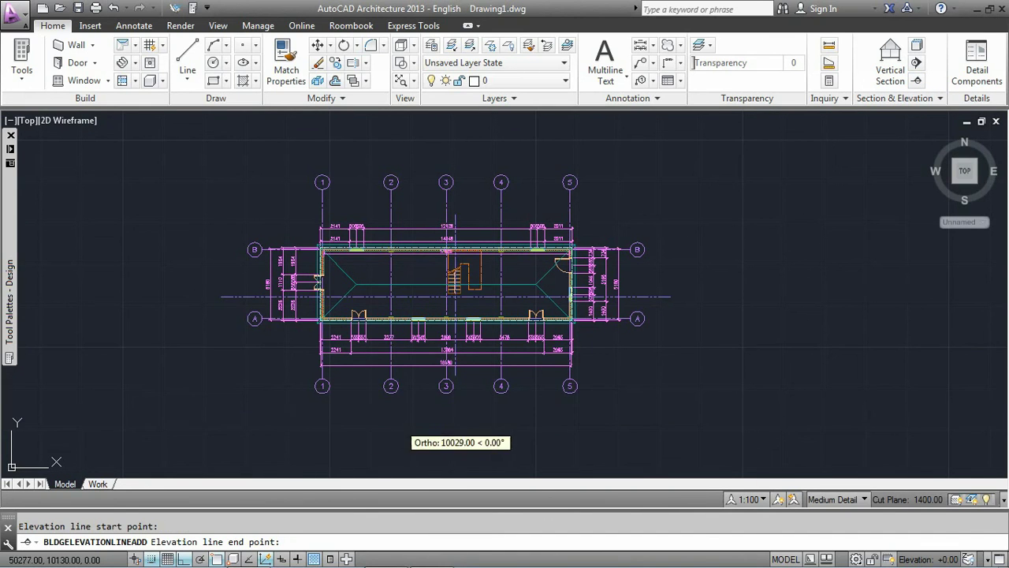
Step: Finish the elevation line below the plan and draw a second one left of it
{"action": "left_click", "coordinate": [605, 422]}
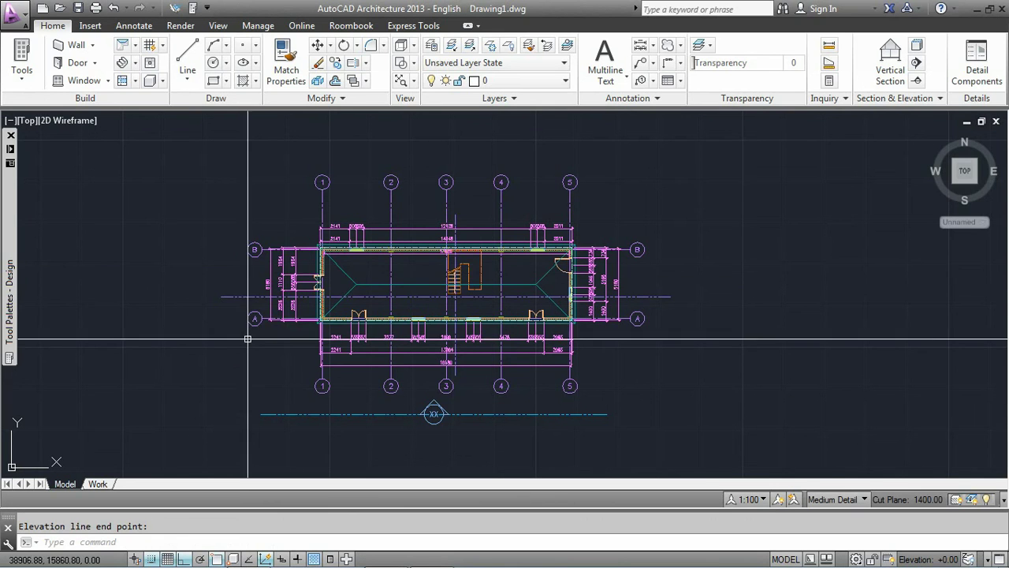
{"action": "key", "text": "Return"}
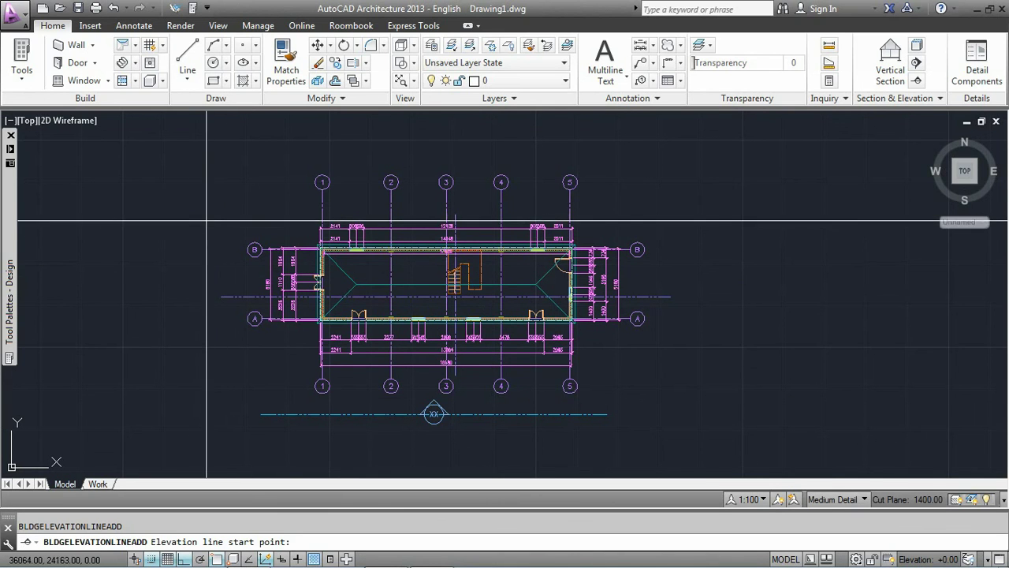
{"action": "left_click", "coordinate": [205, 214]}
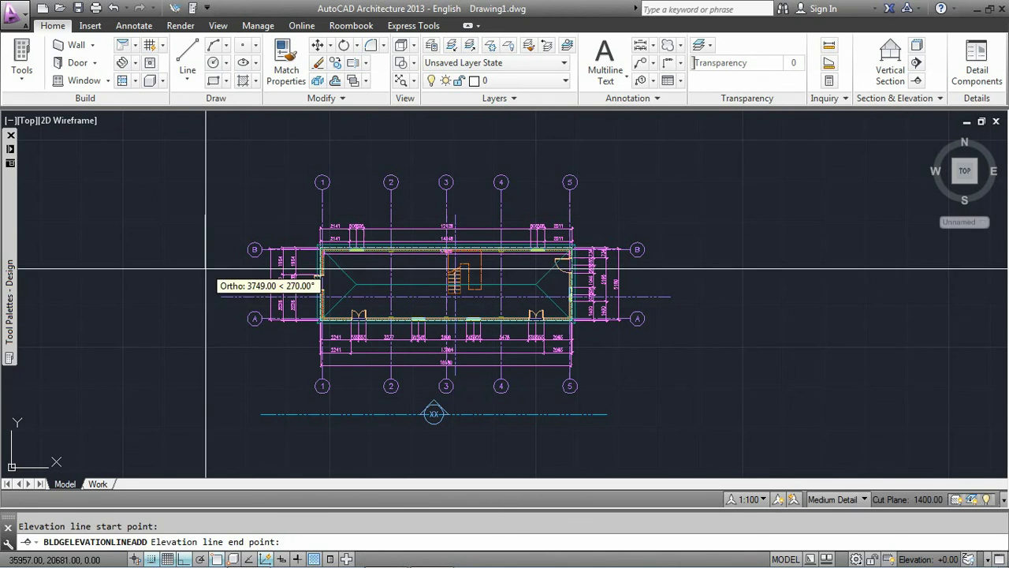
{"action": "left_click", "coordinate": [217, 340]}
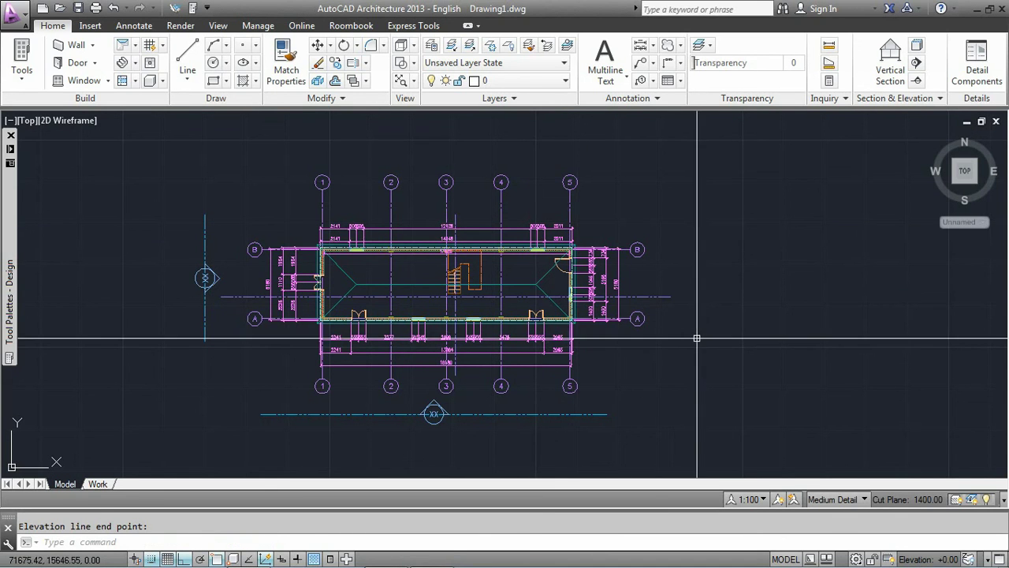
{"action": "middle_click_drag", "start_coordinate": [721, 323], "coordinate": [588, 338]}
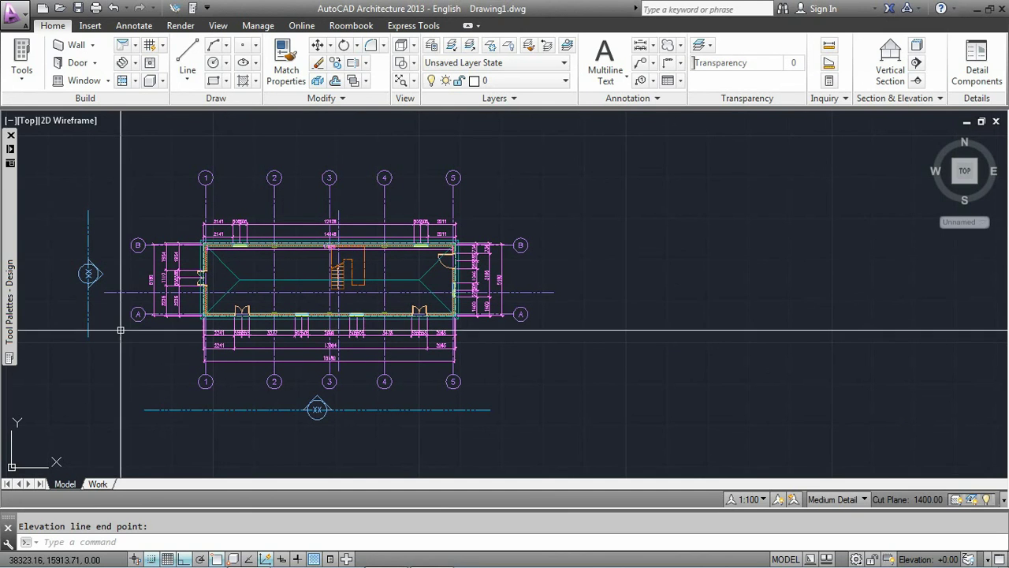
Step: Start generating a 2D elevation from the elevation line left of the plan
{"action": "left_click", "coordinate": [97, 274]}
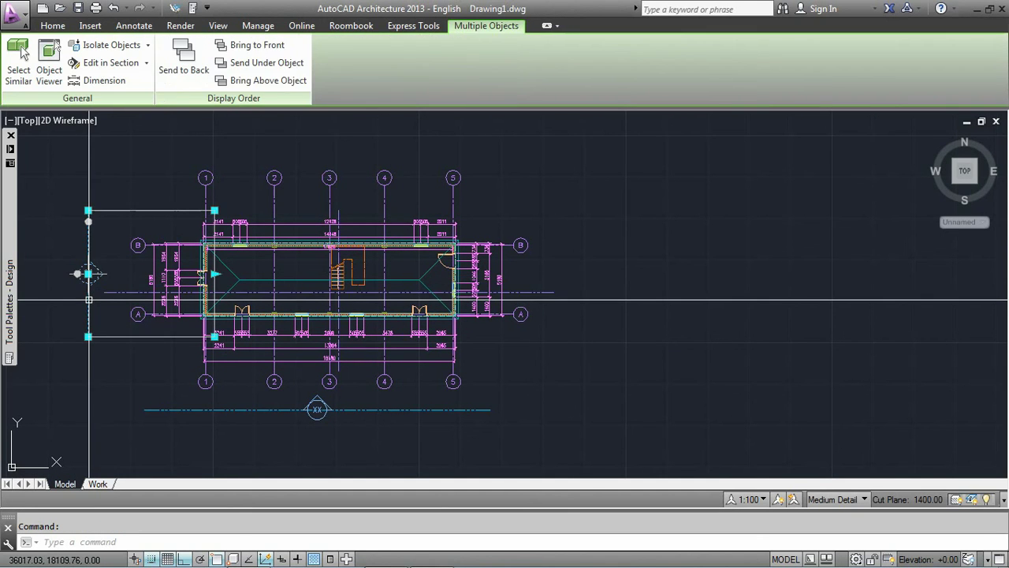
{"action": "right_click", "coordinate": [89, 300]}
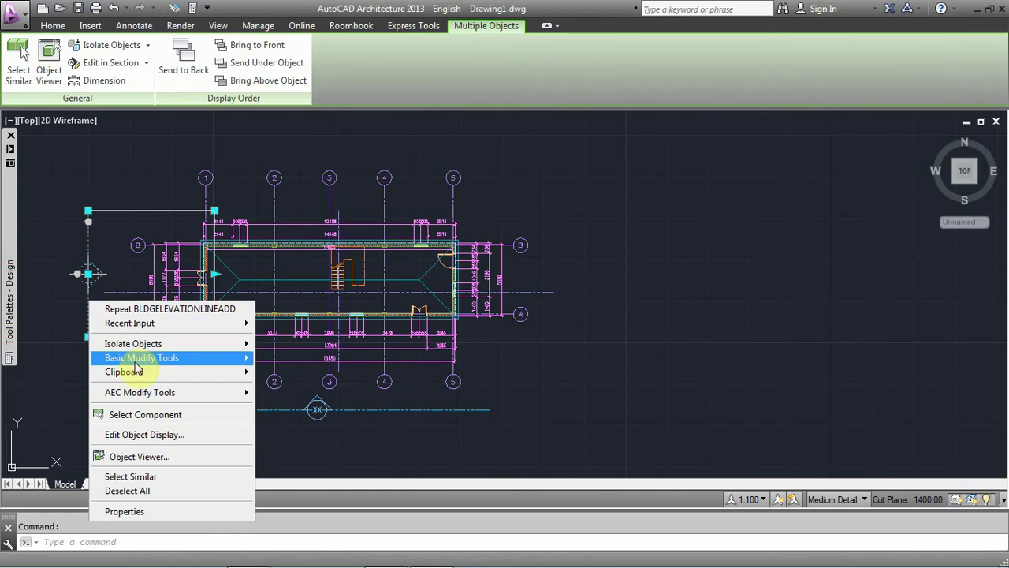
{"action": "key", "text": "Escape"}
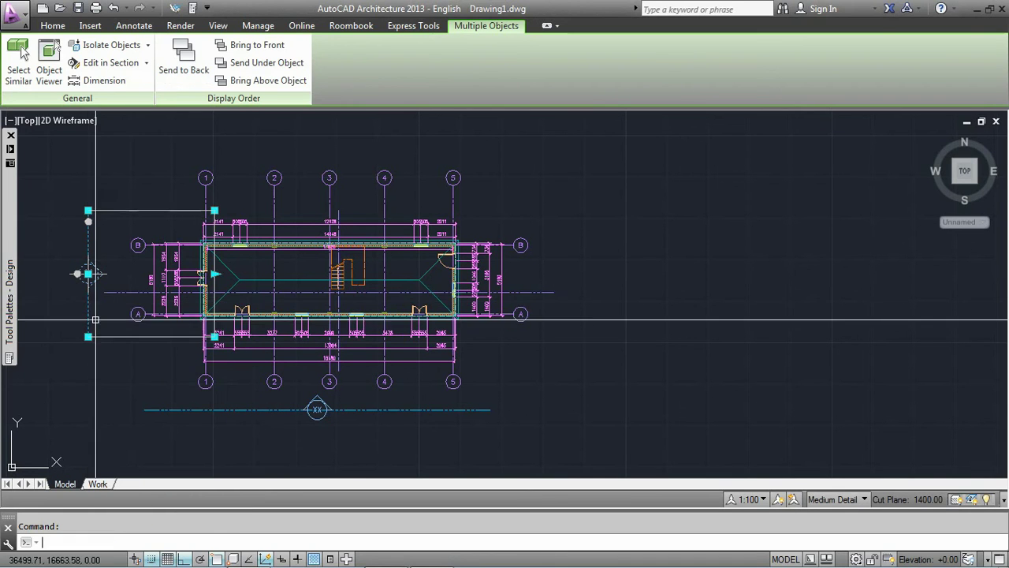
{"action": "key", "text": "Escape"}
{"action": "left_click", "coordinate": [89, 302]}
{"action": "right_click", "coordinate": [89, 303]}
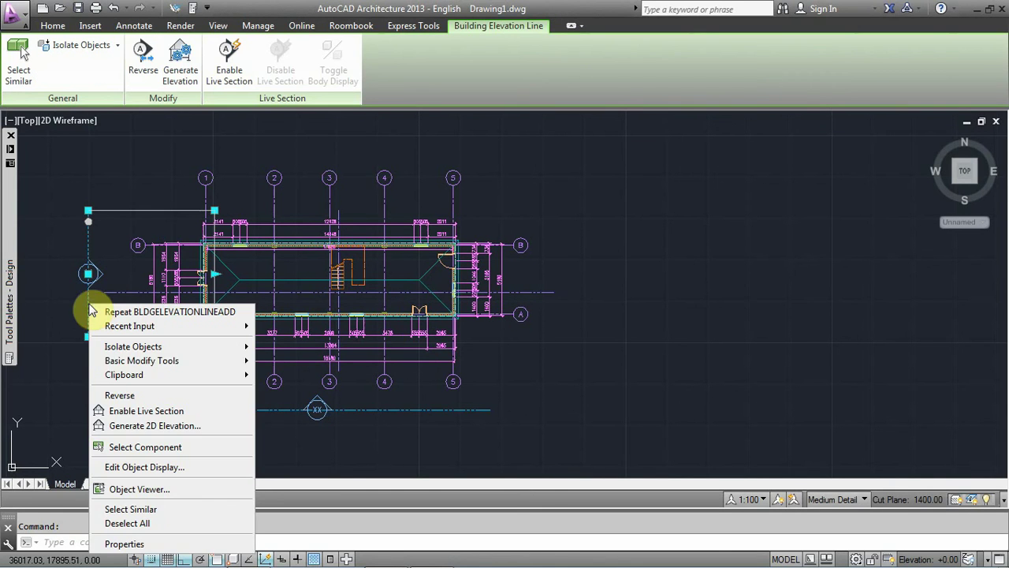
{"action": "left_click", "coordinate": [167, 429]}
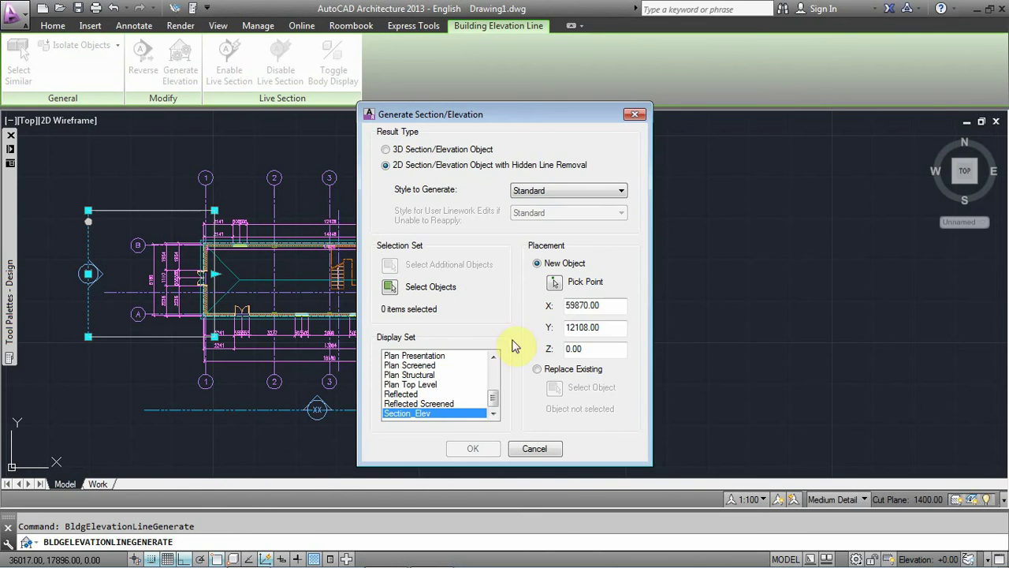
Step: Include the building objects and place the hidden-line end elevation right of the plan
{"action": "left_click", "coordinate": [392, 288]}
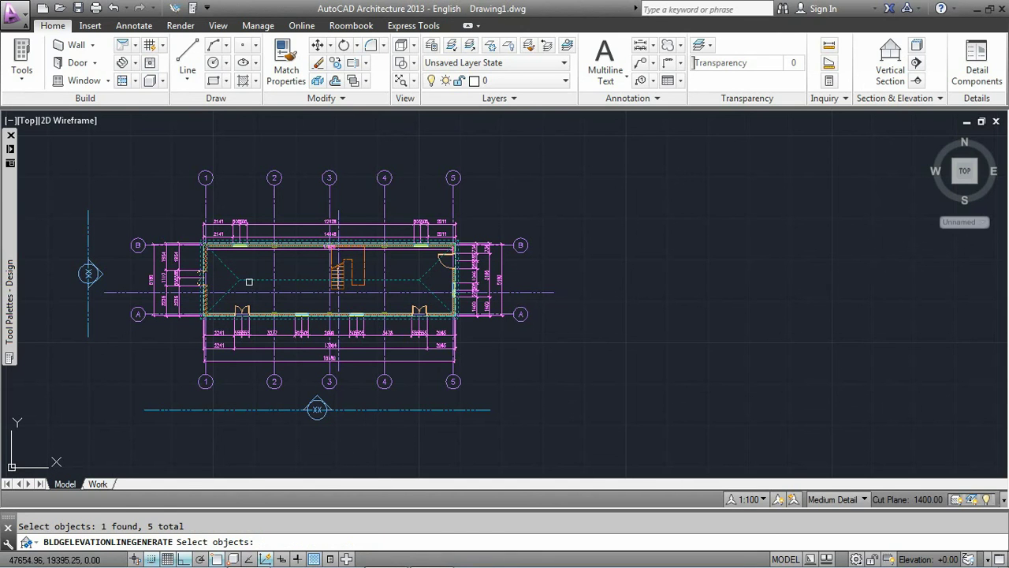
{"action": "key", "text": "Return"}
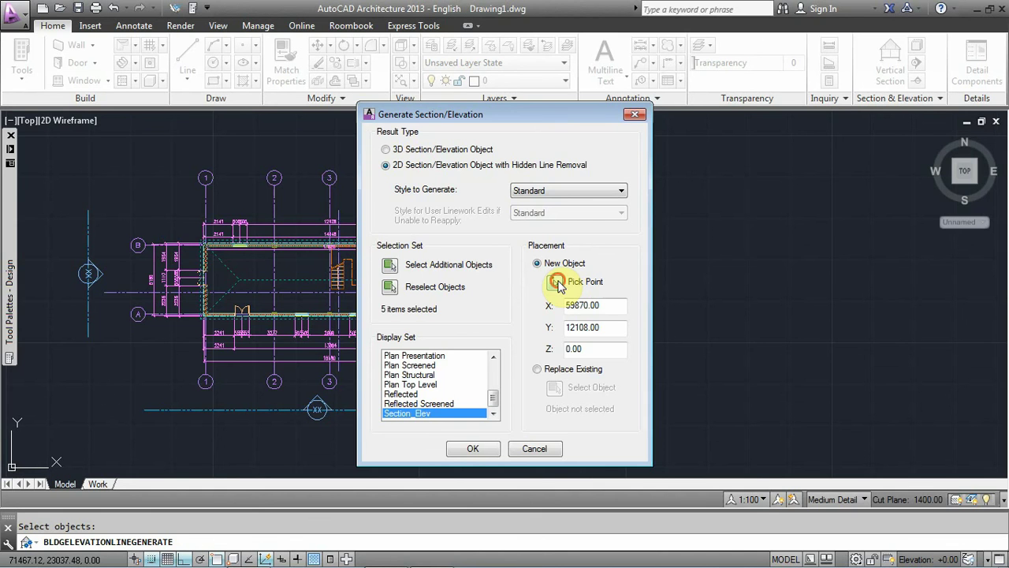
{"action": "left_click", "coordinate": [557, 282]}
{"action": "left_click", "coordinate": [680, 225]}
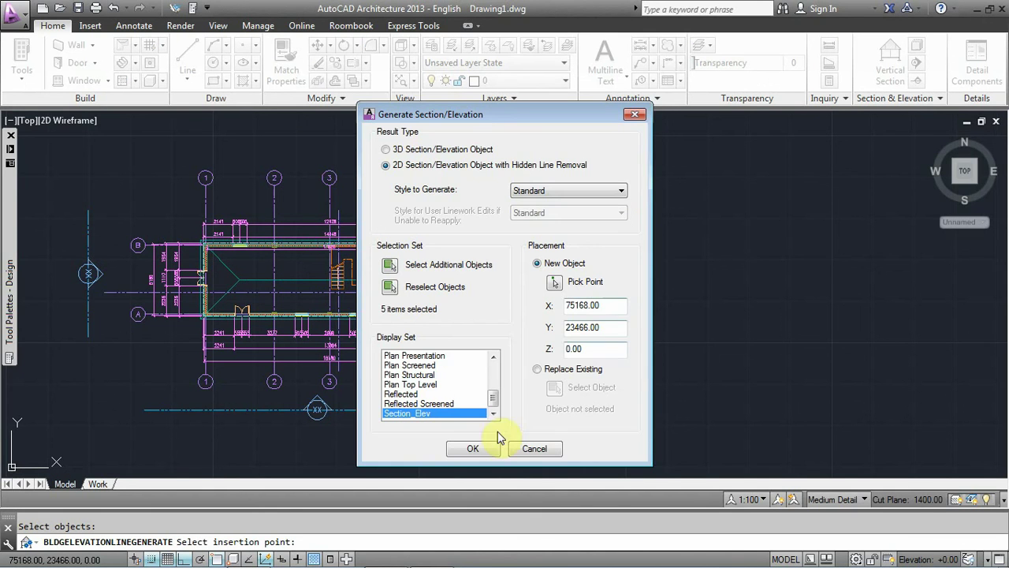
{"action": "left_click", "coordinate": [483, 447]}
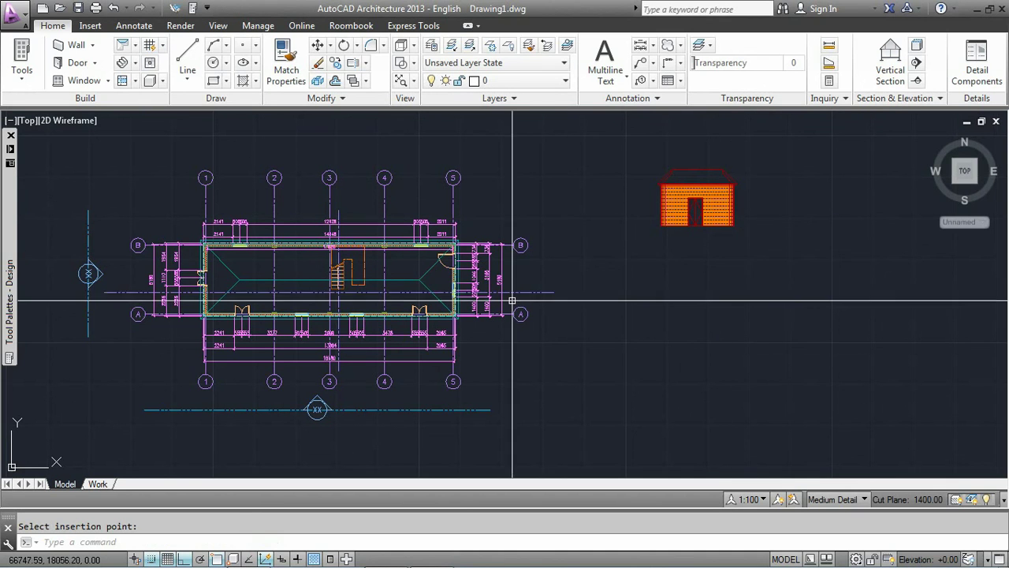
{"action": "key", "text": "Return"}
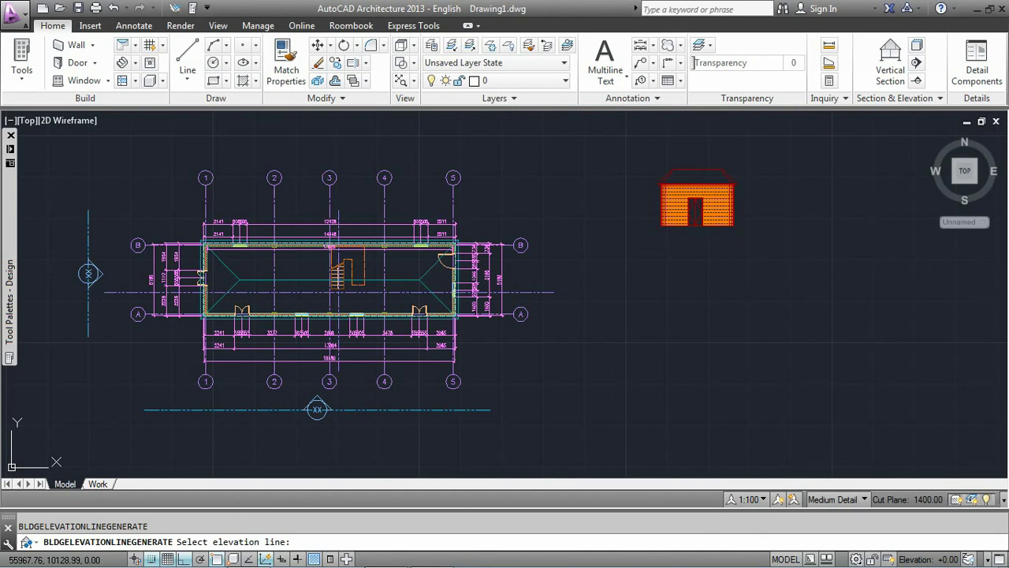
Step: Generate the long-side elevation from the lower line, placed right of the end elevation
{"action": "left_click", "coordinate": [497, 345]}
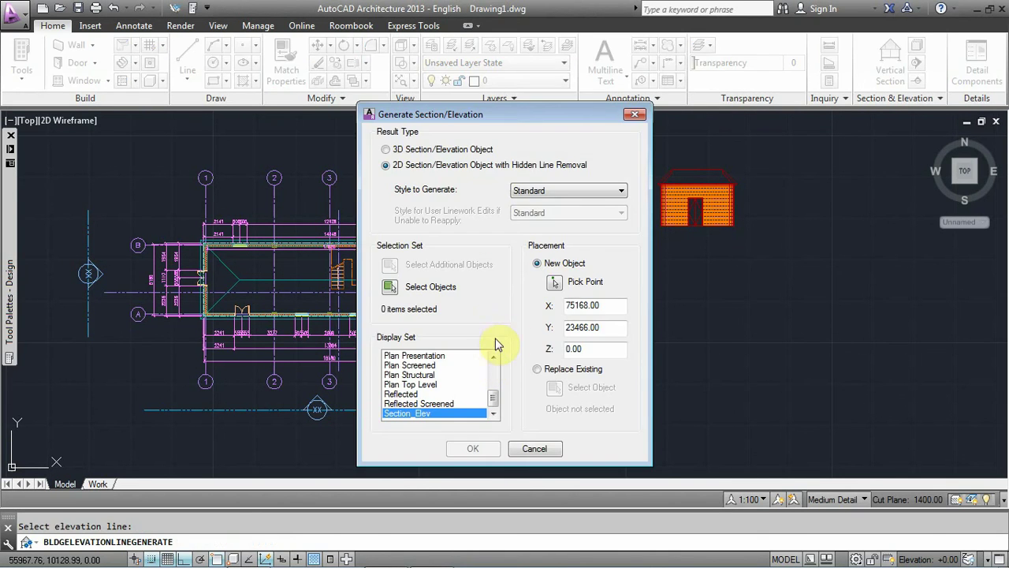
{"action": "left_click", "coordinate": [392, 288]}
{"action": "left_click", "coordinate": [191, 302]}
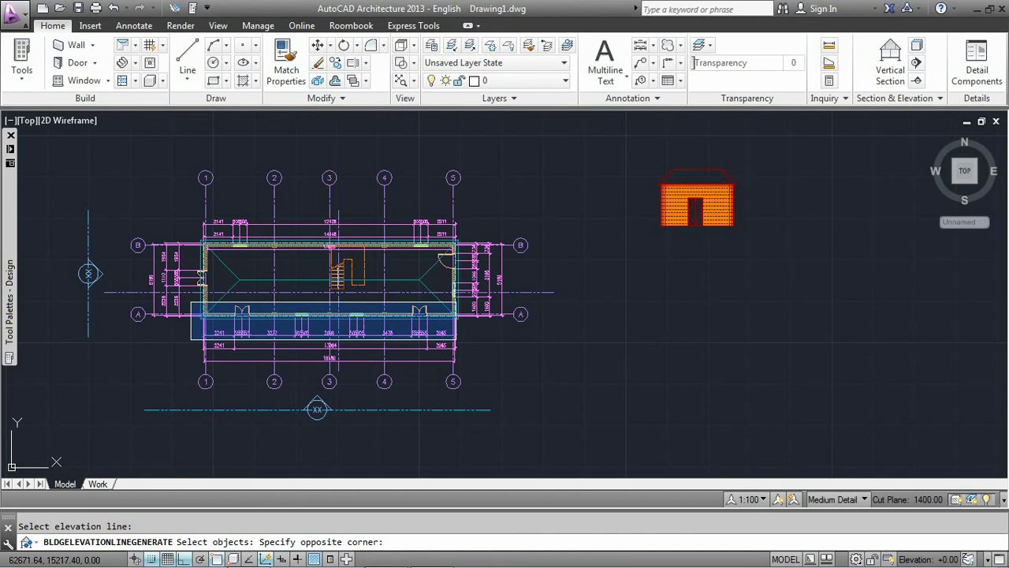
{"action": "left_click", "coordinate": [462, 340]}
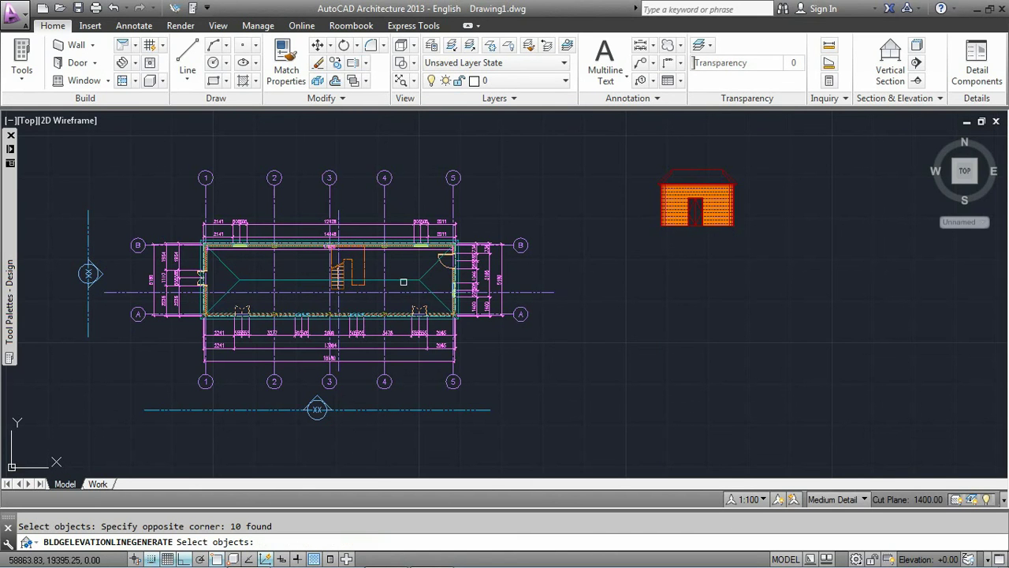
{"action": "key", "text": "Return"}
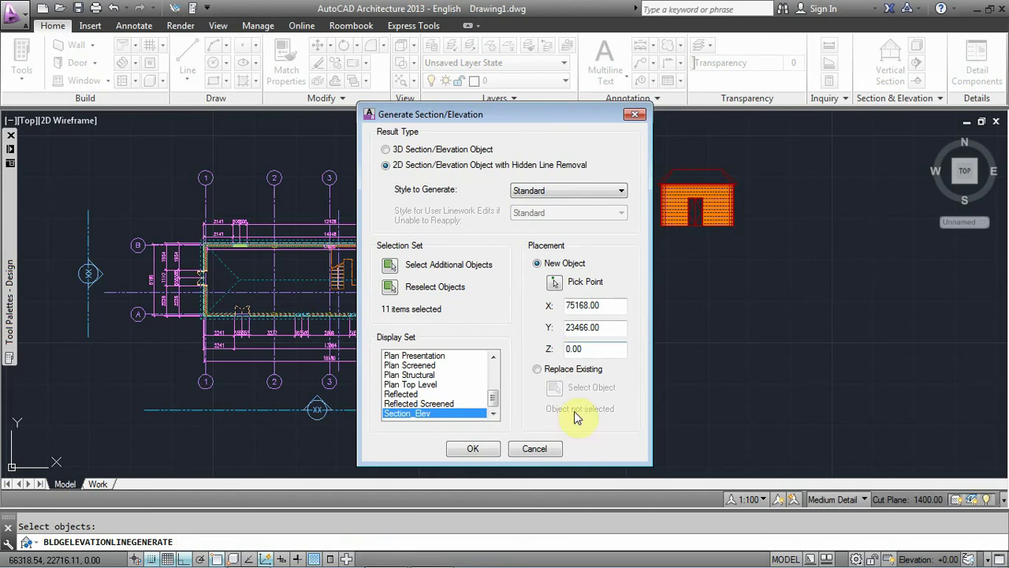
{"action": "left_click", "coordinate": [556, 282]}
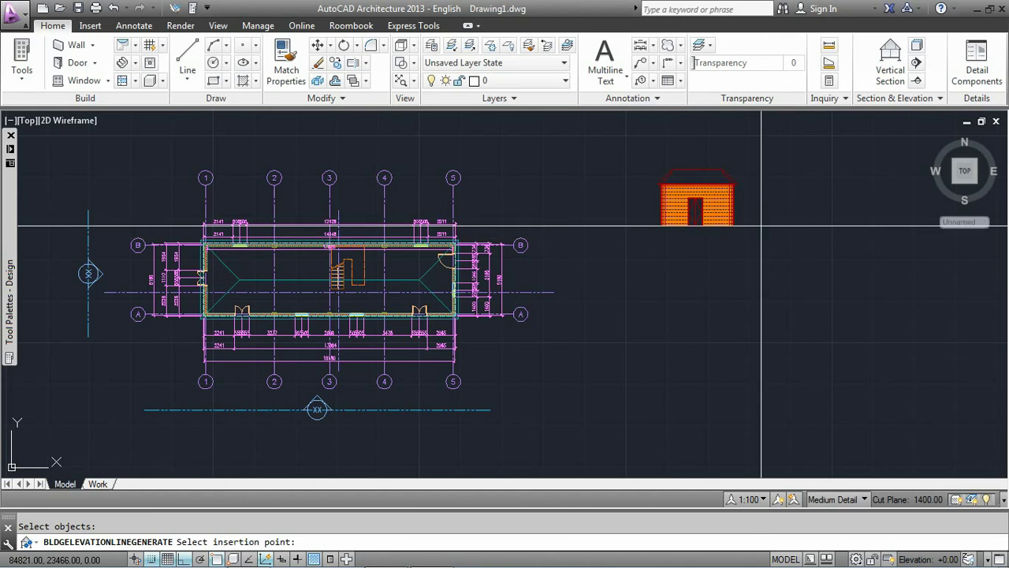
{"action": "left_click", "coordinate": [762, 225]}
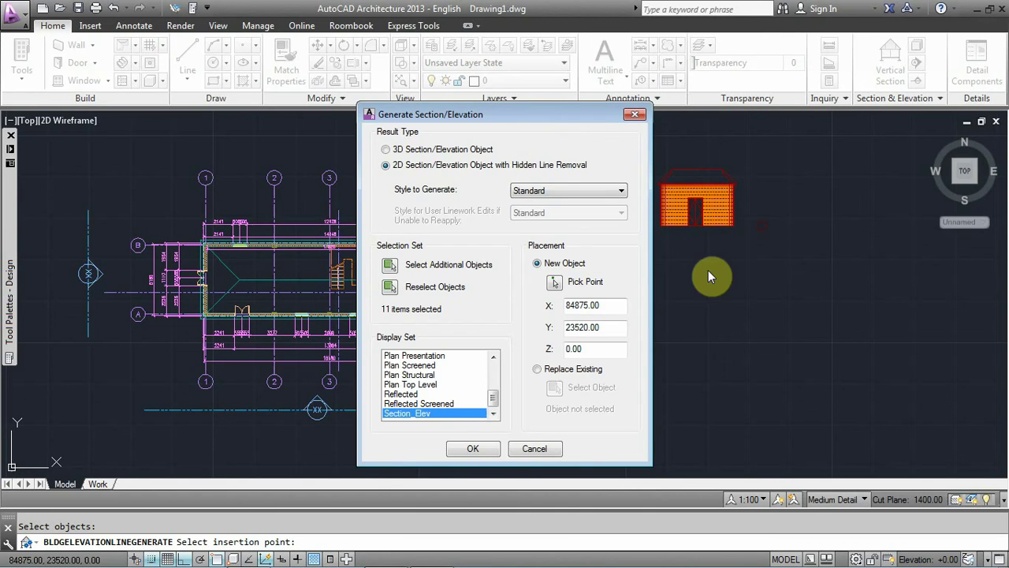
{"action": "left_click", "coordinate": [487, 450]}
{"action": "mouse_move", "coordinate": [710, 344]}
{"action": "middle_mouse_down"}
{"action": "mouse_move", "coordinate": [536, 355]}
{"action": "mouse_move", "coordinate": [570, 363]}
{"action": "mouse_move", "coordinate": [604, 354]}
{"action": "middle_mouse_up"}
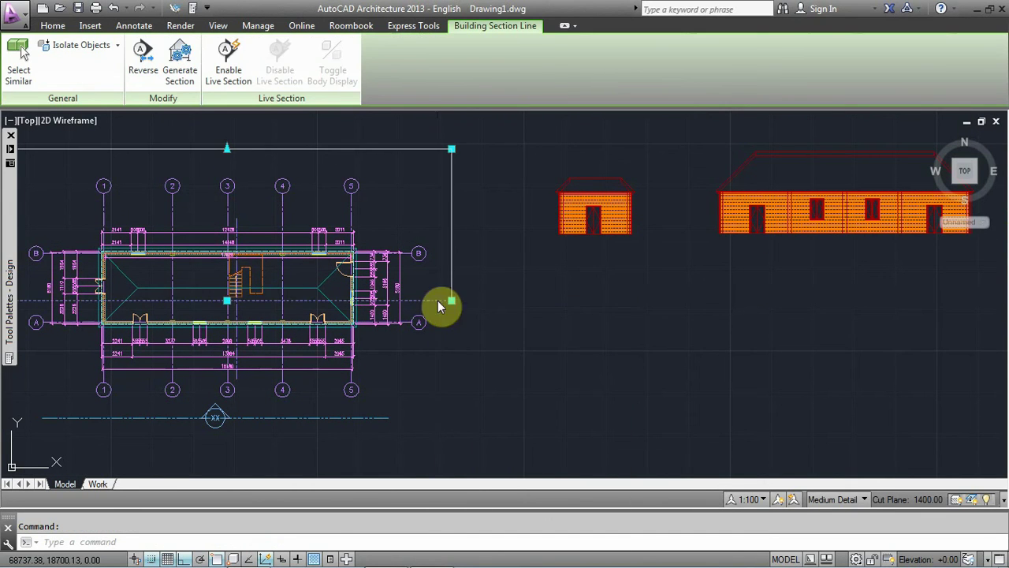
Step: Generate the lengthwise 2D section from all 26 plan objects, placed below the elevations
{"action": "right_click", "coordinate": [440, 308]}
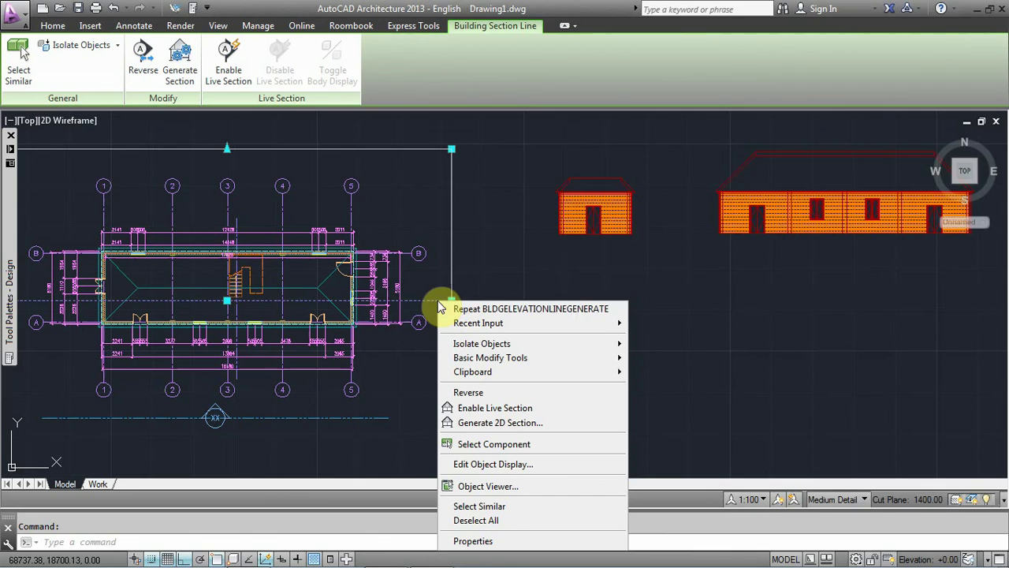
{"action": "left_click", "coordinate": [536, 426]}
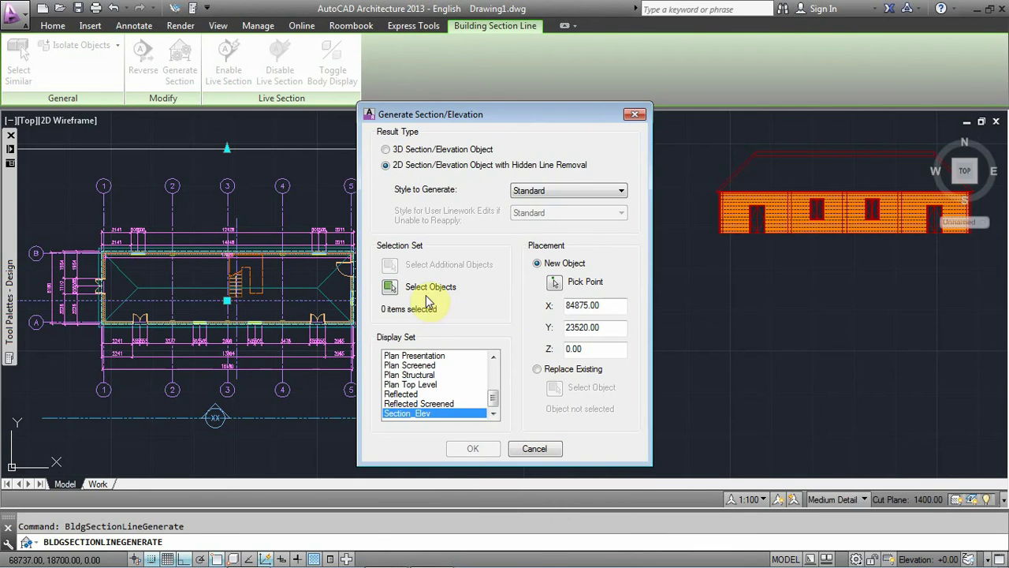
{"action": "left_click", "coordinate": [389, 288]}
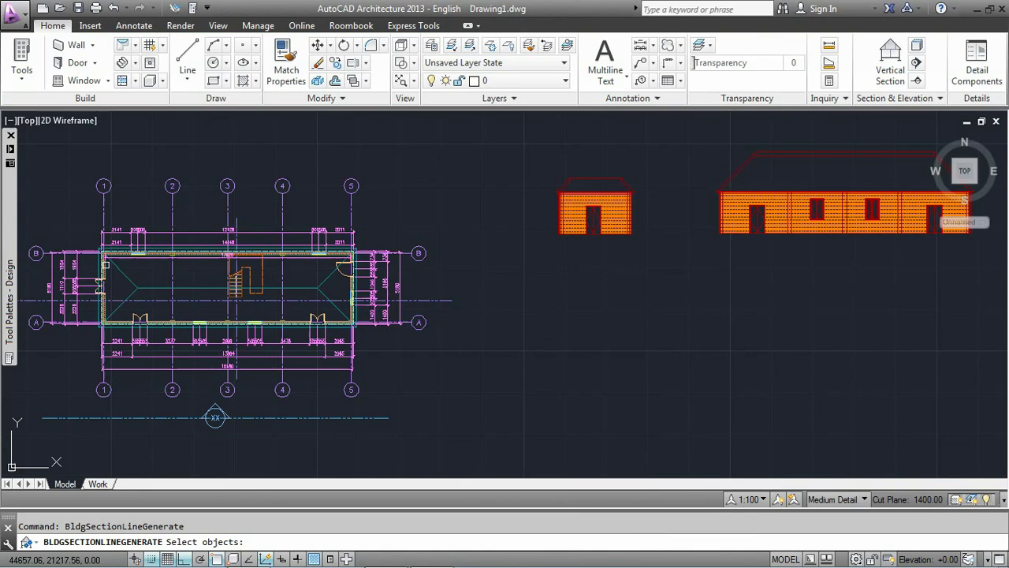
{"action": "left_click", "coordinate": [72, 230]}
{"action": "left_click", "coordinate": [367, 338]}
{"action": "key", "text": "Return"}
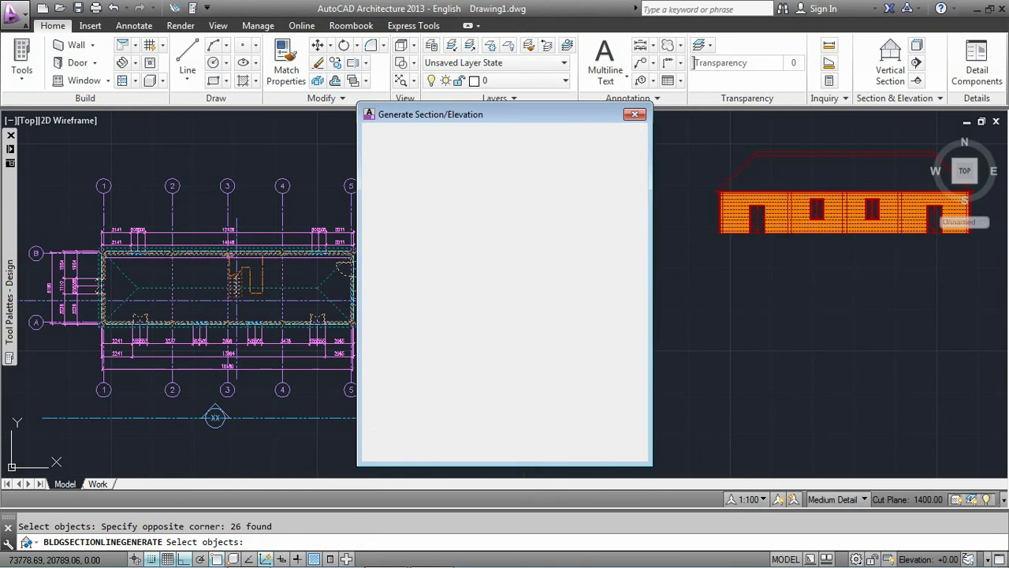
{"action": "left_click", "coordinate": [559, 282]}
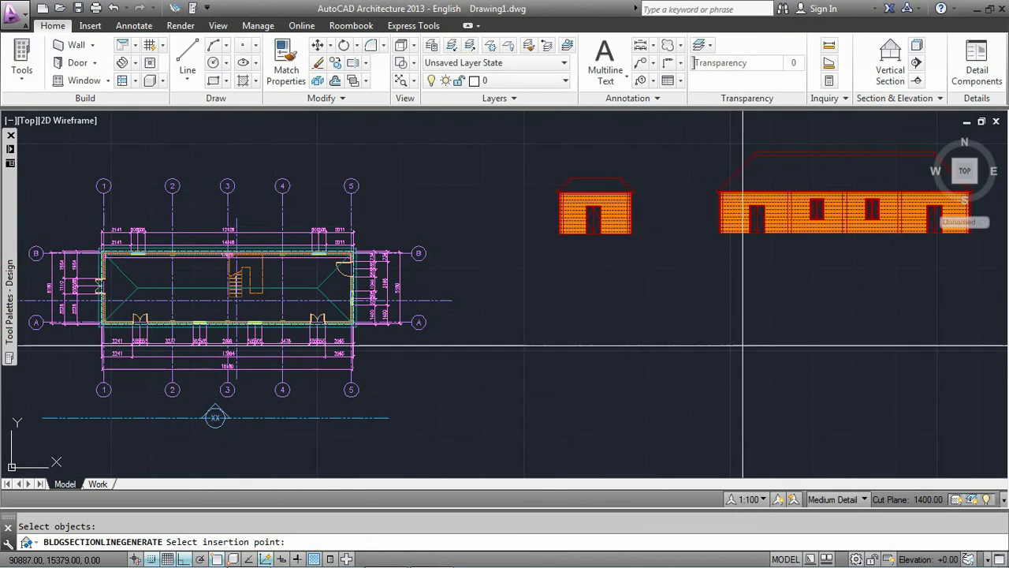
{"action": "left_click", "coordinate": [590, 389]}
{"action": "left_click", "coordinate": [474, 449]}
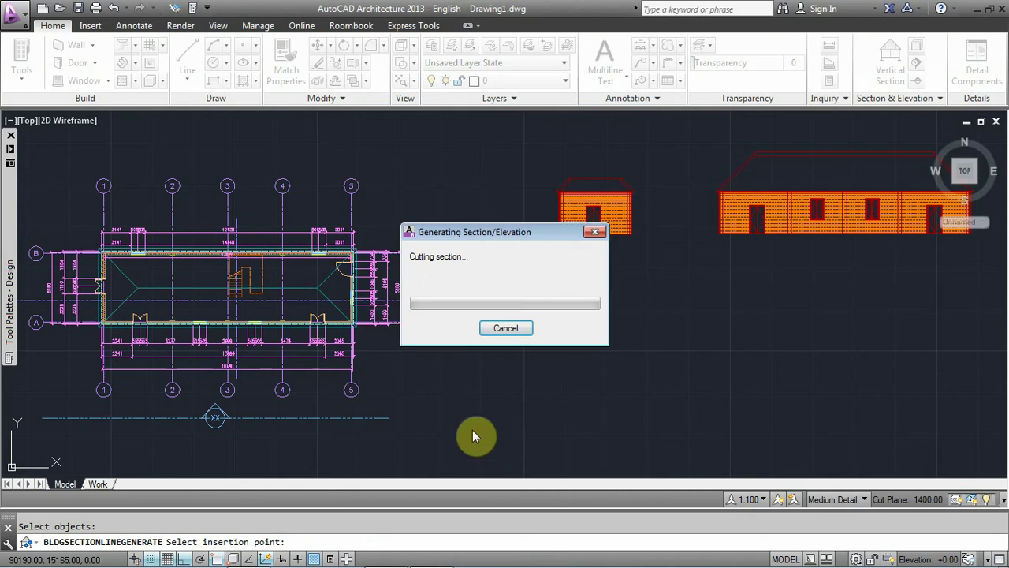
{"action": "scroll", "coordinate": [473, 366], "scroll_direction": "up", "scroll_amount": 2}
{"action": "mouse_move", "coordinate": [473, 365]}
{"action": "middle_mouse_down"}
{"action": "mouse_move", "coordinate": [645, 363]}
{"action": "mouse_move", "coordinate": [708, 387]}
{"action": "middle_mouse_up"}
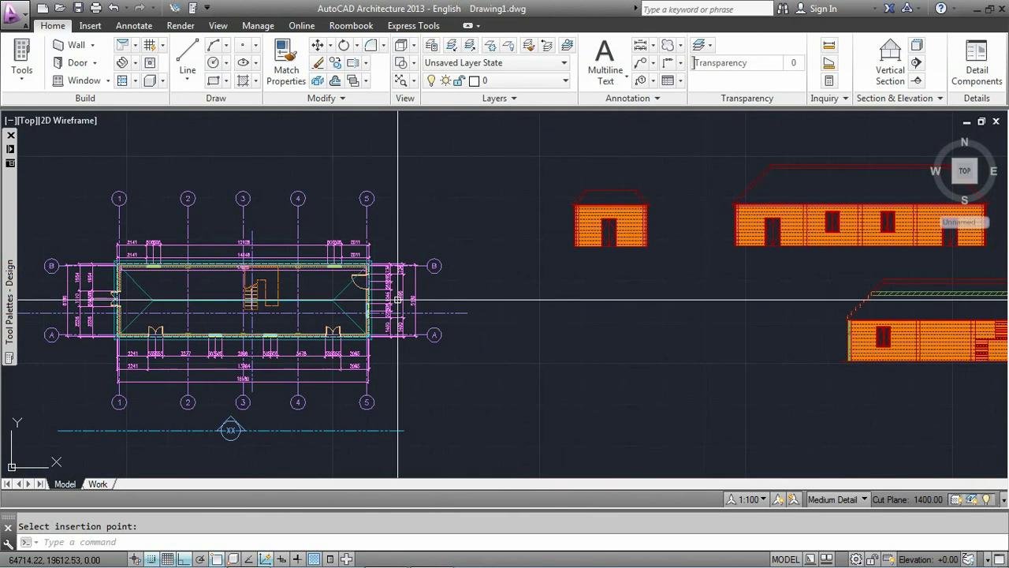
Step: Generate the crosswise 2D section from the 26 plan objects, placed below the end elevation
{"action": "left_click", "coordinate": [253, 234]}
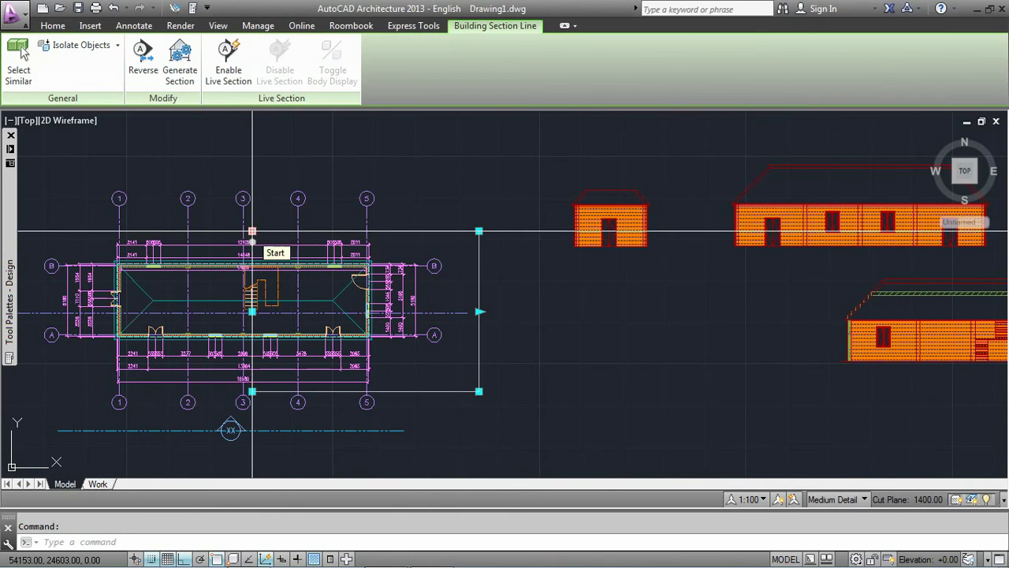
{"action": "right_click", "coordinate": [251, 235]}
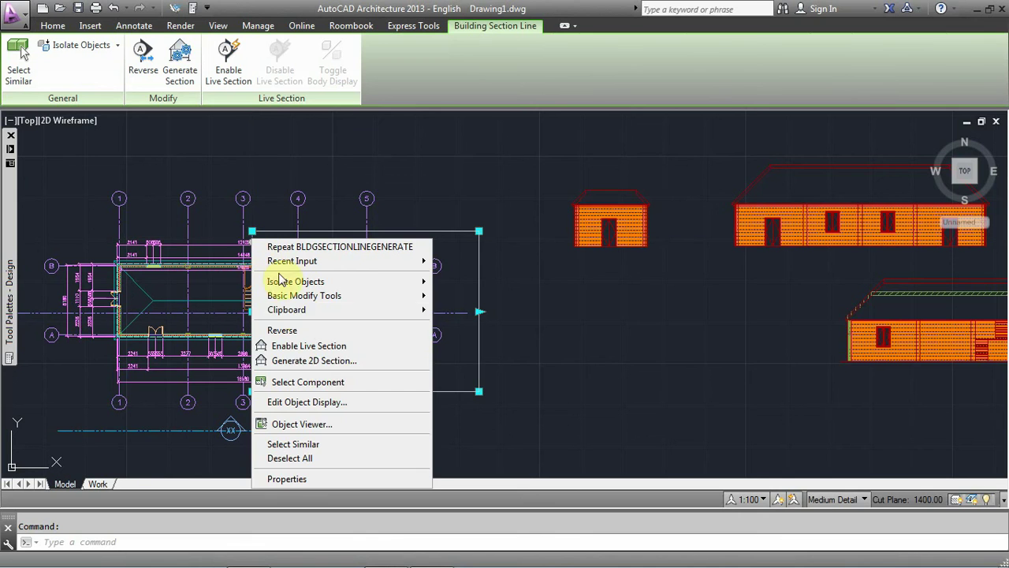
{"action": "left_click", "coordinate": [332, 361]}
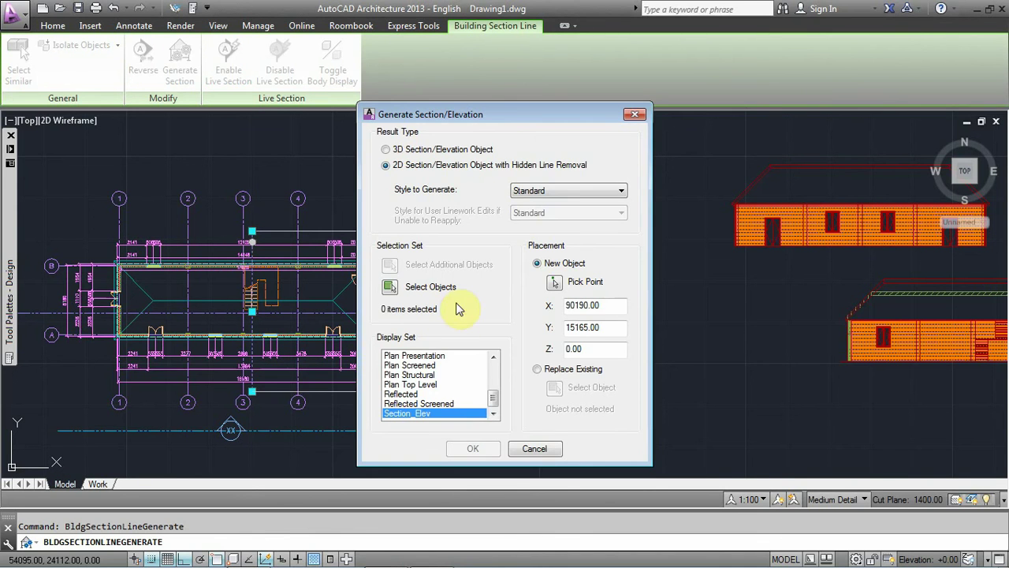
{"action": "left_click", "coordinate": [399, 287]}
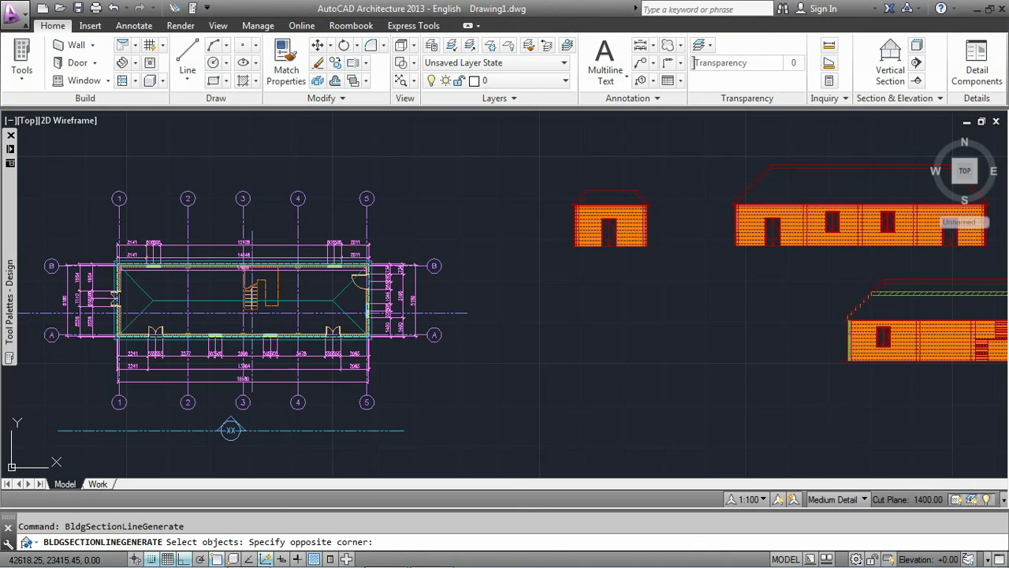
{"action": "left_click", "coordinate": [382, 348]}
{"action": "right_click", "coordinate": [536, 288]}
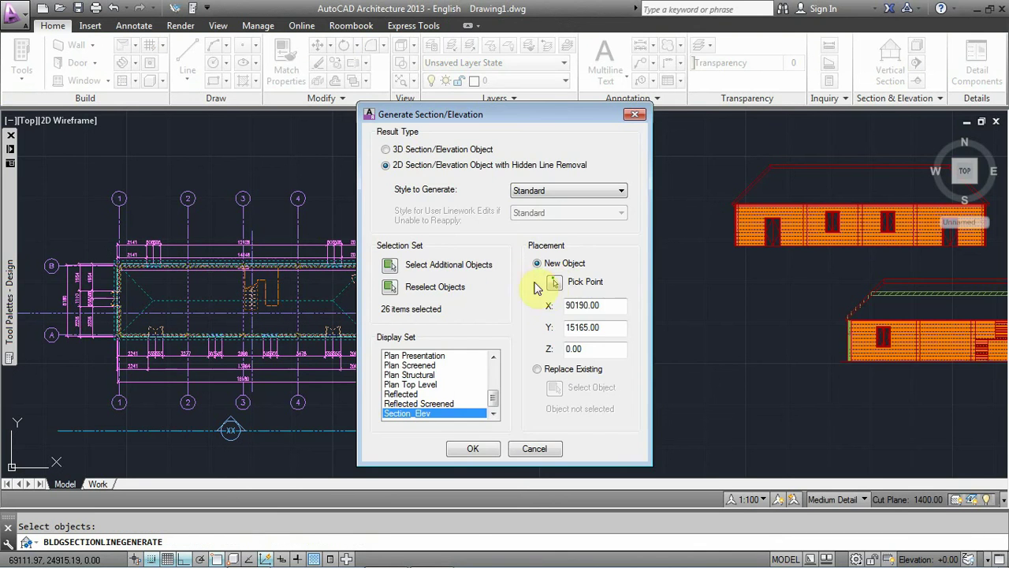
{"action": "left_click", "coordinate": [555, 283]}
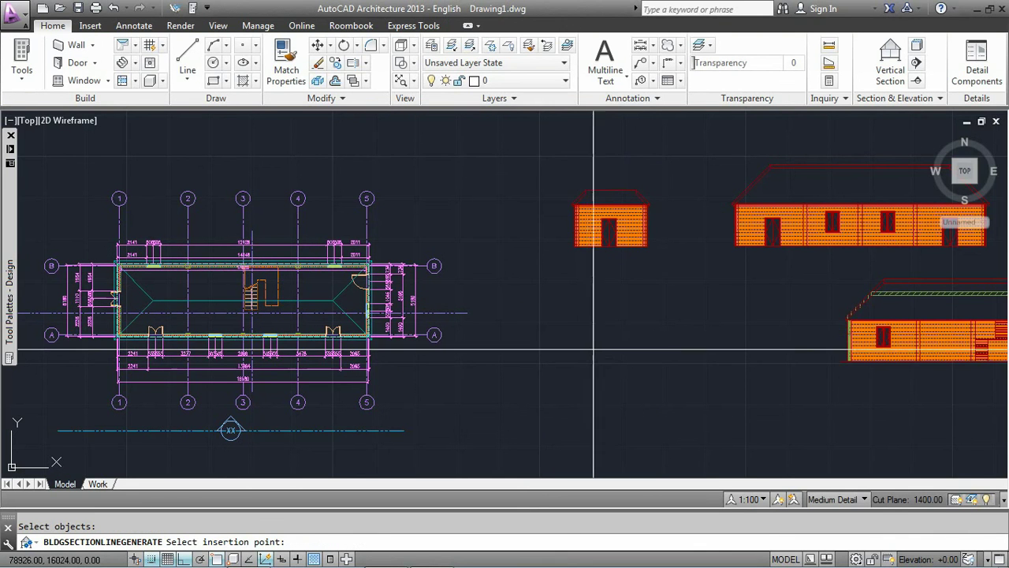
{"action": "left_click", "coordinate": [589, 350]}
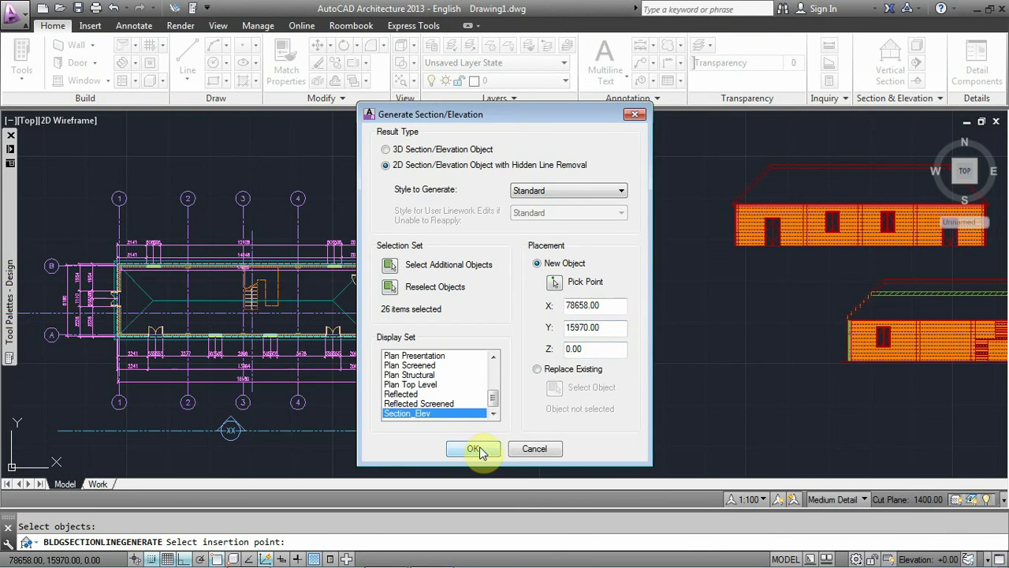
{"action": "left_click", "coordinate": [479, 448]}
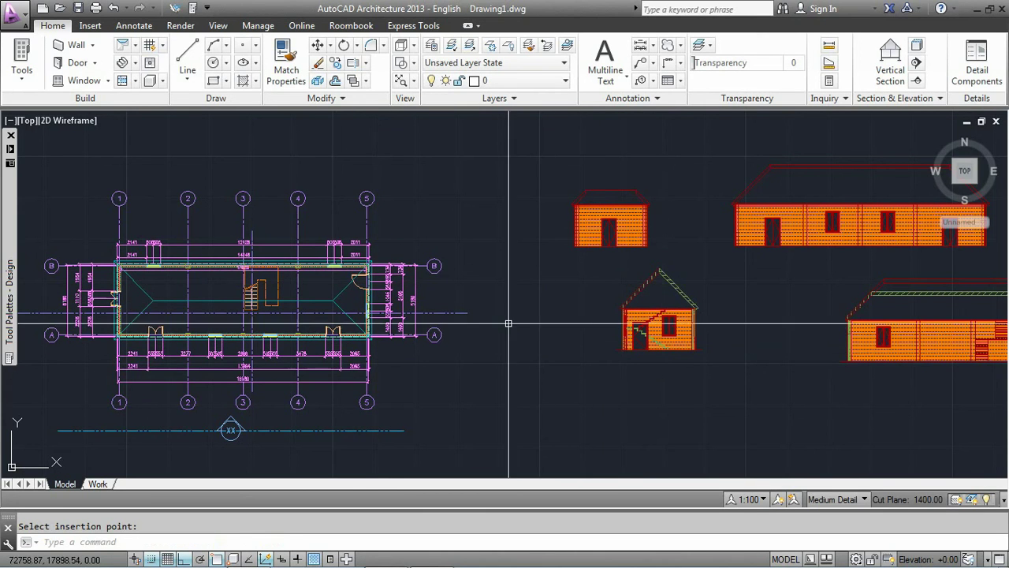
{"action": "scroll", "coordinate": [473, 316], "scroll_direction": "down", "scroll_amount": 2}
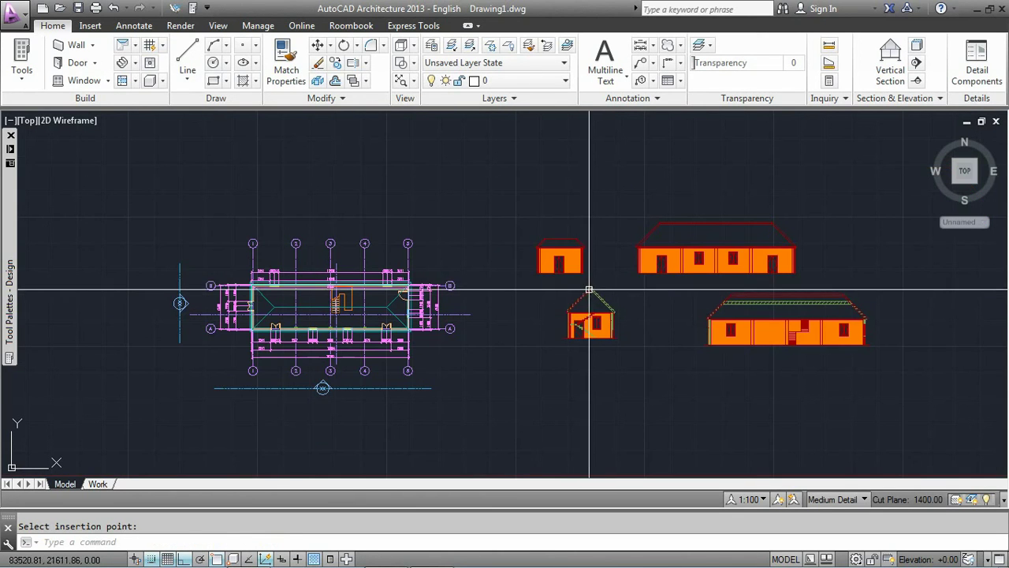